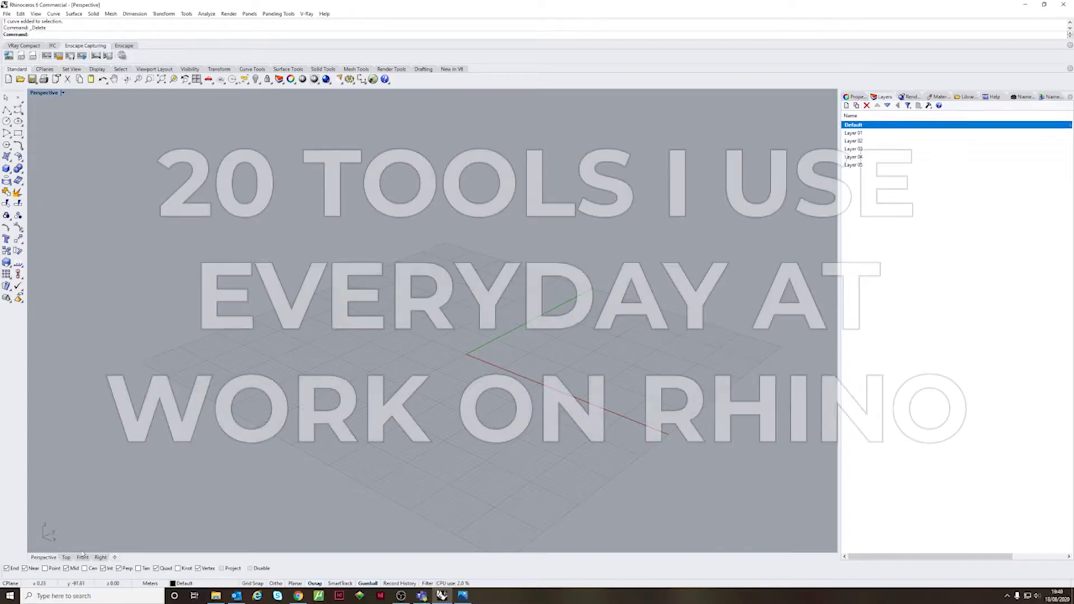
In the Top view, draw a line from the outline's inner corner, and split off and delete the old edges beside it.
{"action": "right_click_drag", "start_coordinate": [458, 350], "coordinate": [538, 396]}
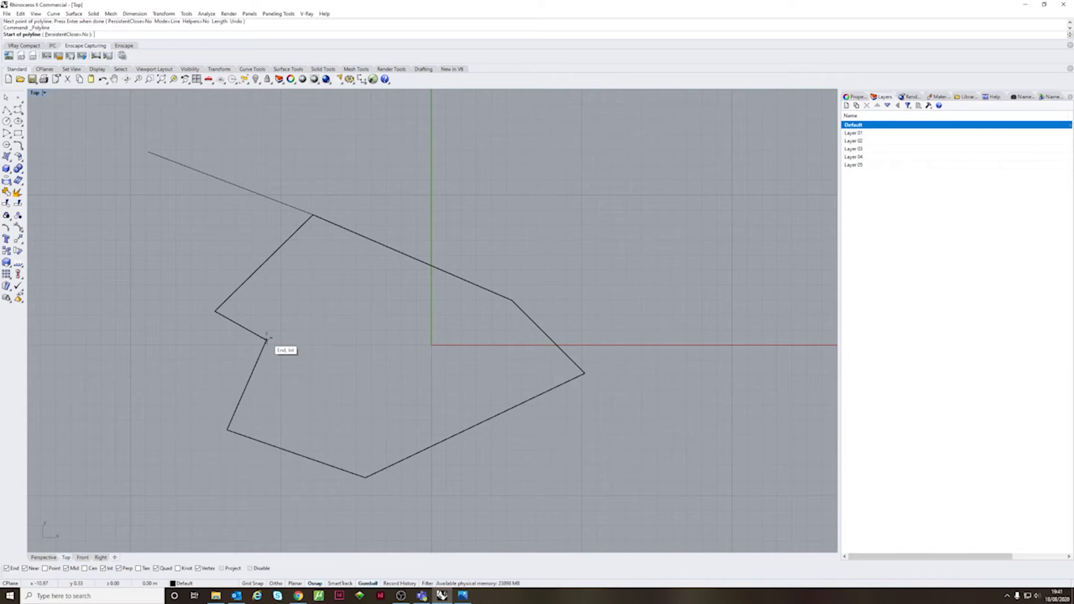
{"action": "left_click", "coordinate": [260, 352]}
{"action": "left_click", "coordinate": [19, 204]}
{"action": "left_click", "coordinate": [244, 291]}
{"action": "key", "text": "Delete"}
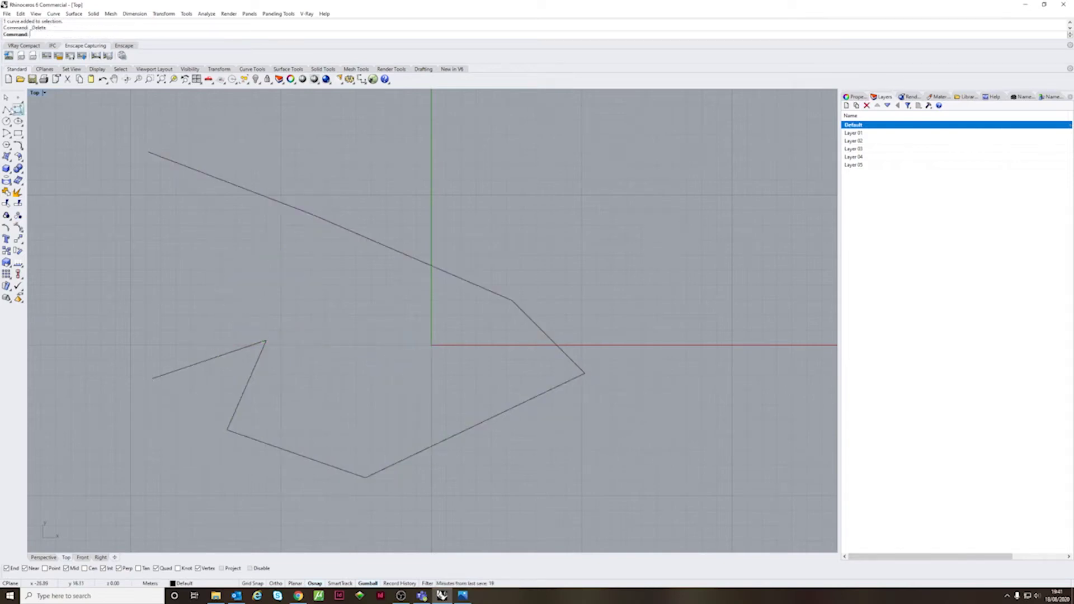
Close and join the outline with a line along its open side, and explode it to move that edge outward.
{"action": "left_click", "coordinate": [150, 150]}
{"action": "key", "text": "ctrl+a"}
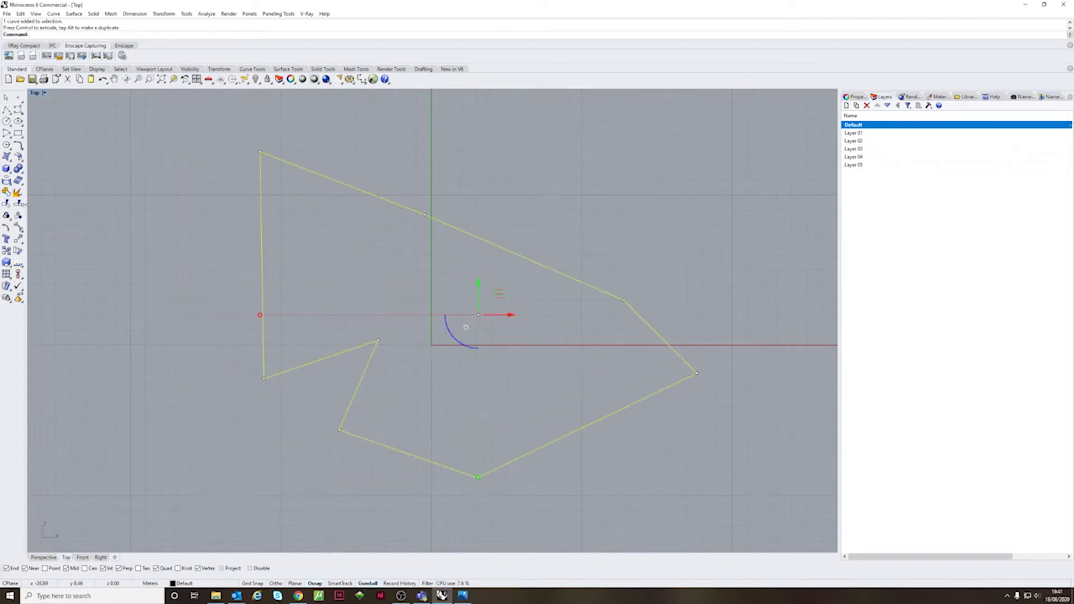
{"action": "left_click", "coordinate": [262, 279]}
Mirror the separated vertical edge as a copy across a diagonal mirror plane starting near its lower end.
{"action": "left_click", "coordinate": [218, 69]}
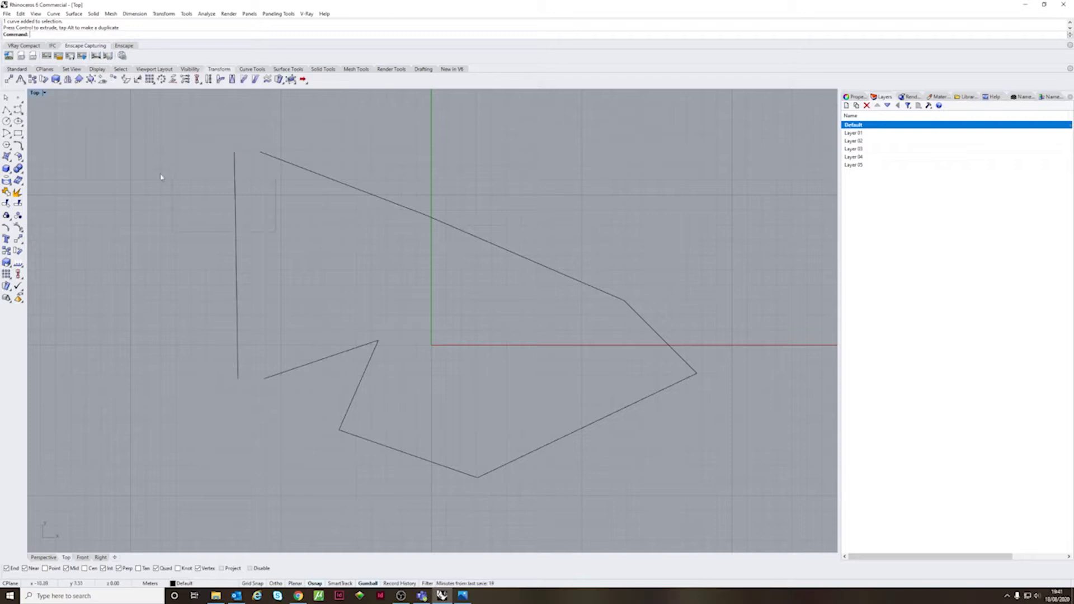
{"action": "left_click", "coordinate": [235, 223]}
{"action": "left_click", "coordinate": [67, 80]}
{"action": "left_click", "coordinate": [239, 370]}
{"action": "left_click", "coordinate": [492, 425]}
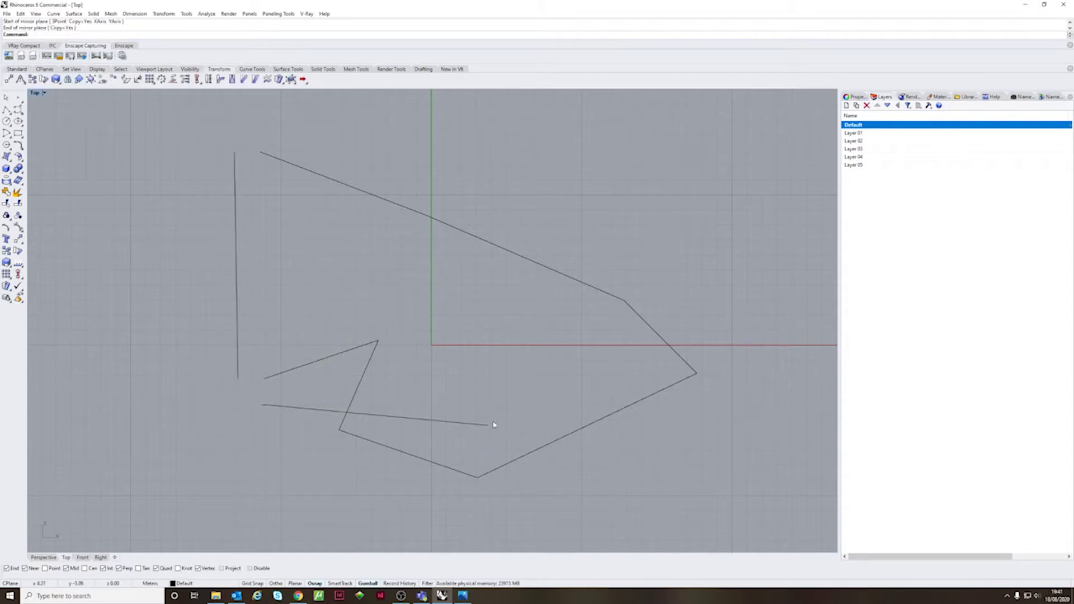
In the Perspective view, redraw the outline's missing edge with a polyline between its two open endpoints.
{"action": "left_click", "coordinate": [83, 557]}
{"action": "left_click", "coordinate": [299, 336]}
{"action": "left_click", "coordinate": [44, 557]}
{"action": "scroll", "coordinate": [485, 334], "scroll_direction": "up", "scroll_amount": 5}
{"action": "right_click_drag", "start_coordinate": [346, 403], "coordinate": [485, 364]}
{"action": "left_click", "coordinate": [420, 374]}
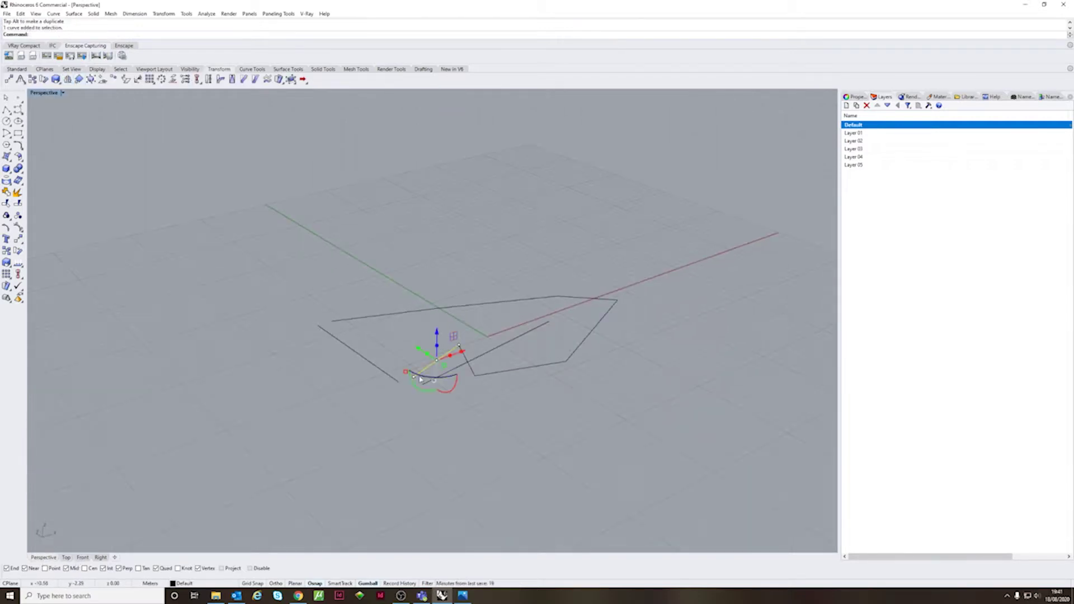
{"action": "left_click", "coordinate": [7, 111]}
{"action": "left_click", "coordinate": [332, 321]}
{"action": "left_click", "coordinate": [414, 377]}
{"action": "key", "text": "Return"}
Delete the displaced edge and the mirrored line, leaving only the outline.
{"action": "left_click", "coordinate": [388, 375]}
{"action": "key", "text": "Delete"}
{"action": "left_click", "coordinate": [438, 376]}
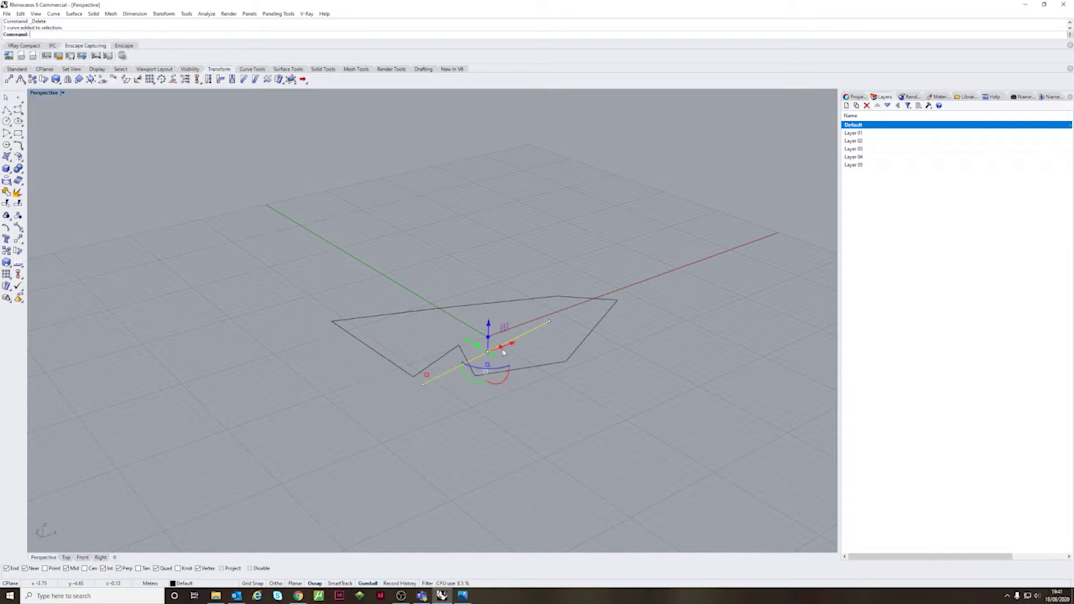
{"action": "key", "text": "Delete"}
{"action": "right_click_drag", "start_coordinate": [485, 379], "coordinate": [474, 398]}
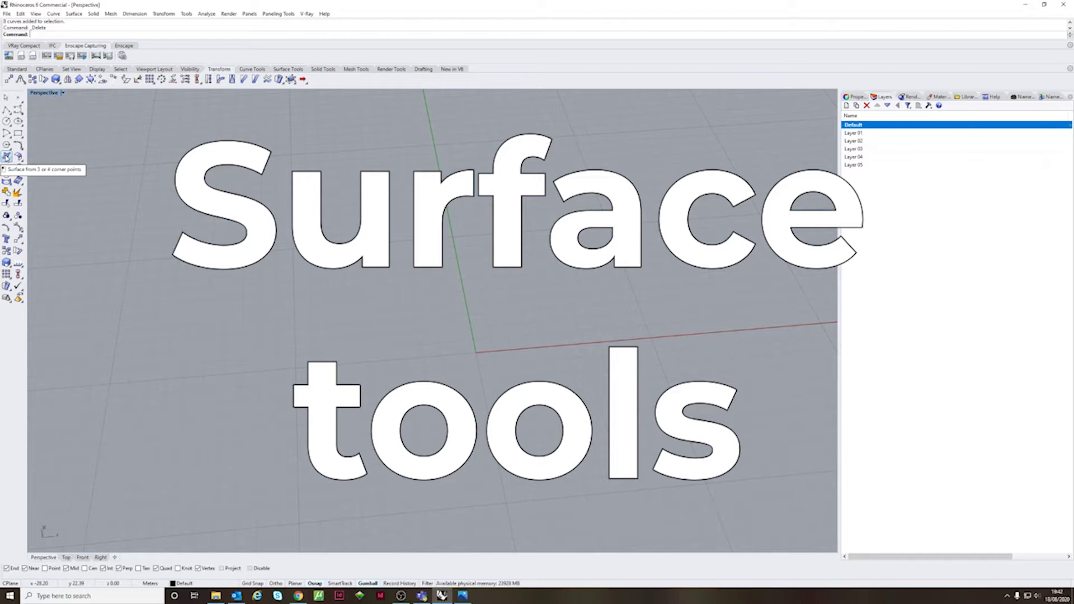
Create a surface from four corner points near the origin and draw a straight polyline crossing it.
{"action": "left_click", "coordinate": [440, 355]}
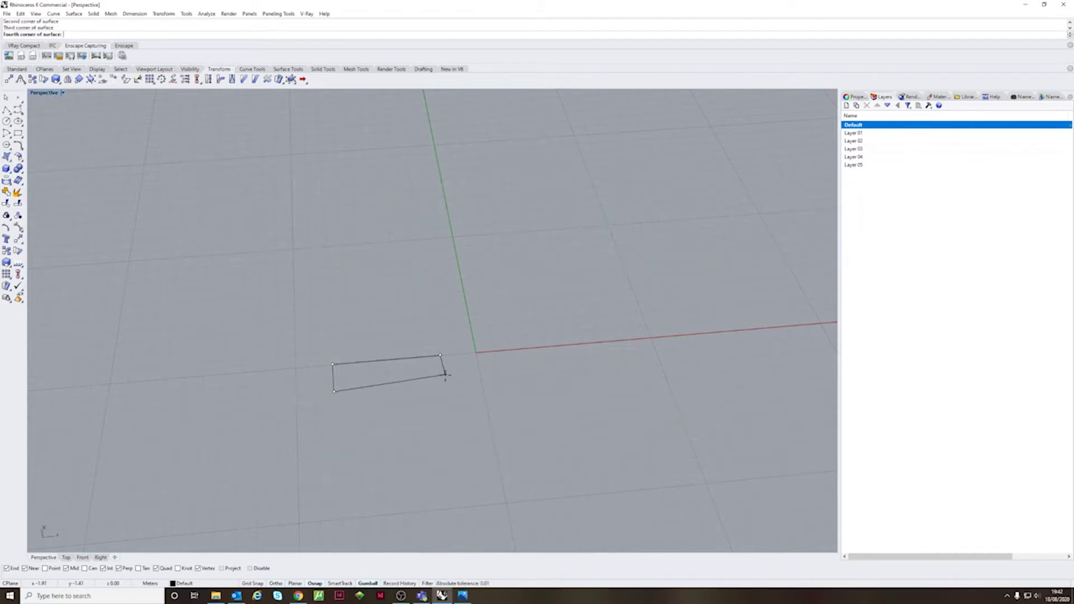
{"action": "left_click", "coordinate": [451, 414]}
{"action": "left_click", "coordinate": [493, 378]}
{"action": "key", "text": "Return"}
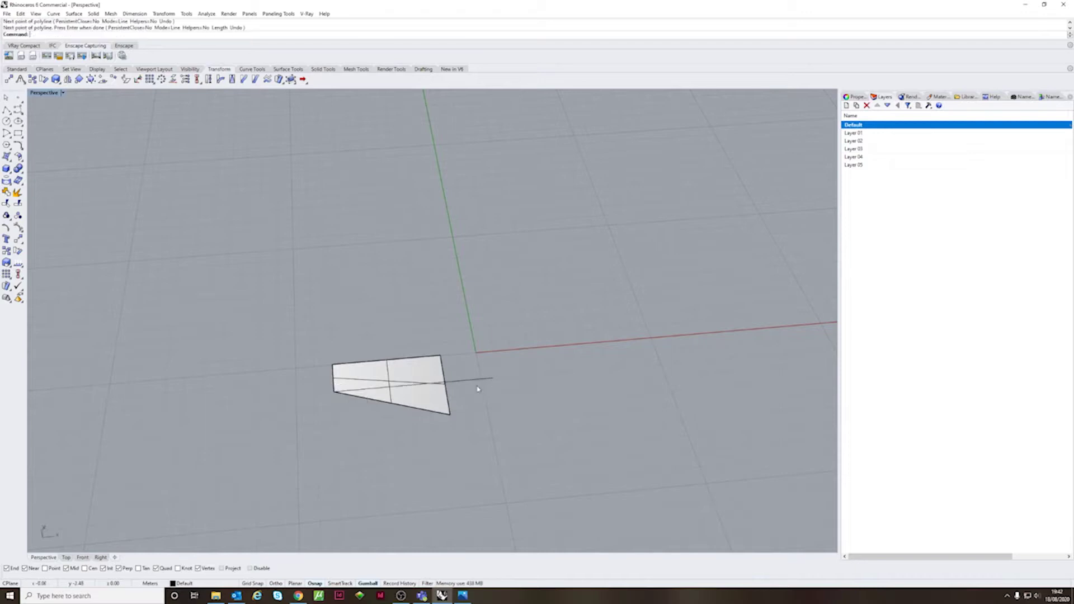
Split the surface along the crossing line and delete the cutting line.
{"action": "left_click", "coordinate": [428, 396]}
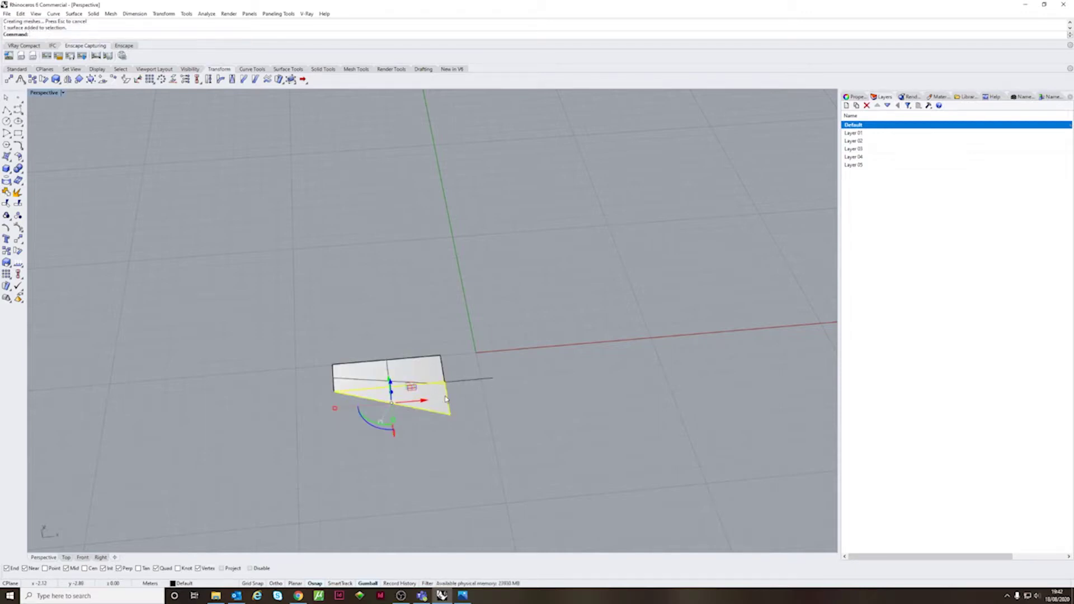
{"action": "key", "text": "Escape"}
{"action": "left_click", "coordinate": [469, 379]}
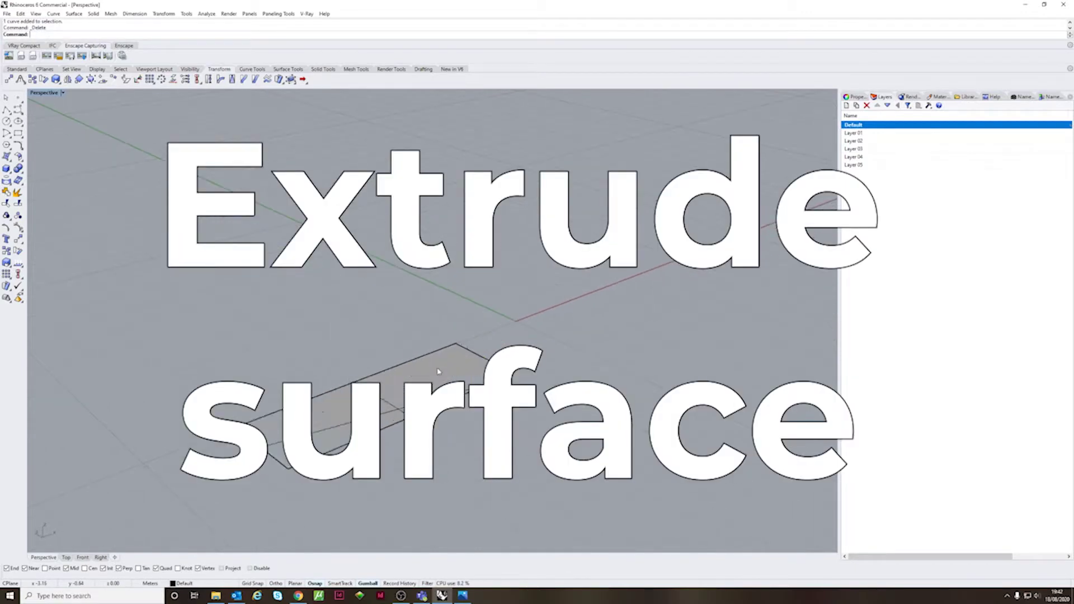
Extrude the surface straight into a solid box about 2.5 m high and delete the leftover base surface.
{"action": "left_click", "coordinate": [93, 13]}
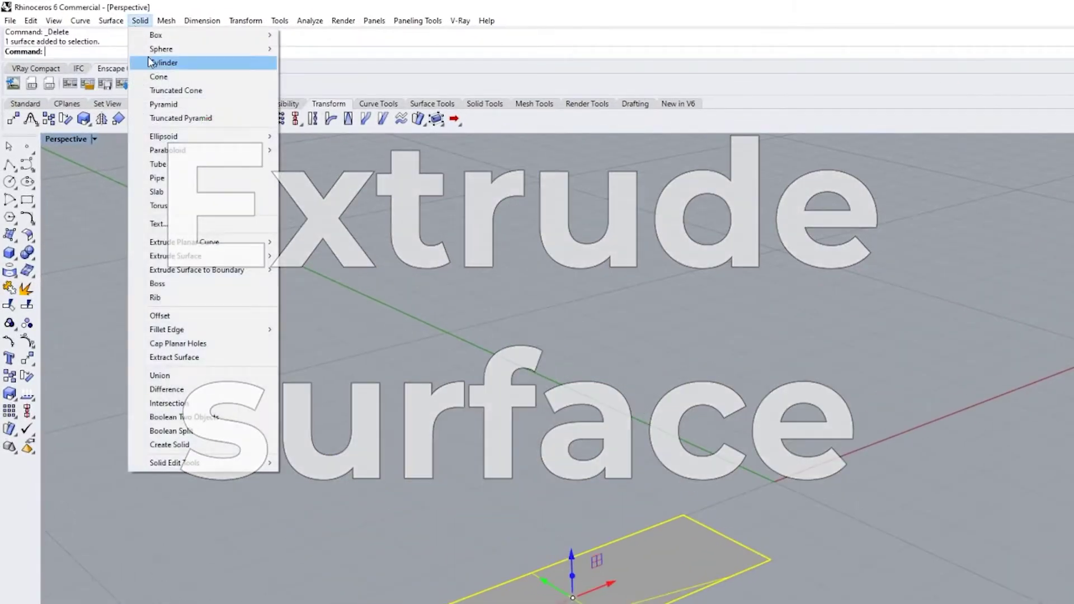
{"action": "mouse_move", "coordinate": [280, 256]}
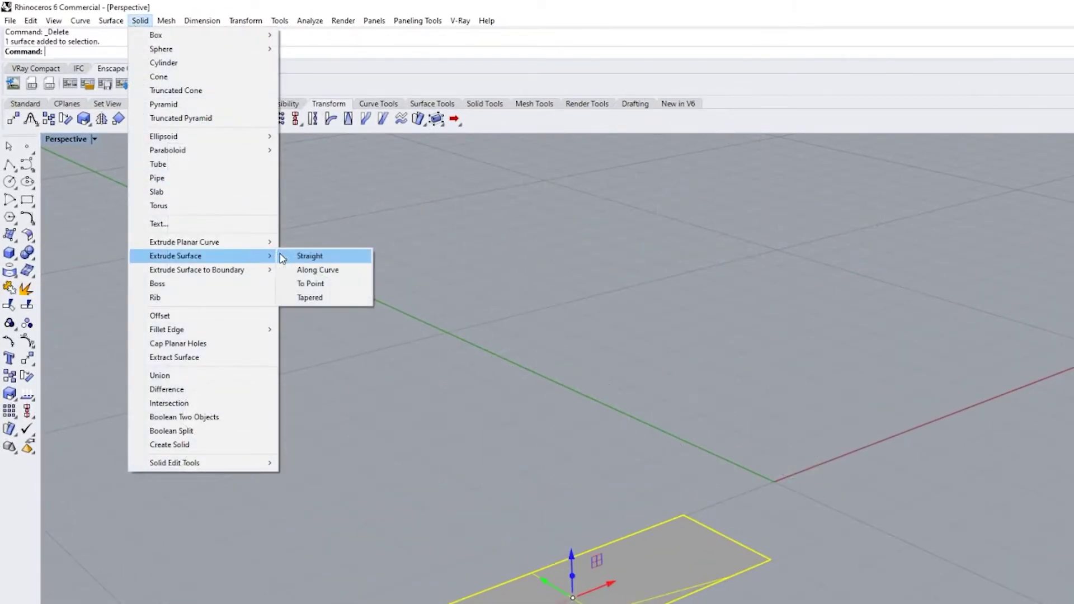
{"action": "left_click", "coordinate": [328, 254]}
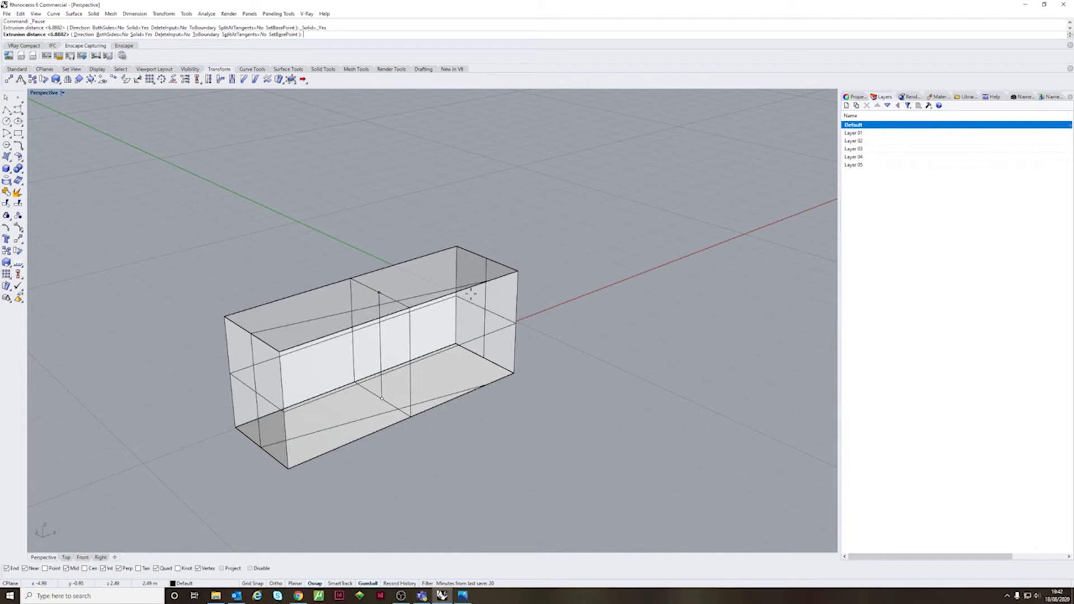
{"action": "left_click", "coordinate": [480, 295]}
{"action": "key", "text": "Delete"}
{"action": "right_click_drag", "start_coordinate": [563, 309], "coordinate": [480, 322]}
{"action": "scroll", "coordinate": [415, 333], "scroll_direction": "down", "scroll_amount": 9}
{"action": "scroll", "coordinate": [542, 413], "scroll_direction": "up", "scroll_amount": 8}
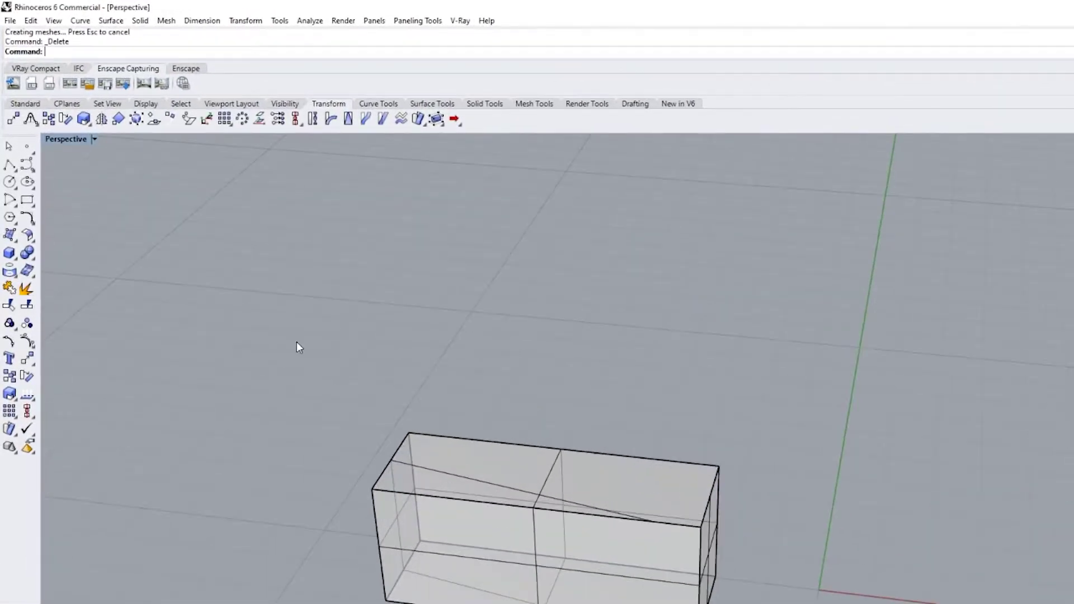
Turn the box into a block with its base point on the top edge, keeping the default block name.
{"action": "left_click", "coordinate": [15, 241]}
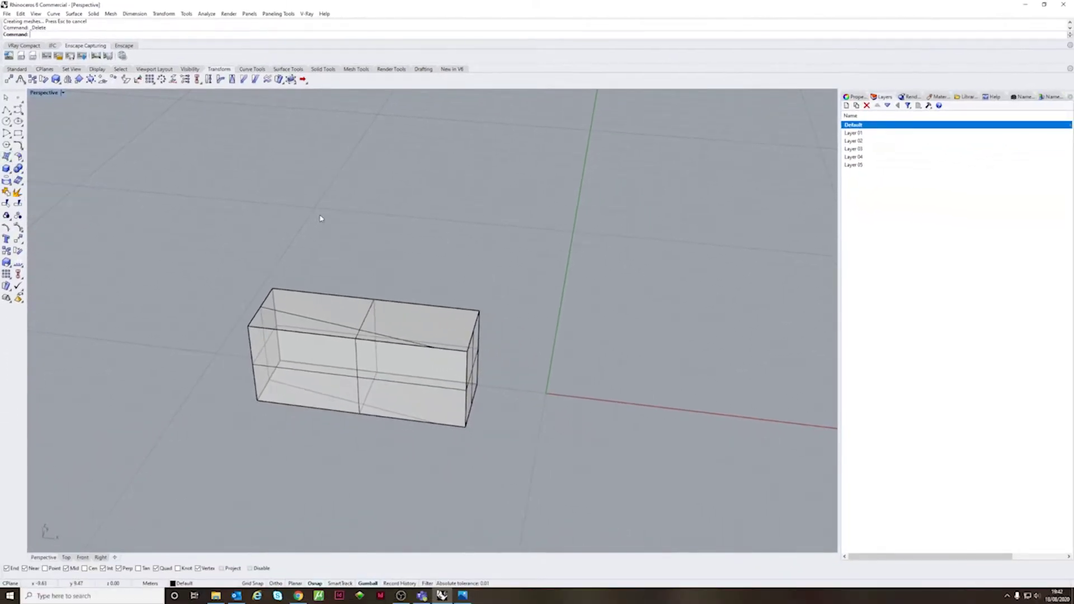
{"action": "right_click_drag", "start_coordinate": [321, 218], "coordinate": [462, 337]}
{"action": "left_click", "coordinate": [462, 337]}
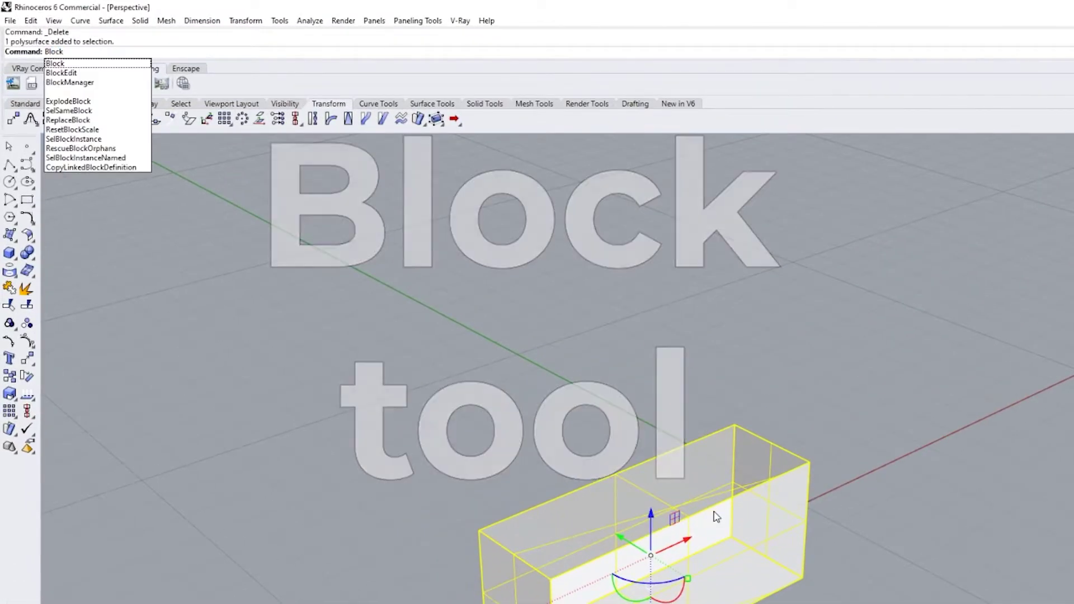
{"action": "key", "text": "Return"}
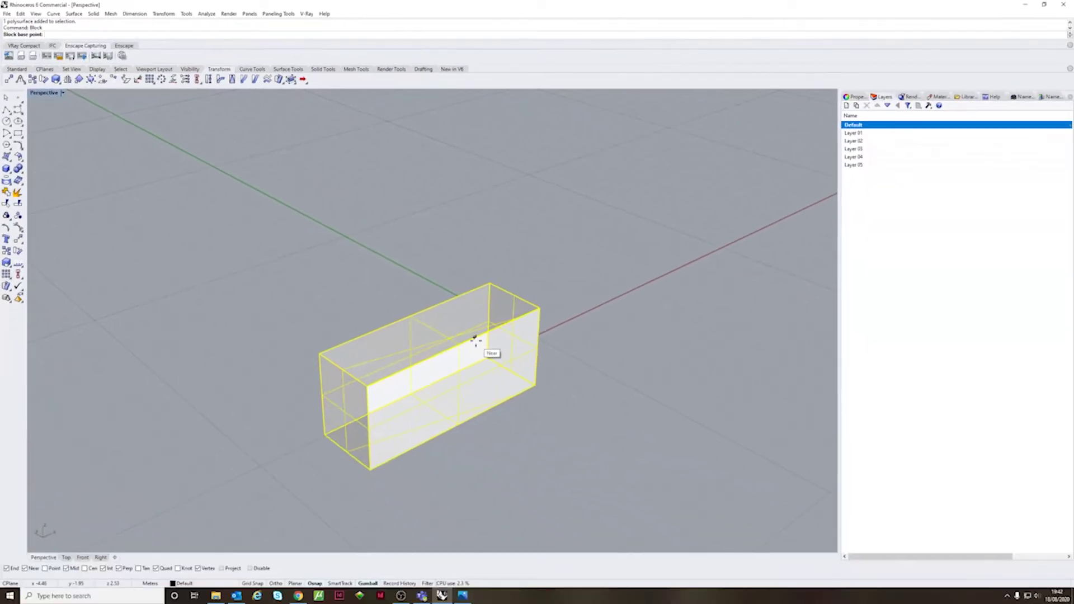
{"action": "left_click", "coordinate": [474, 339]}
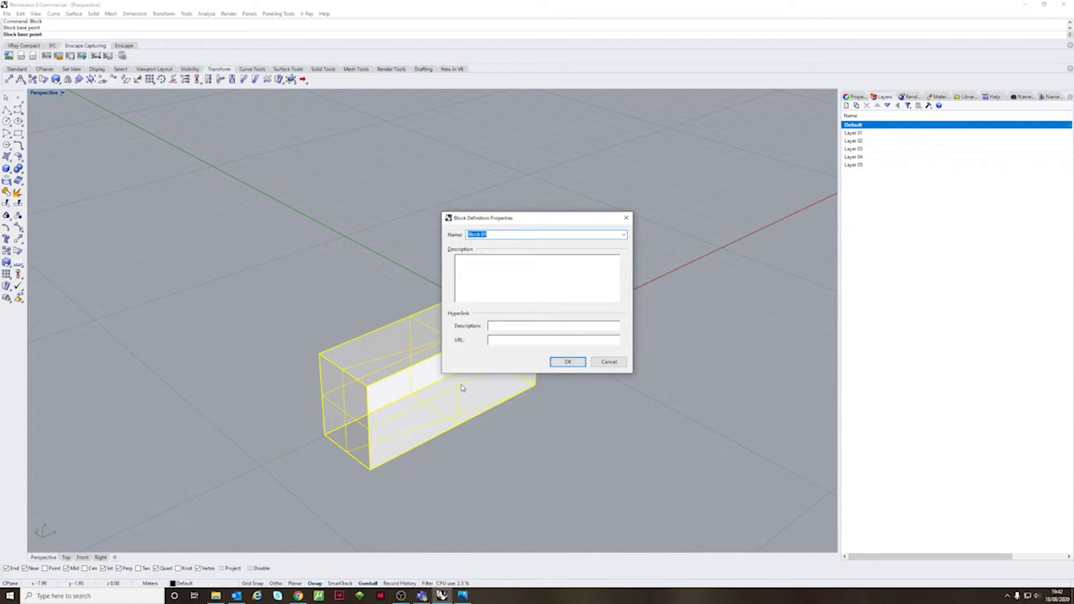
{"action": "left_click", "coordinate": [568, 362]}
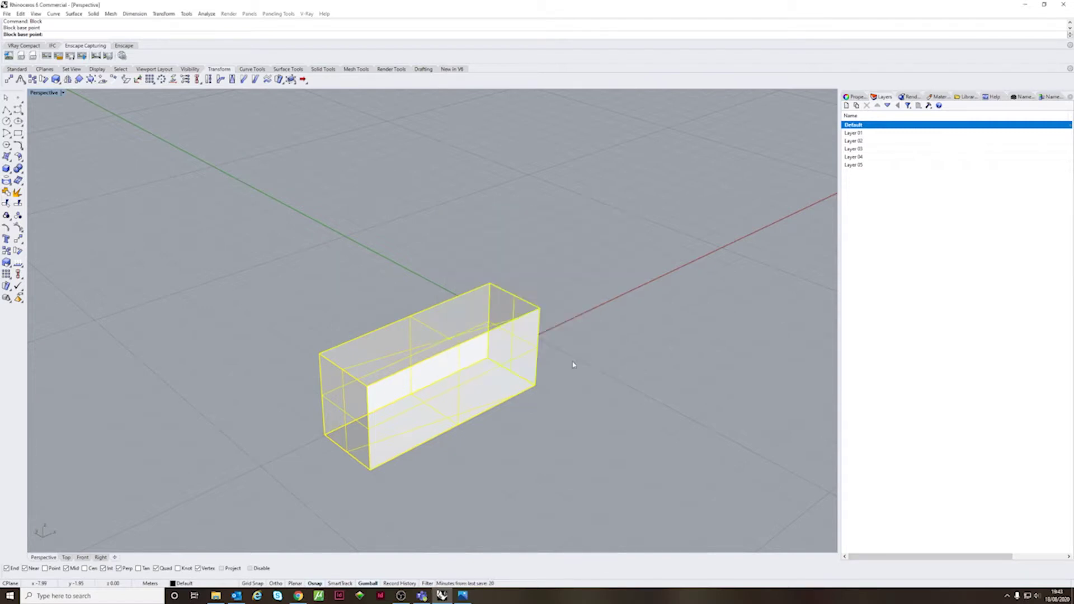
In the Top view, draw a circle centred beyond the block with its radius reaching the block's long edge.
{"action": "left_click", "coordinate": [66, 557]}
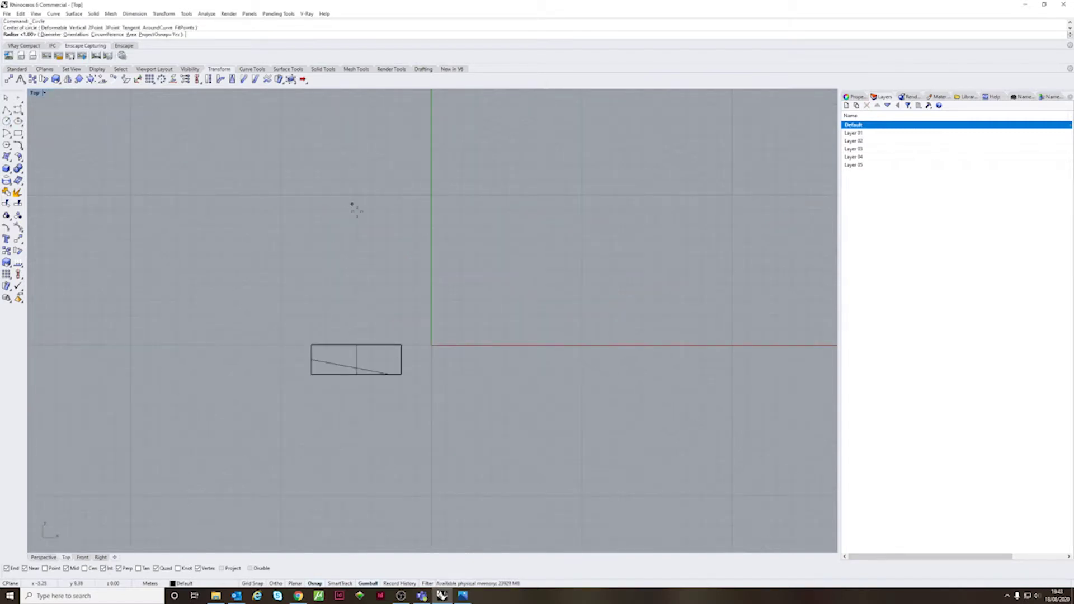
{"action": "left_click", "coordinate": [356, 344]}
{"action": "left_click", "coordinate": [43, 557]}
Move the block from point to point so that it sits on the circle.
{"action": "left_click", "coordinate": [486, 327]}
{"action": "right_click_drag", "start_coordinate": [291, 380], "coordinate": [549, 431]}
{"action": "left_click", "coordinate": [480, 346]}
{"action": "left_click", "coordinate": [493, 351]}
{"action": "left_click", "coordinate": [504, 405]}
{"action": "scroll", "coordinate": [504, 405], "scroll_direction": "down", "scroll_amount": 8}
{"action": "left_click", "coordinate": [551, 427]}
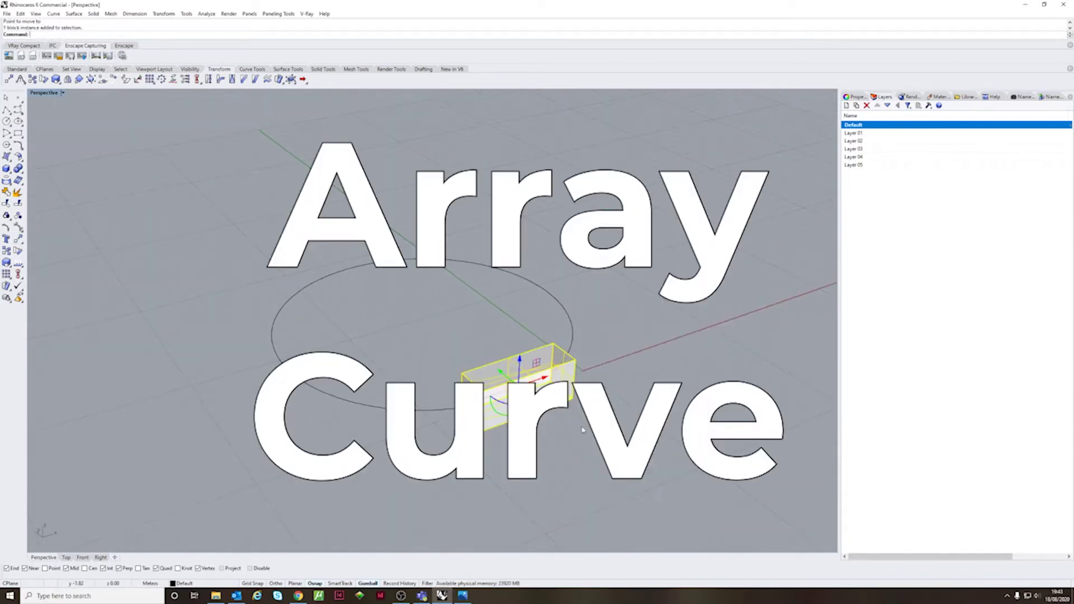
Array the block along the circle with 9 items and Freeform orientation.
{"action": "left_click", "coordinate": [163, 14]}
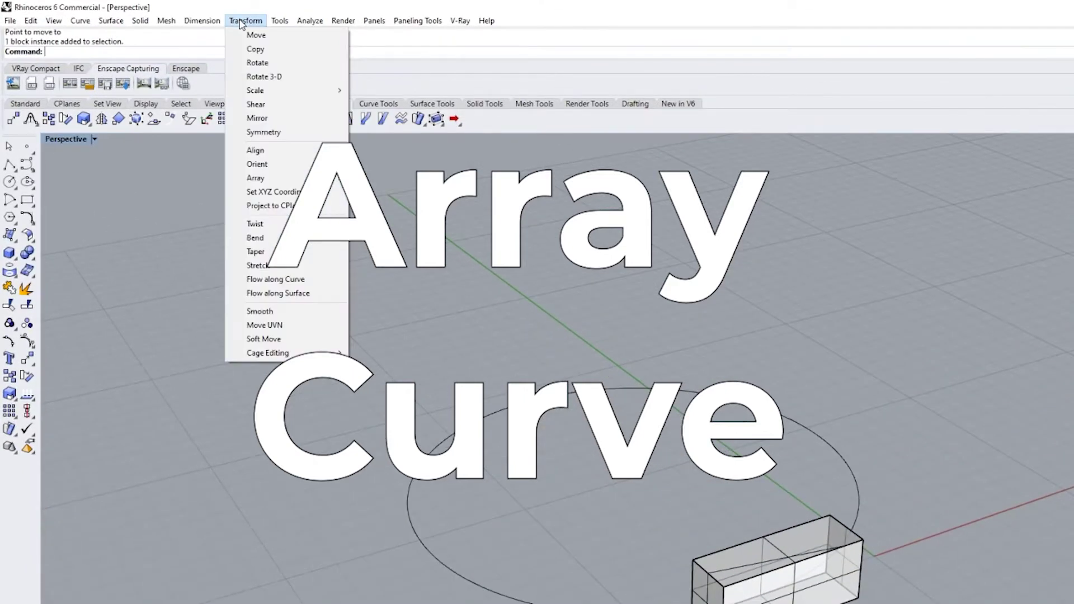
{"action": "mouse_move", "coordinate": [283, 178]}
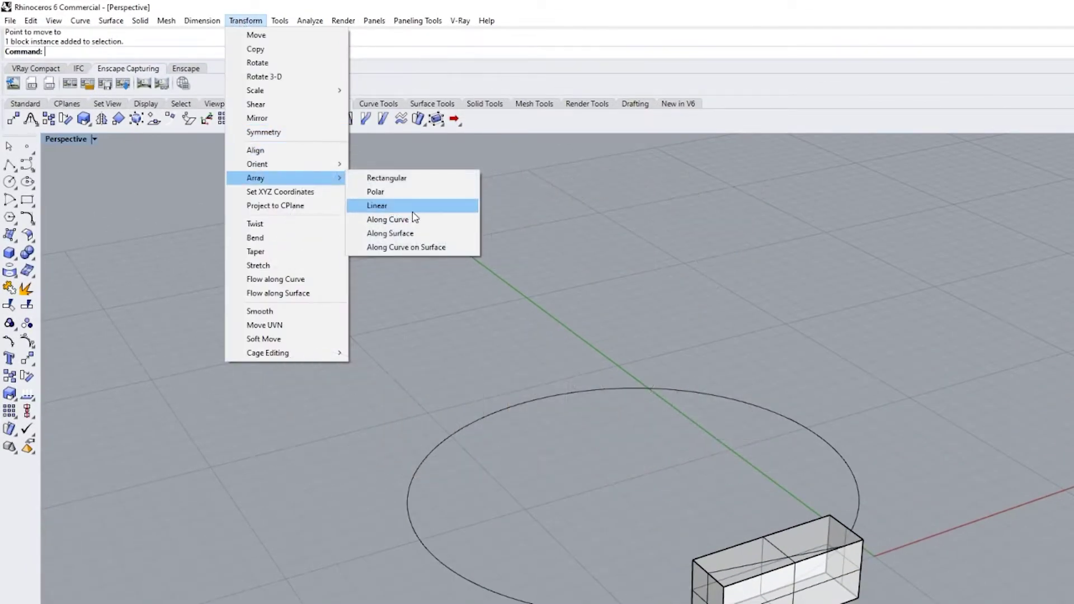
{"action": "left_click", "coordinate": [414, 218]}
{"action": "left_click", "coordinate": [855, 487]}
{"action": "left_click", "coordinate": [861, 597]}
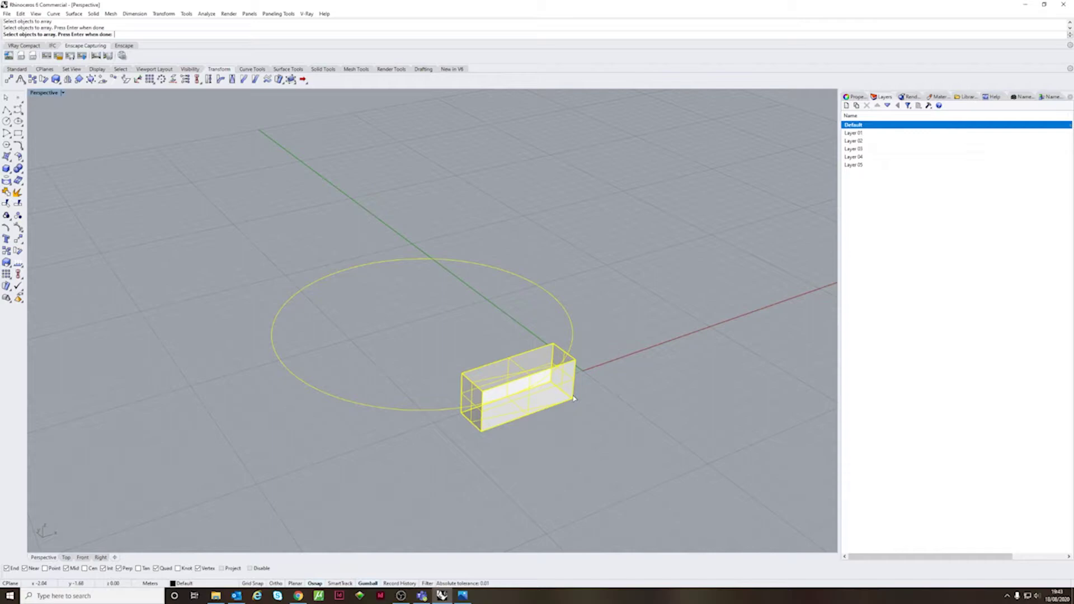
{"action": "left_click", "coordinate": [562, 349]}
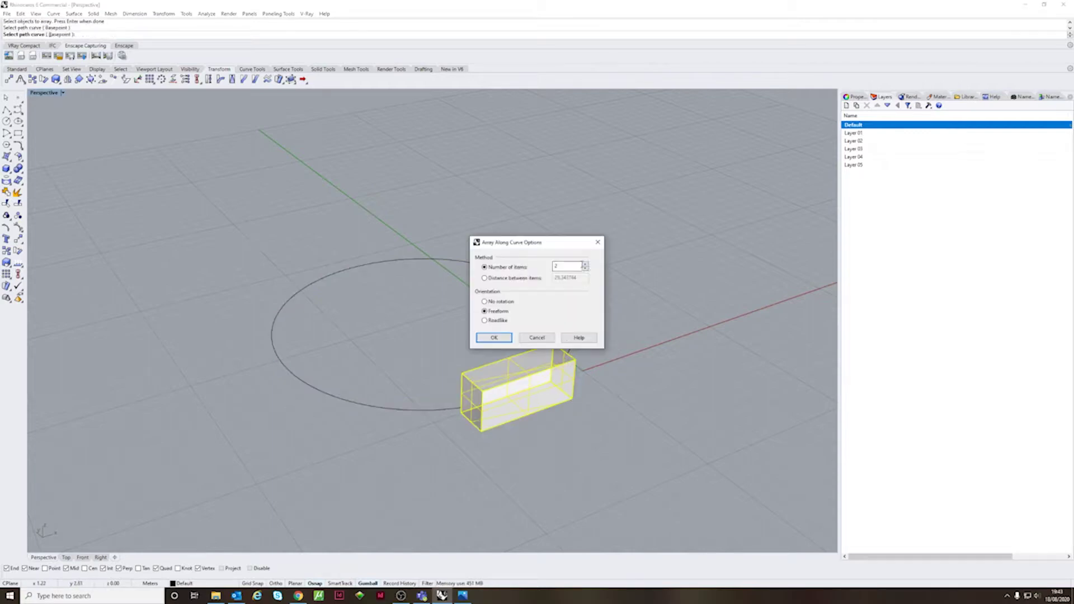
{"action": "left_click", "coordinate": [494, 337]}
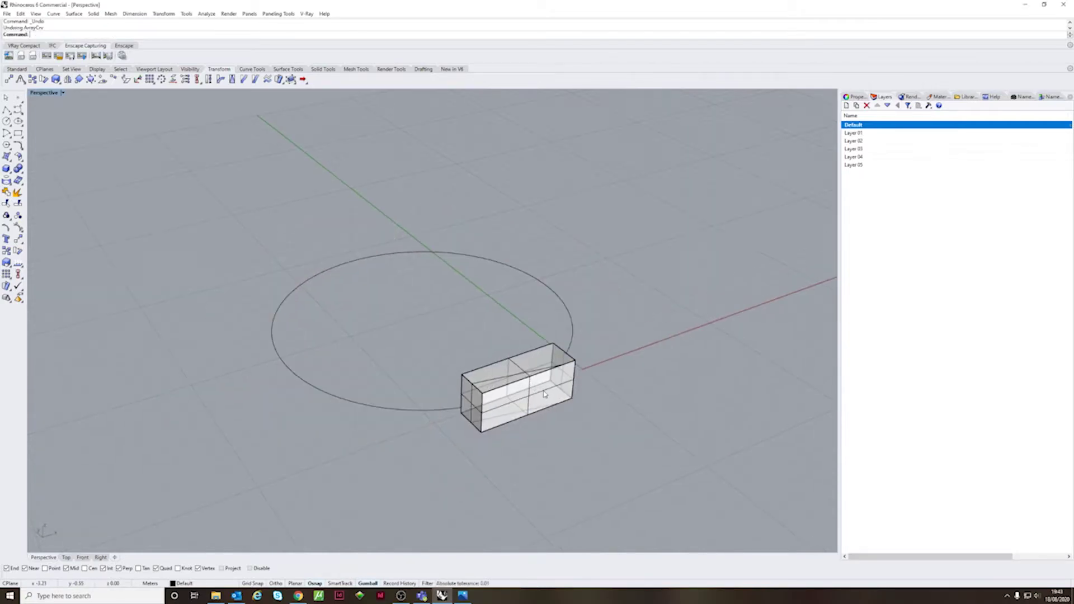
Array the block along the circle using a distance of 7 between items and Freeform orientation.
{"action": "left_click", "coordinate": [566, 360]}
{"action": "key", "text": "Return"}
{"action": "left_click", "coordinate": [570, 348]}
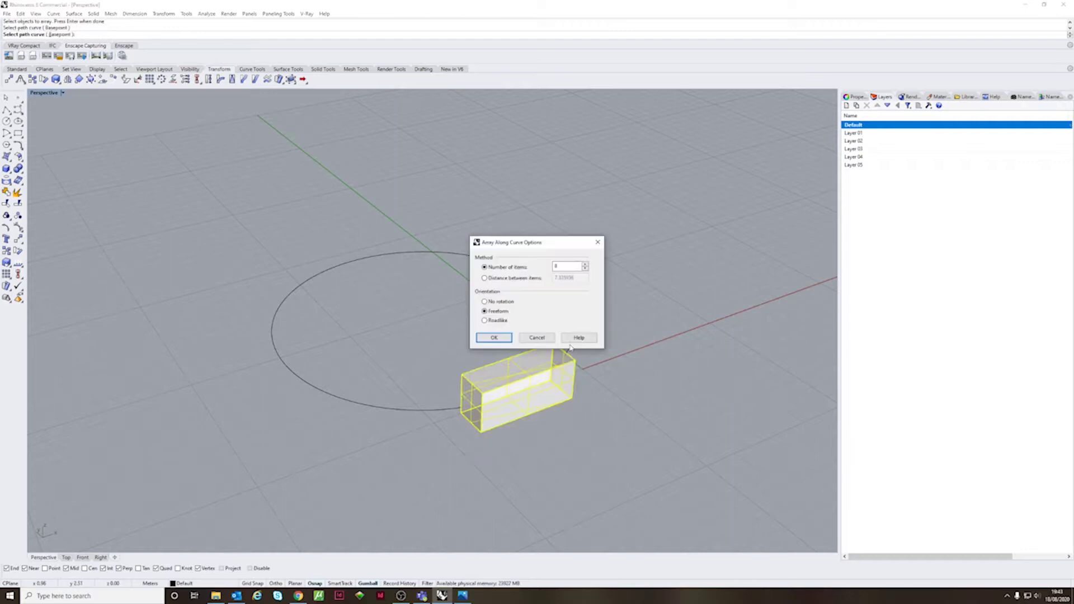
{"action": "left_click", "coordinate": [498, 278]}
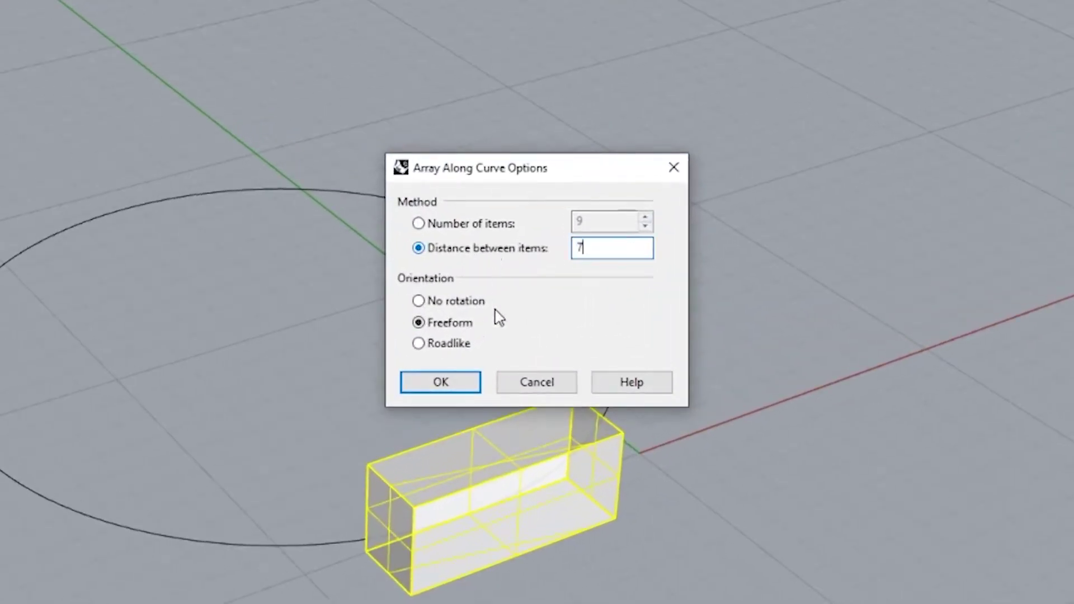
{"action": "left_click", "coordinate": [449, 391]}
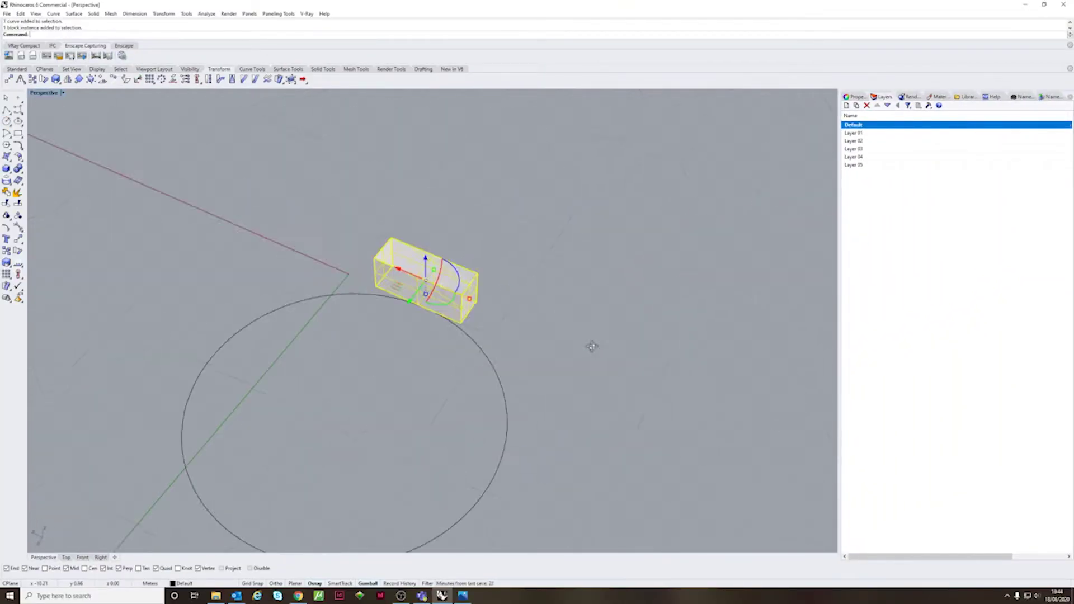
Array the repositioned block along the circle with ArrayCrv and duplicate the resulting ring of blocks above it.
{"action": "type", "text": "ArrayCrv"}
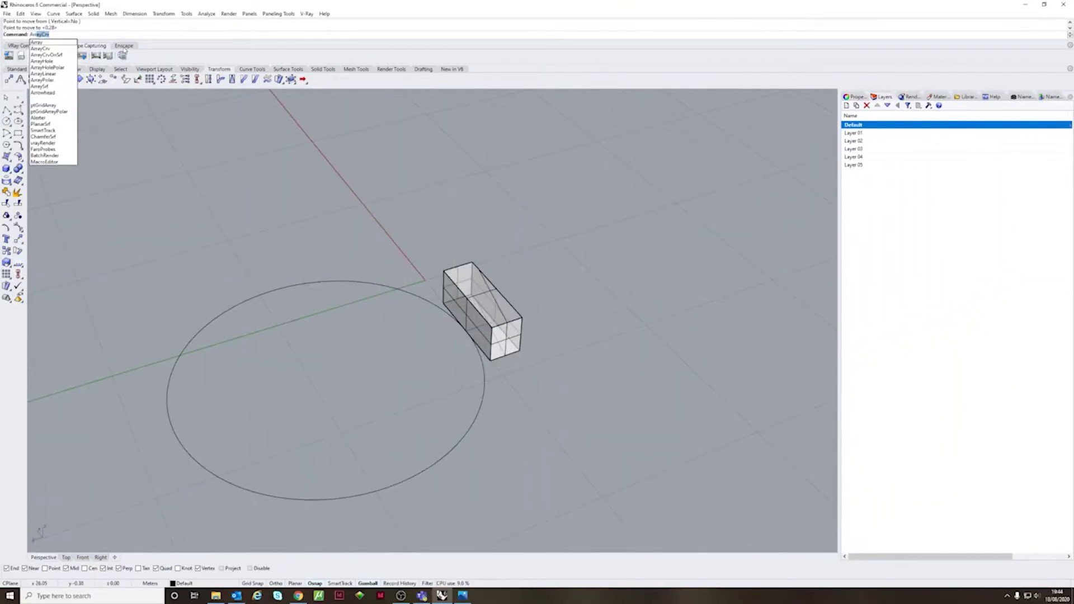
{"action": "key", "text": "Return"}
{"action": "left_click", "coordinate": [482, 313]}
{"action": "key", "text": "Return"}
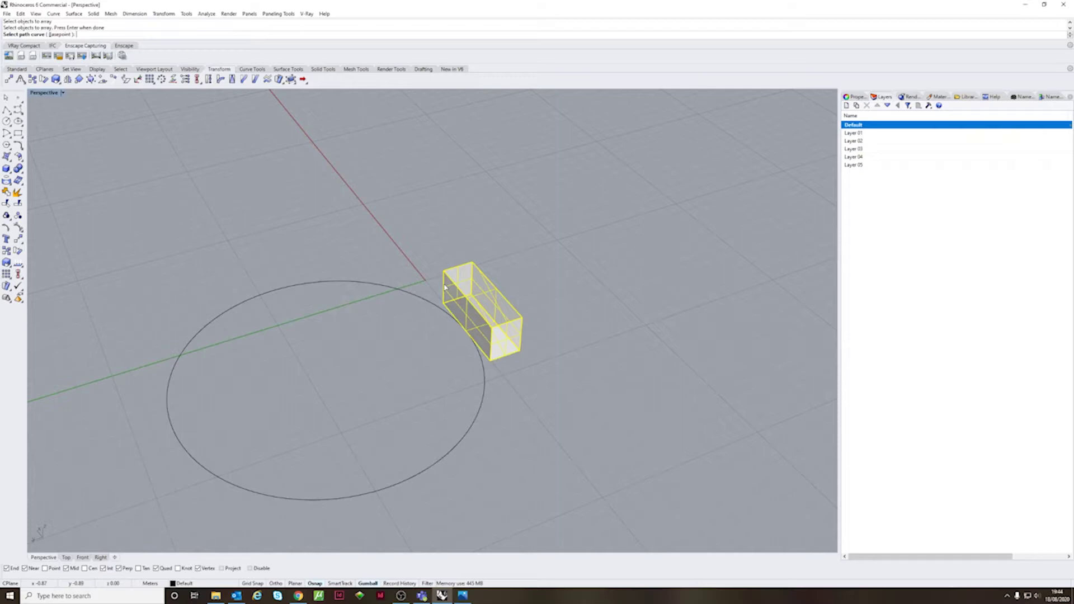
{"action": "left_click", "coordinate": [325, 499]}
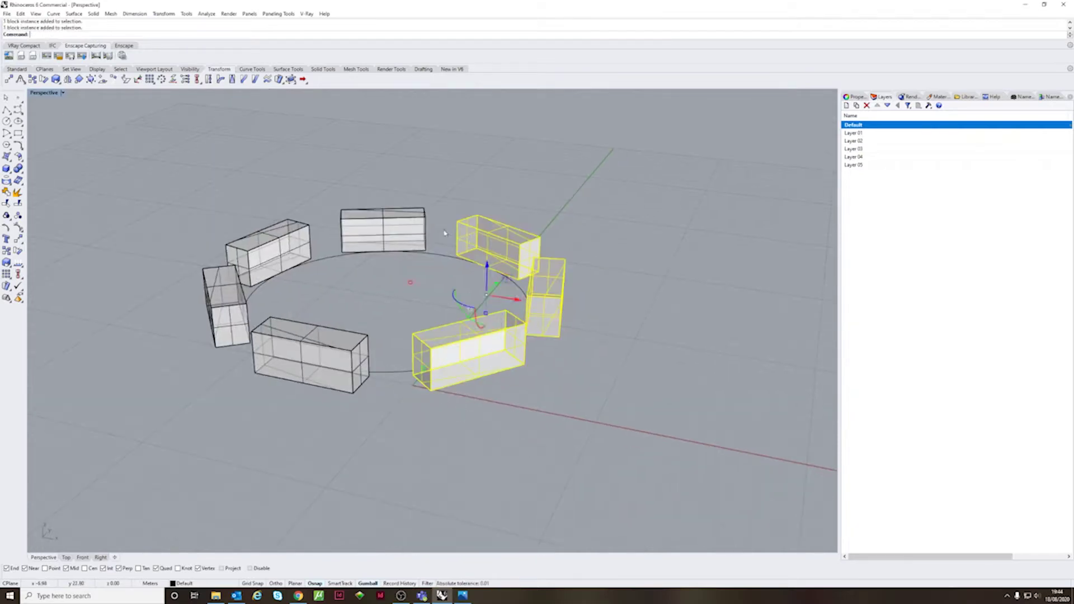
{"action": "left_click", "coordinate": [45, 236]}
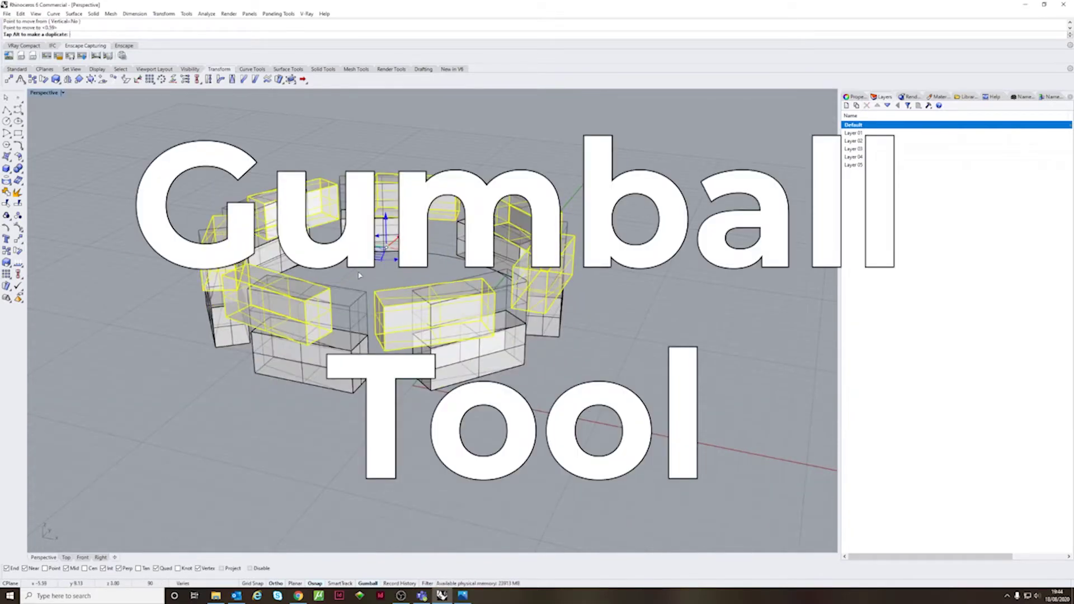
Adjust the duplicated ring with the gumball so its bricks sit staggered over the gaps of the lower ring.
{"action": "left_click_drag", "start_coordinate": [307, 342], "coordinate": [335, 291]}
{"action": "left_click_drag", "start_coordinate": [397, 252], "coordinate": [380, 266]}
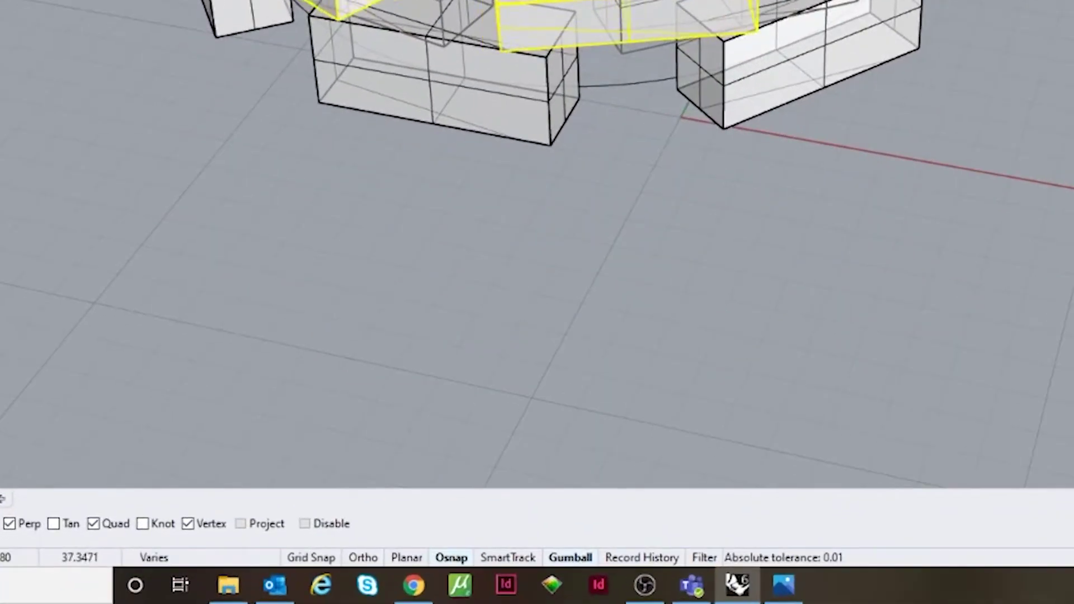
{"action": "left_click_drag", "start_coordinate": [385, 2], "coordinate": [399, 3]}
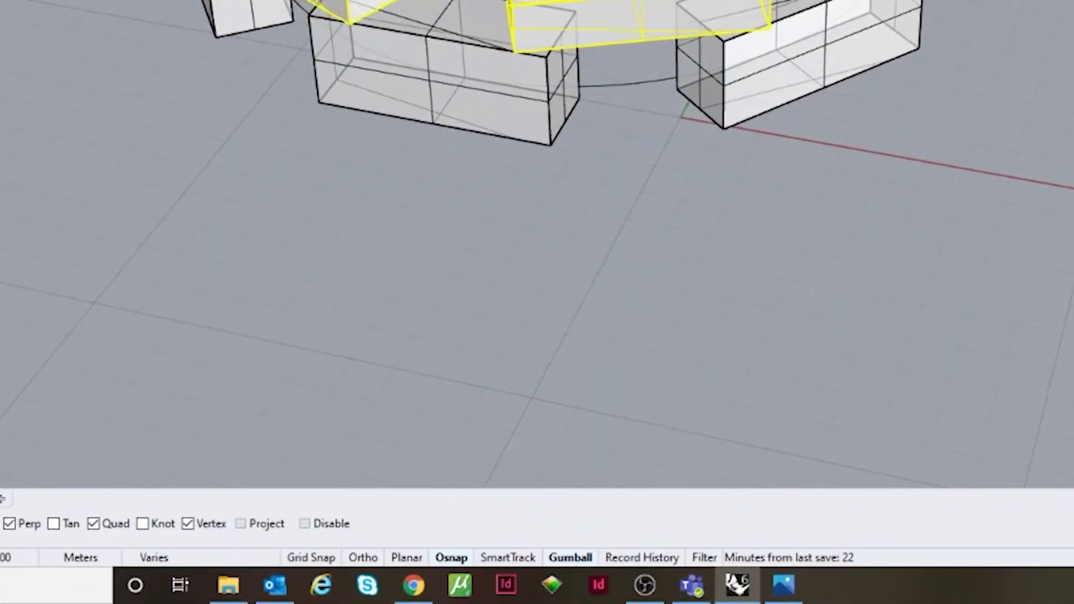
Array both selected rings vertically in the Front view with ArrayLinear, using 14 items spaced by the height of the two rings.
{"action": "right_click_drag", "start_coordinate": [783, 331], "coordinate": [814, 72]}
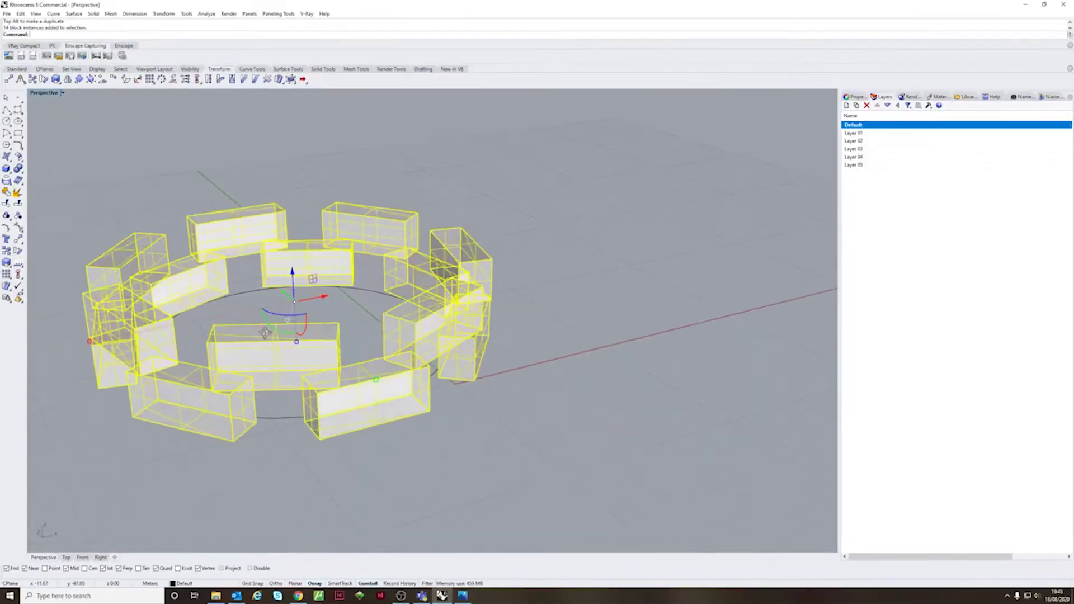
{"action": "right_click_drag", "start_coordinate": [265, 333], "coordinate": [267, 337]}
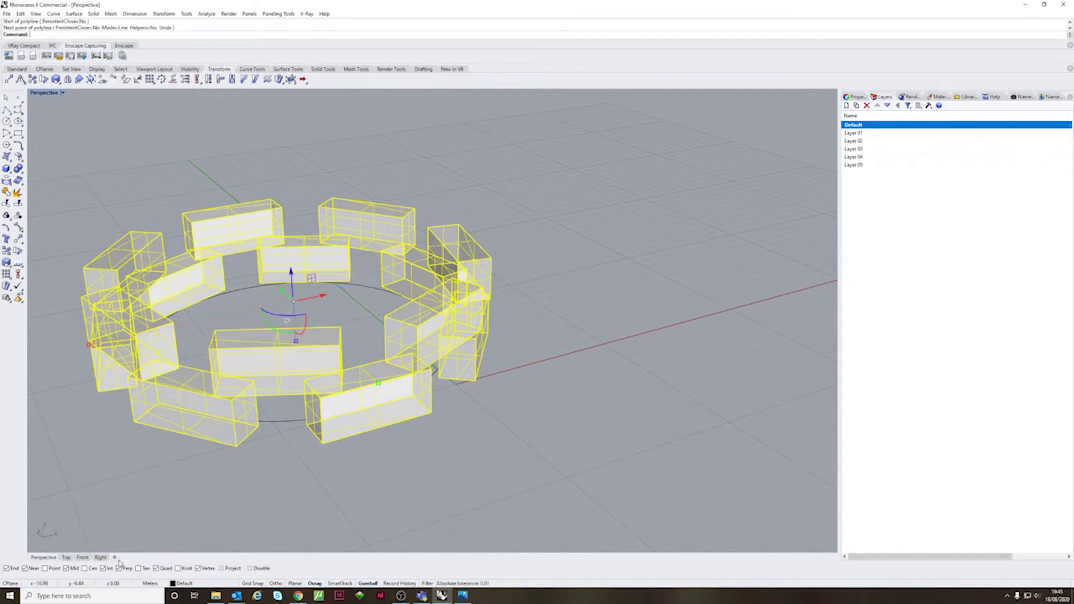
{"action": "left_click", "coordinate": [82, 557]}
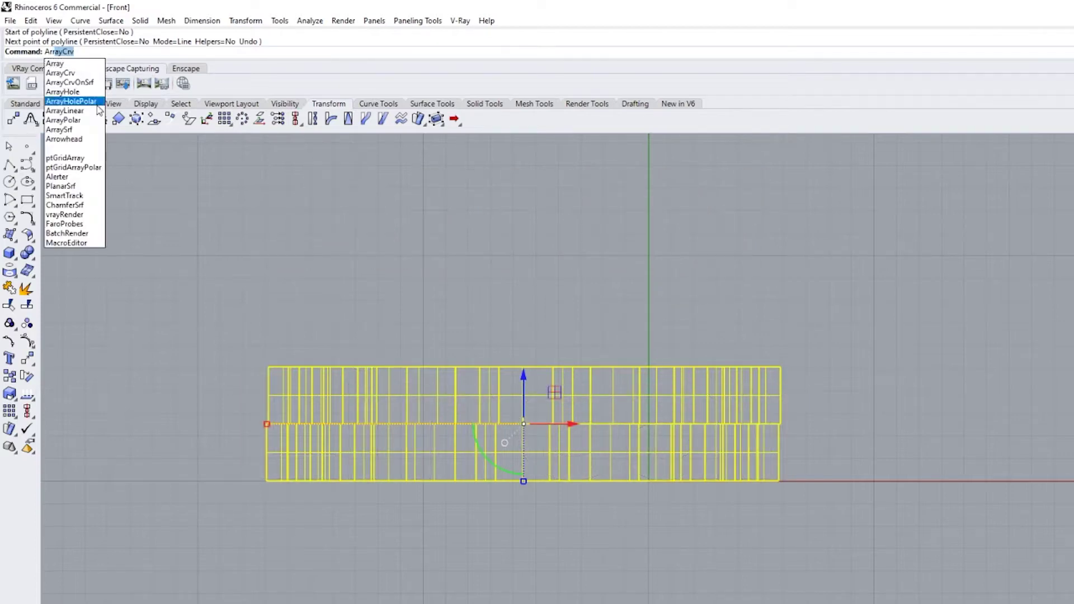
{"action": "left_click", "coordinate": [74, 111]}
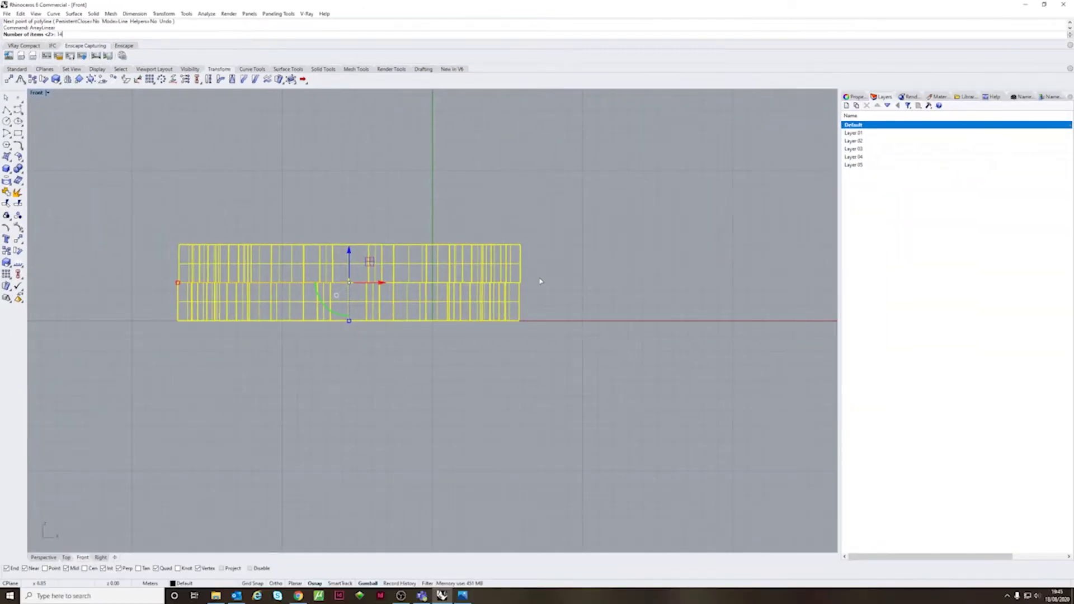
{"action": "left_click", "coordinate": [519, 320]}
{"action": "scroll", "coordinate": [522, 235], "scroll_direction": "up", "scroll_amount": 5}
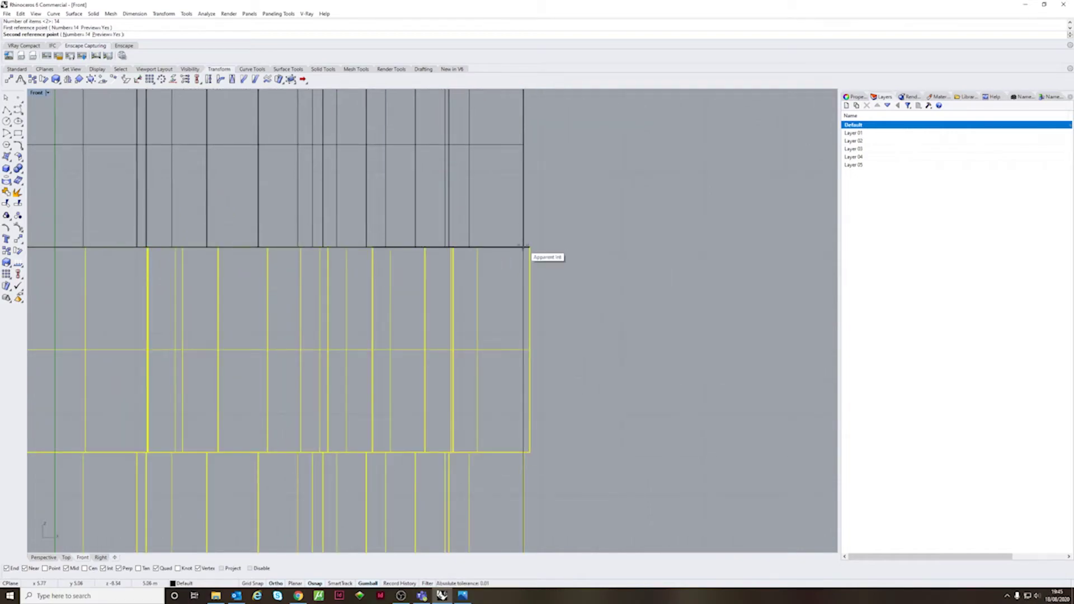
{"action": "left_click", "coordinate": [524, 247]}
Delete the upper part of the brick tower in the Perspective view.
{"action": "left_click", "coordinate": [49, 557]}
{"action": "left_click", "coordinate": [547, 383]}
{"action": "scroll", "coordinate": [547, 382], "scroll_direction": "down", "scroll_amount": 10}
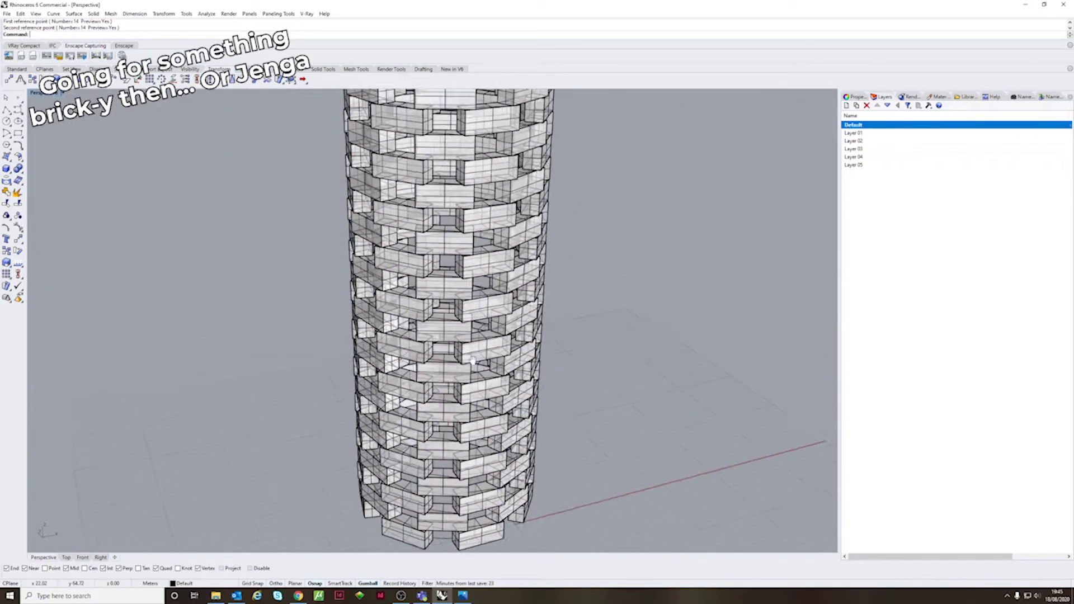
{"action": "right_click_drag", "start_coordinate": [497, 275], "coordinate": [518, 265]}
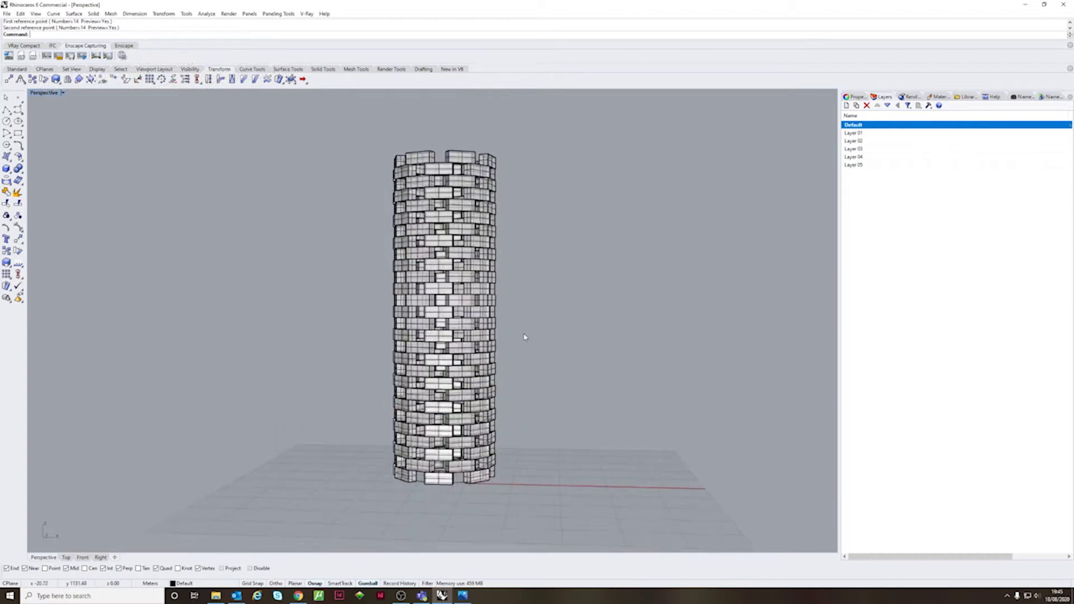
{"action": "left_click_drag", "start_coordinate": [524, 329], "coordinate": [345, 135]}
{"action": "key", "text": "Delete"}
Open one brick near the top of the tower for in-place editing with BlockEdit.
{"action": "right_click_drag", "start_coordinate": [440, 281], "coordinate": [488, 435]}
{"action": "scroll", "coordinate": [488, 435], "scroll_direction": "up", "scroll_amount": 5}
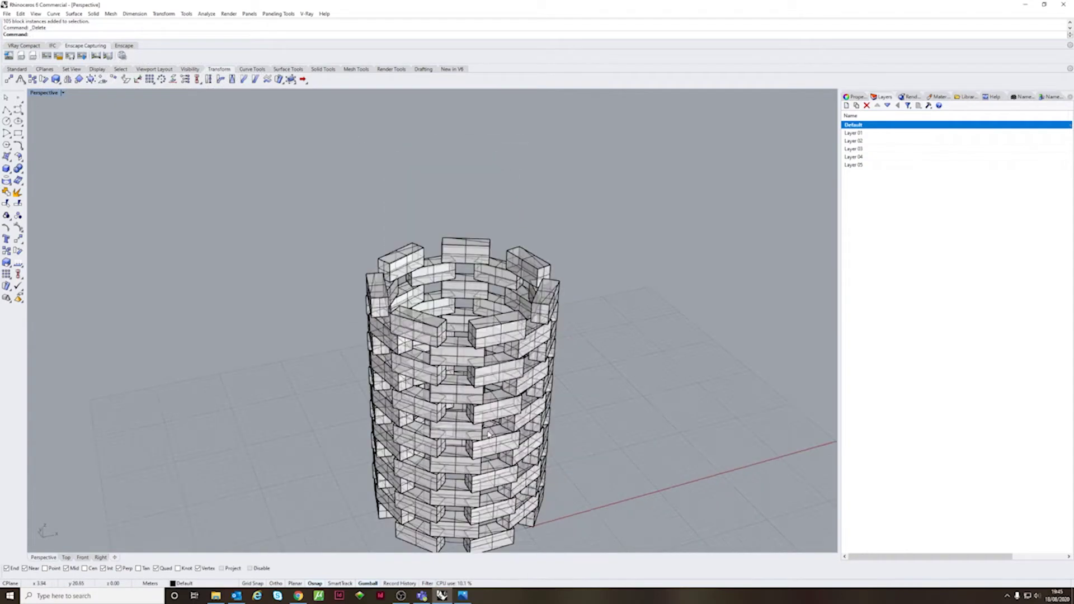
{"action": "scroll", "coordinate": [489, 434], "scroll_direction": "up", "scroll_amount": 5}
{"action": "left_click", "coordinate": [497, 359]}
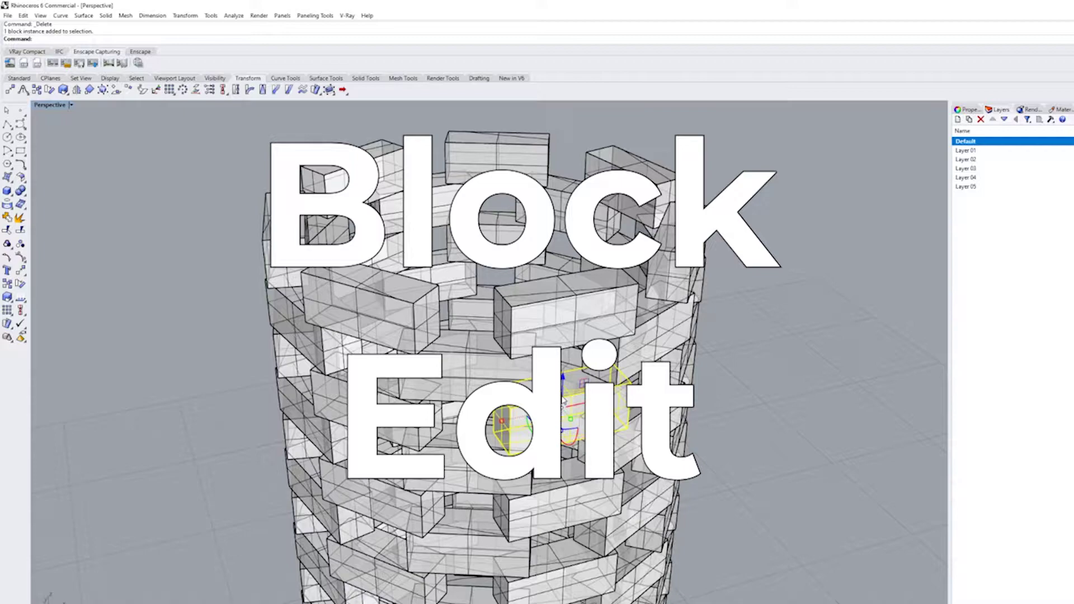
{"action": "type", "text": "BlockEdit"}
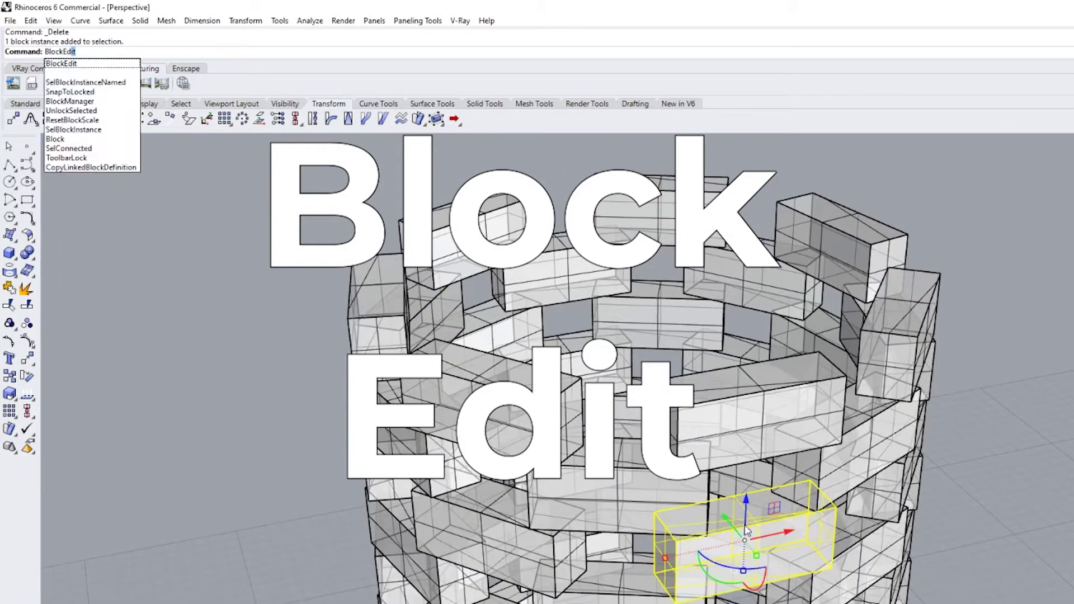
{"action": "key", "text": "Return"}
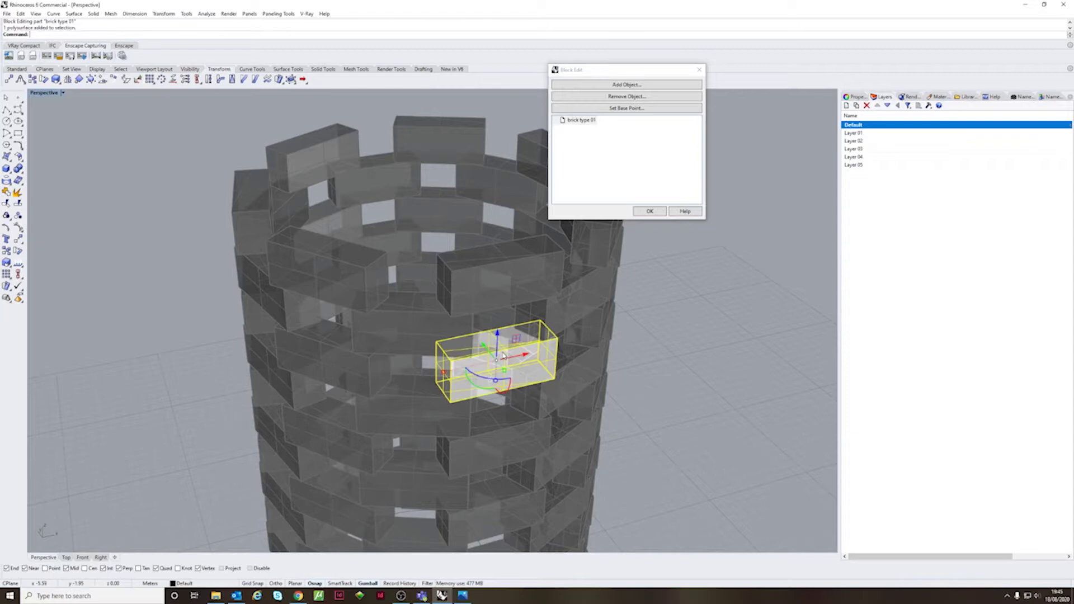
{"action": "key", "text": "Escape"}
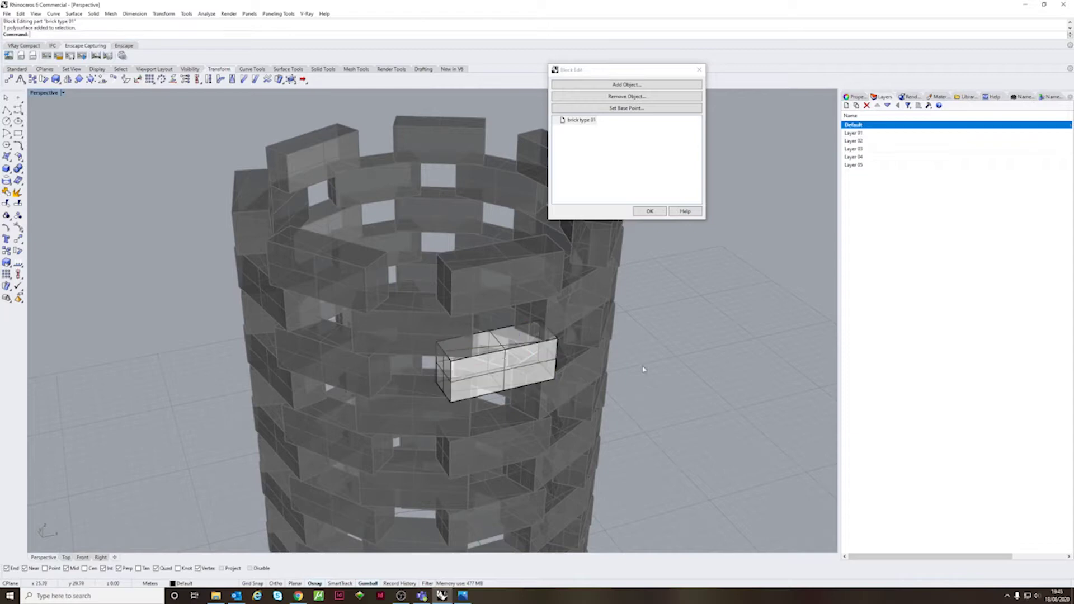
Draw a closed polyline through the four corners of the brick's outer face.
{"action": "right_click_drag", "start_coordinate": [503, 355], "coordinate": [545, 316]}
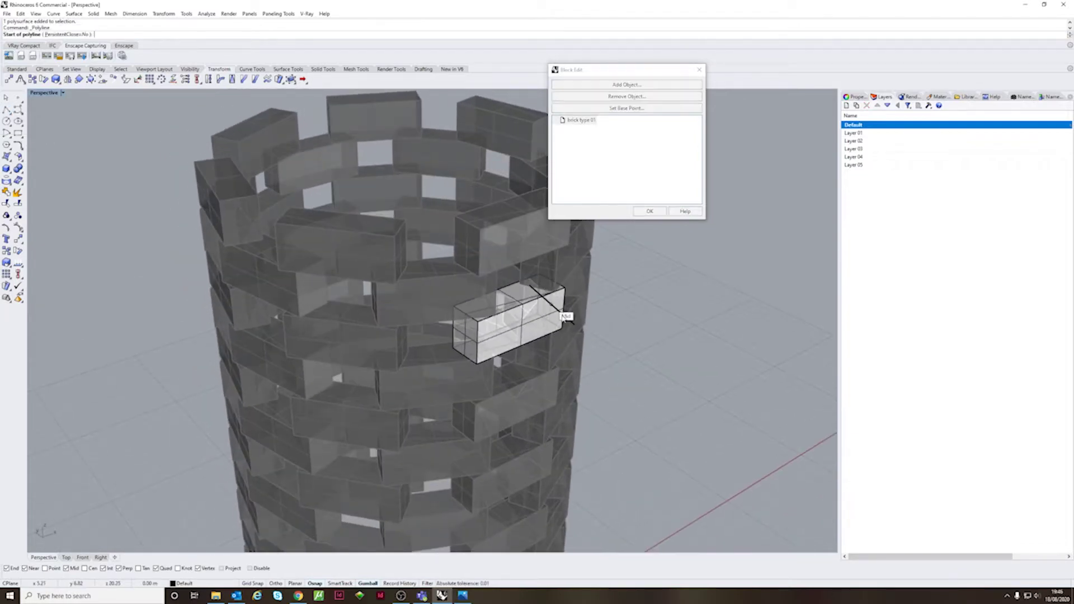
{"action": "scroll", "coordinate": [539, 312], "scroll_direction": "up", "scroll_amount": 5}
{"action": "left_click", "coordinate": [424, 359]}
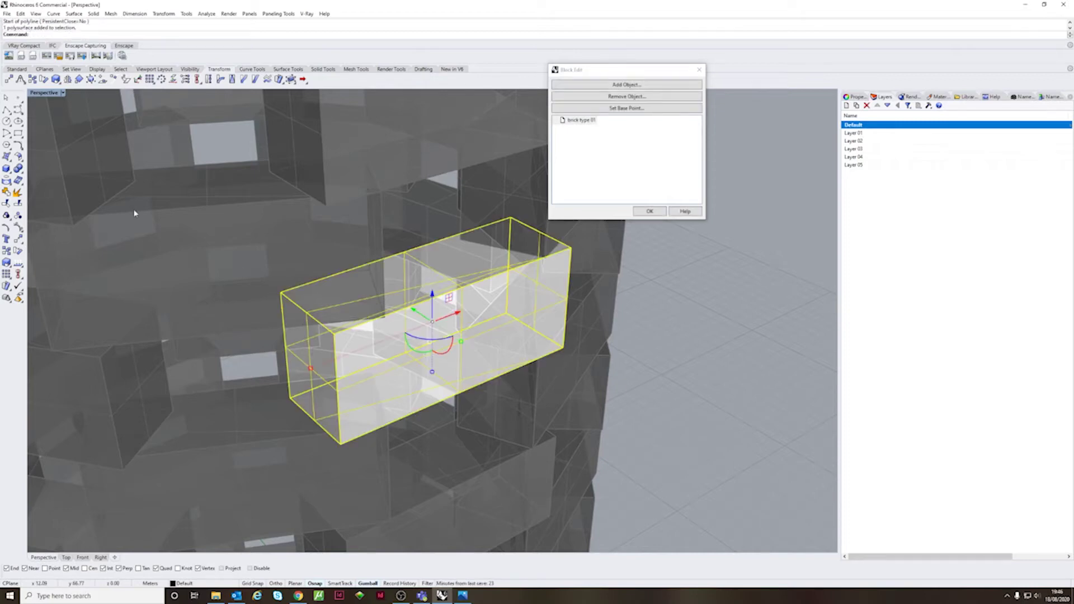
{"action": "left_click", "coordinate": [7, 111]}
{"action": "left_click", "coordinate": [340, 444]}
{"action": "left_click", "coordinate": [563, 347]}
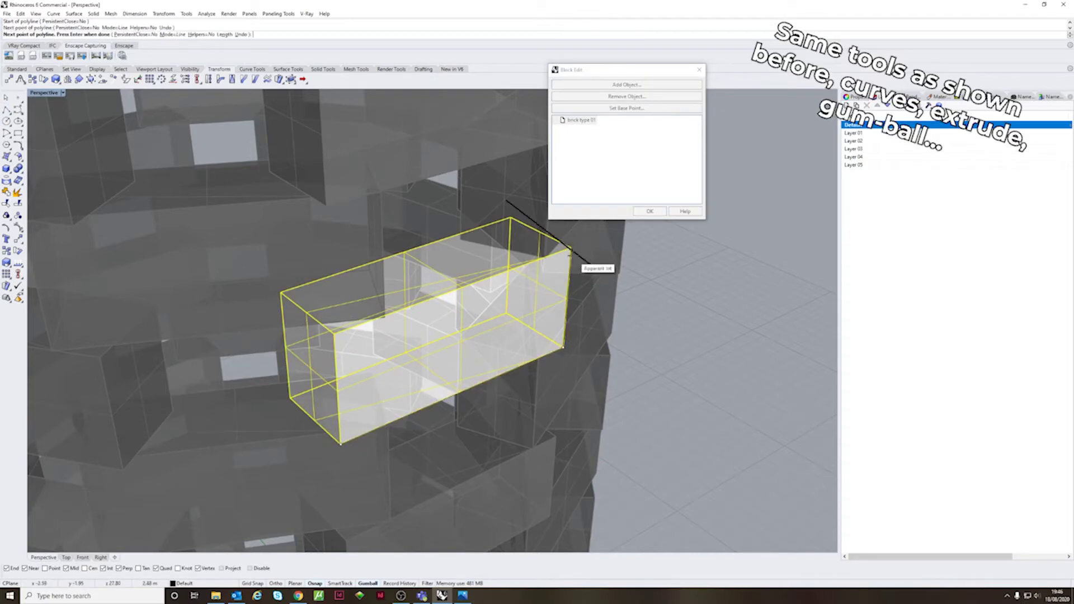
{"action": "left_click", "coordinate": [570, 248]}
{"action": "left_click", "coordinate": [334, 333]}
{"action": "left_click", "coordinate": [341, 444]}
Inset the polyline by moving its corner points inward to leave an even border around the brick's outer face.
{"action": "left_click", "coordinate": [339, 416]}
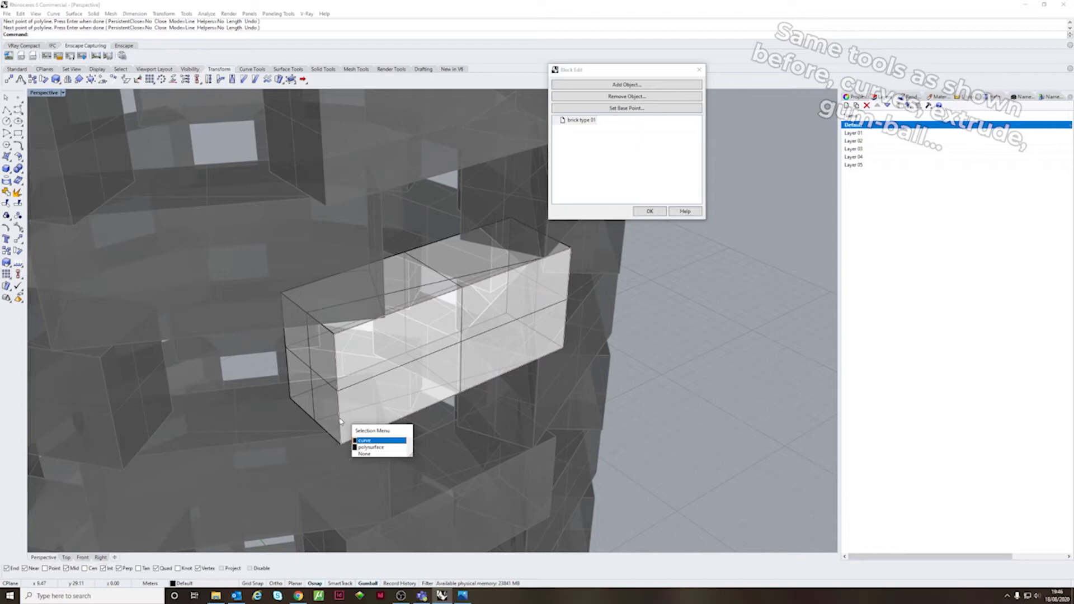
{"action": "left_click", "coordinate": [365, 441]}
{"action": "key", "text": "ctrl+v"}
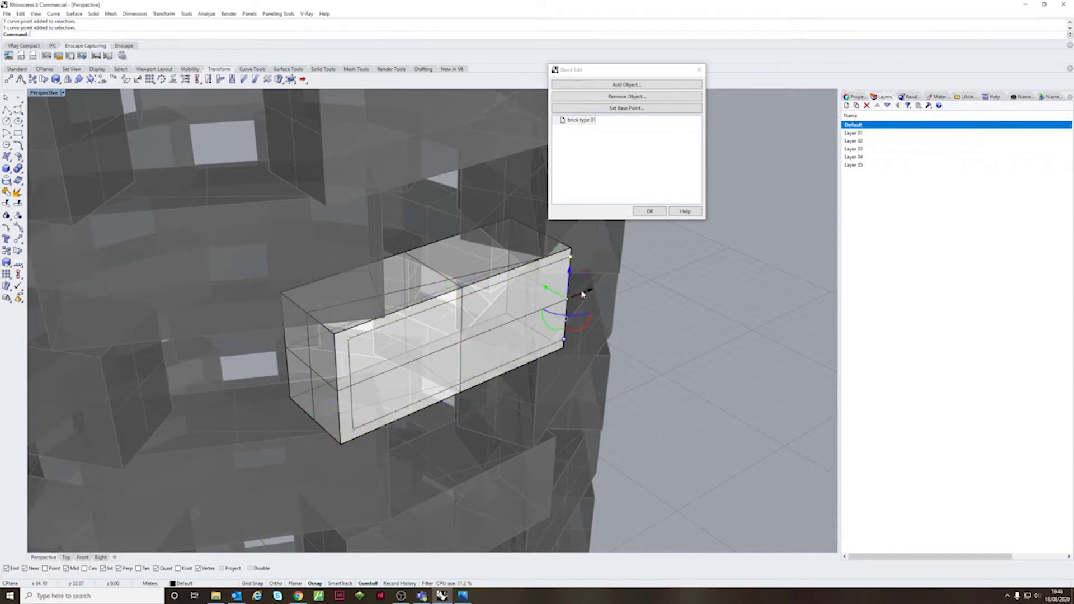
{"action": "key", "text": "Delete"}
{"action": "scroll", "coordinate": [479, 300], "scroll_direction": "up", "scroll_amount": 3}
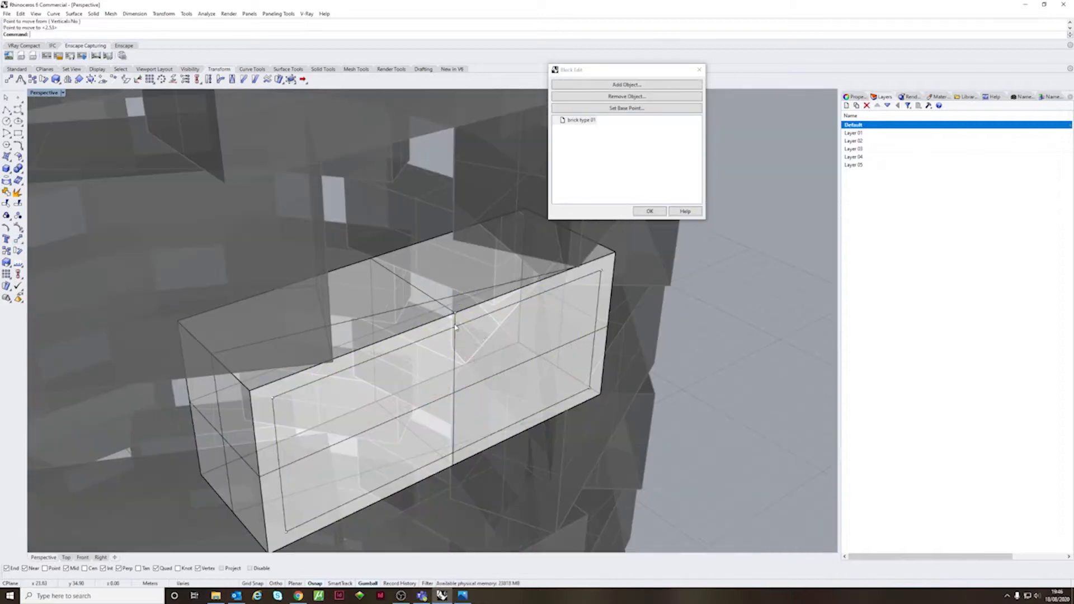
Create a surface from the inset rectangle and extrude it into a solid box projecting outward from the brick.
{"action": "left_click", "coordinate": [487, 320]}
{"action": "left_click", "coordinate": [18, 156]}
{"action": "key", "text": "Escape"}
{"action": "scroll", "coordinate": [429, 378], "scroll_direction": "down", "scroll_amount": 7}
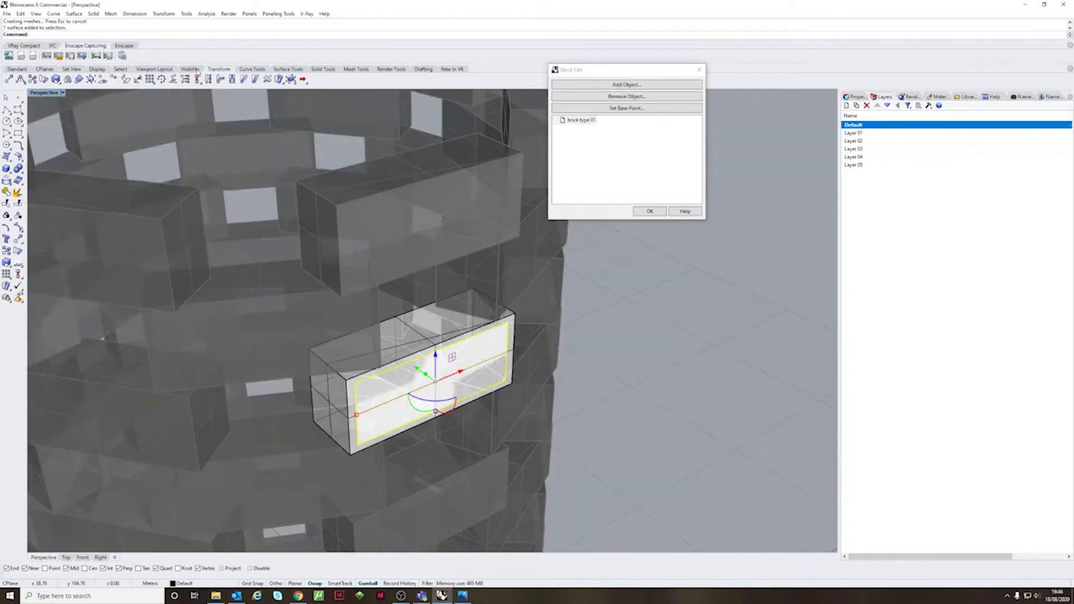
{"action": "left_click", "coordinate": [93, 14]}
{"action": "left_click", "coordinate": [207, 175]}
{"action": "left_click", "coordinate": [648, 428]}
{"action": "right_click_drag", "start_coordinate": [648, 428], "coordinate": [580, 396]}
Push the extruded box slightly into the brick and mirror a copy of it to the brick's opposite side.
{"action": "left_click", "coordinate": [588, 68]}
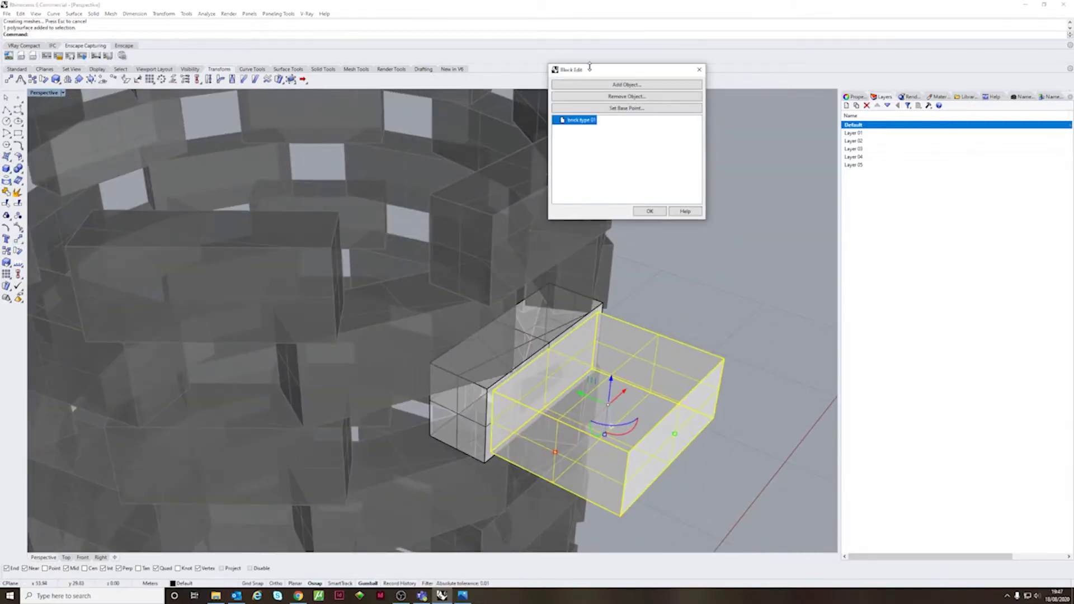
{"action": "left_click_drag", "start_coordinate": [581, 394], "coordinate": [571, 389]}
{"action": "left_click", "coordinate": [68, 80]}
{"action": "left_click", "coordinate": [576, 293]}
{"action": "left_click", "coordinate": [673, 247]}
Subtract both boxes from the brick with BooleanDifference, keeping the cutting solids with DeleteInput=No.
{"action": "left_click", "coordinate": [459, 415]}
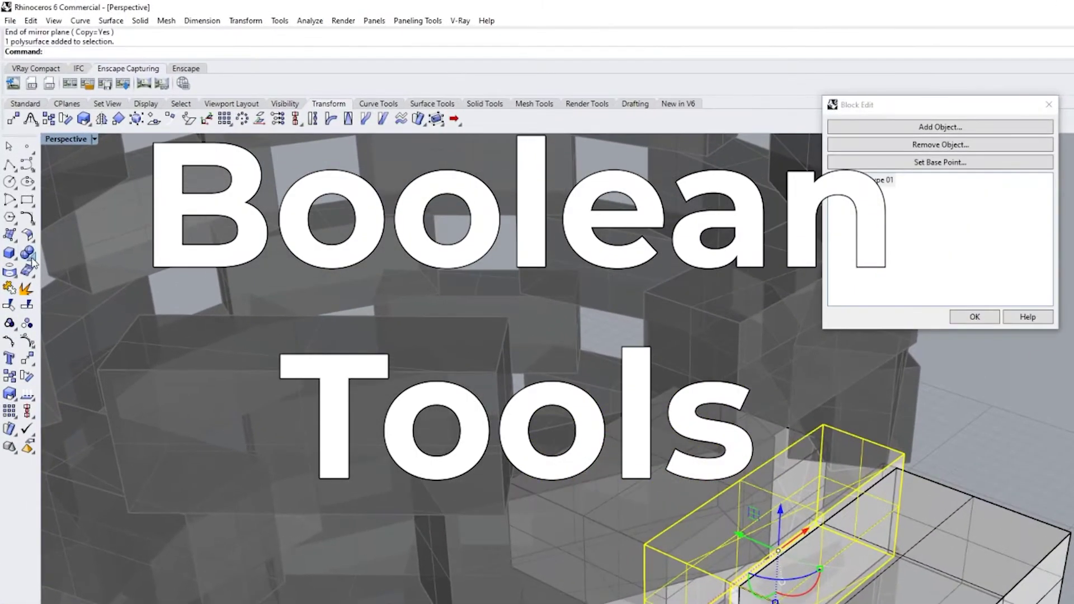
{"action": "left_click", "coordinate": [18, 169]}
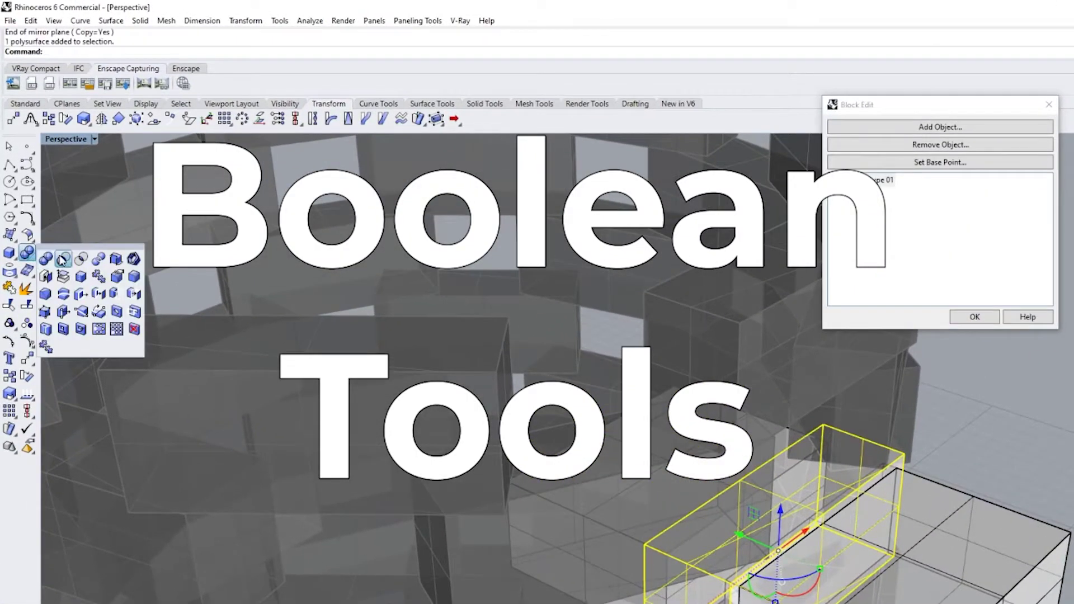
{"action": "left_click", "coordinate": [63, 259]}
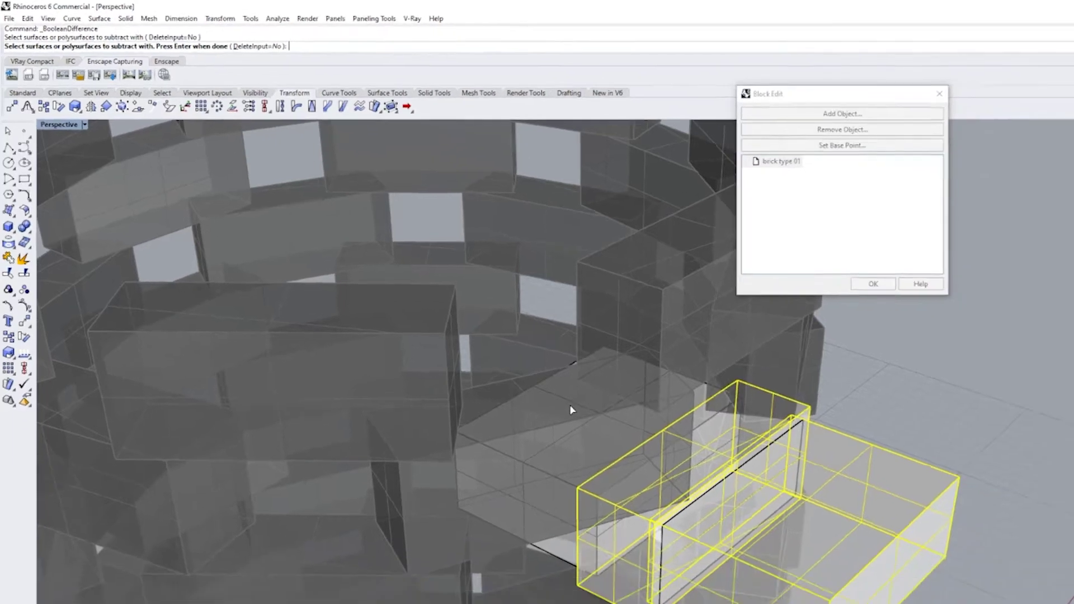
{"action": "left_click", "coordinate": [637, 454]}
{"action": "key", "text": "Return"}
{"action": "left_click", "coordinate": [952, 574]}
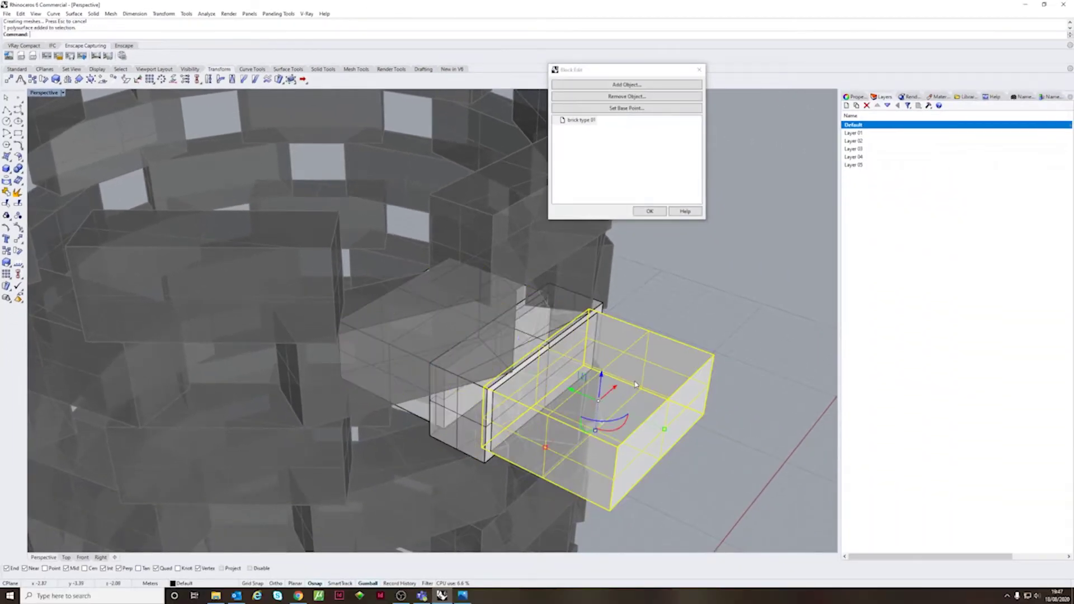
Delete the leftover cutting boxes and the construction surface around the recessed brick.
{"action": "key", "text": "Delete"}
{"action": "left_click", "coordinate": [501, 413]}
{"action": "key", "text": "Delete"}
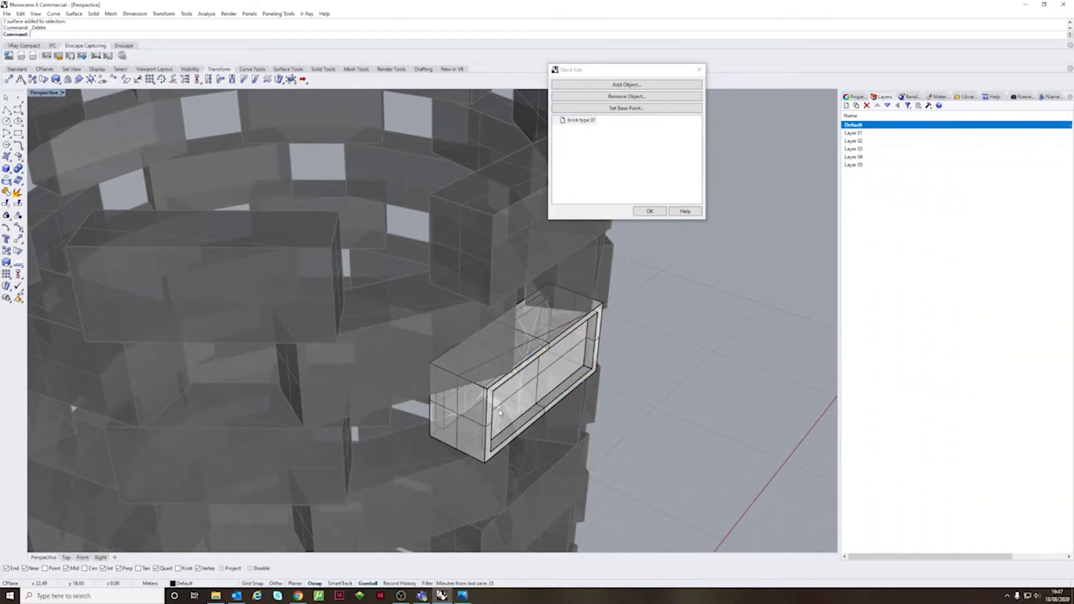
{"action": "left_click", "coordinate": [500, 413]}
{"action": "left_click", "coordinate": [680, 432]}
Accept the block edit to apply the recessed shape to all bricks, and inspect the tower.
{"action": "right_click_drag", "start_coordinate": [680, 433], "coordinate": [473, 327]}
{"action": "right_click_drag", "start_coordinate": [252, 304], "coordinate": [408, 312], "text": "shift"}
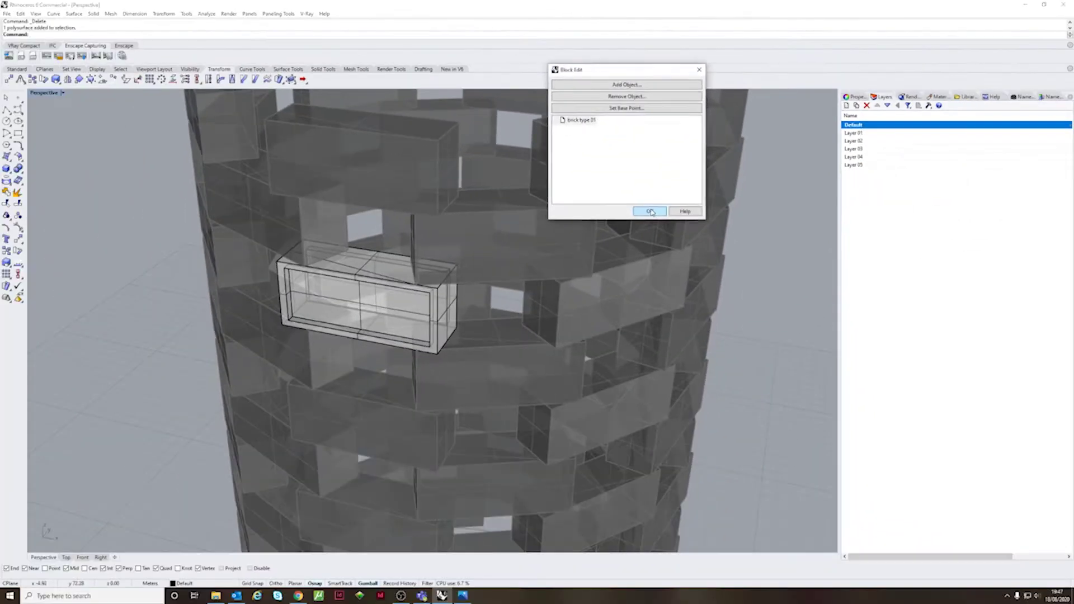
{"action": "left_click", "coordinate": [552, 439]}
{"action": "scroll", "coordinate": [498, 336], "scroll_direction": "down", "scroll_amount": 5}
{"action": "right_click_drag", "start_coordinate": [499, 336], "coordinate": [470, 494]}
{"action": "left_click", "coordinate": [513, 468]}
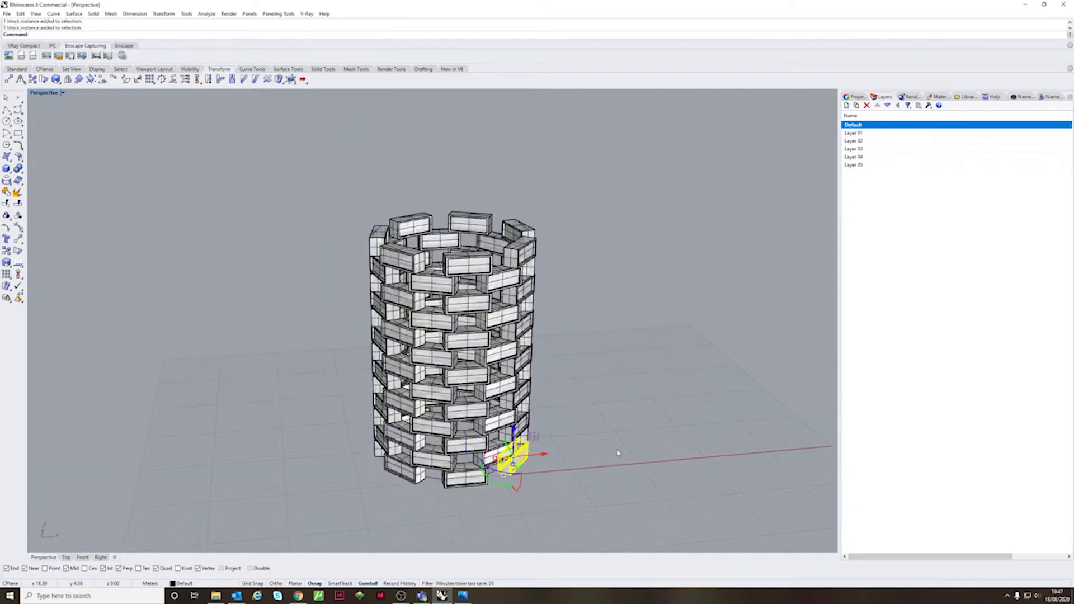
{"action": "right_click_drag", "start_coordinate": [541, 438], "coordinate": [561, 435]}
{"action": "scroll", "coordinate": [473, 325], "scroll_direction": "up", "scroll_amount": 5}
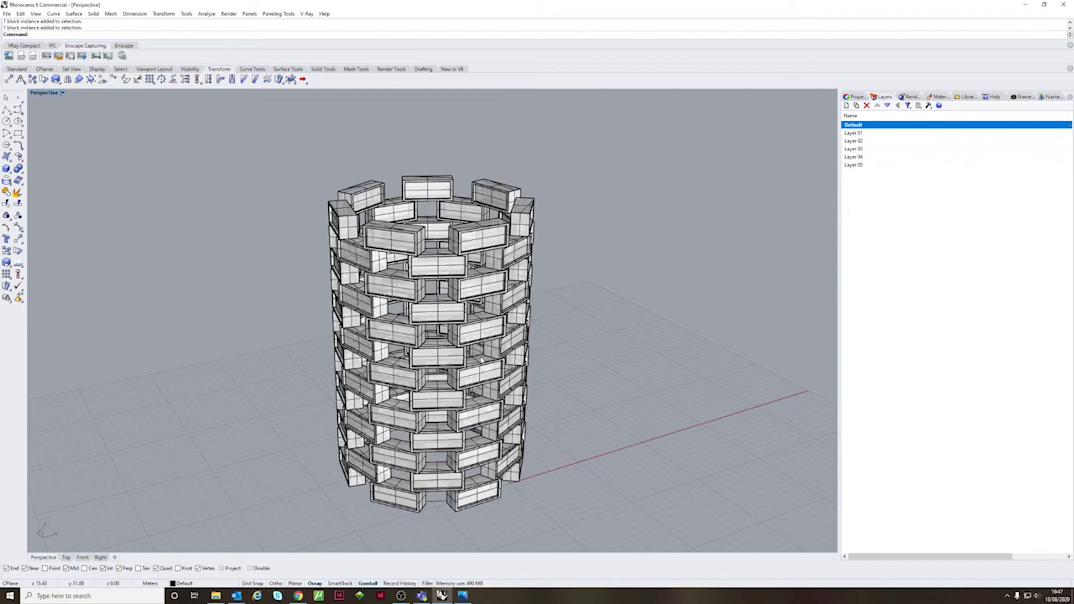
Isolate a single brick of the tower and open it for editing with BlockEdit.
{"action": "left_click", "coordinate": [474, 321]}
{"action": "left_click", "coordinate": [524, 334]}
{"action": "left_click", "coordinate": [484, 322]}
{"action": "scroll", "coordinate": [493, 324], "scroll_direction": "up", "scroll_amount": 5}
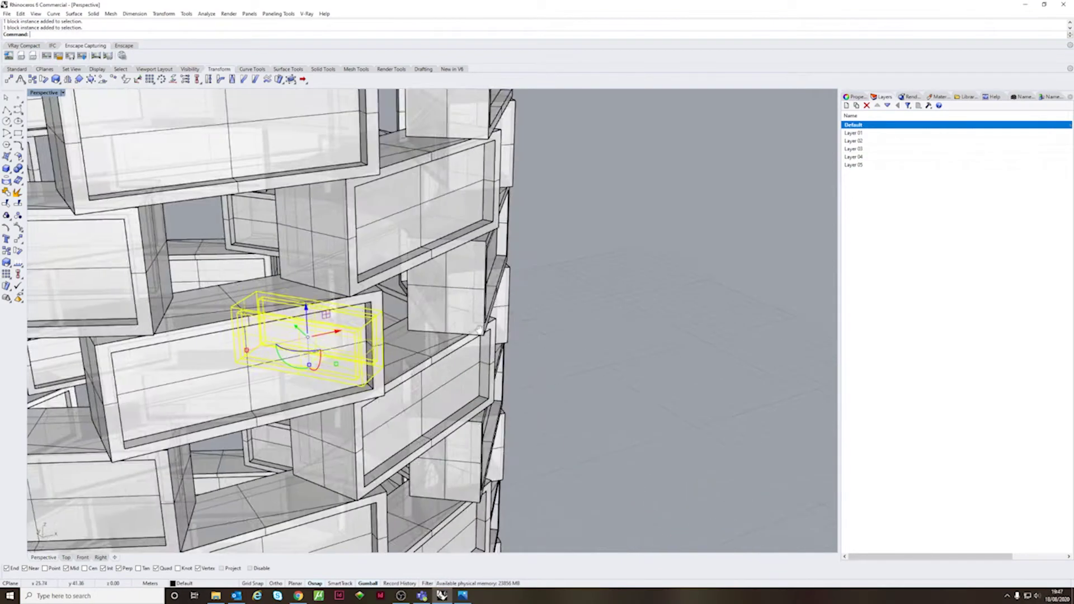
{"action": "left_click", "coordinate": [359, 268]}
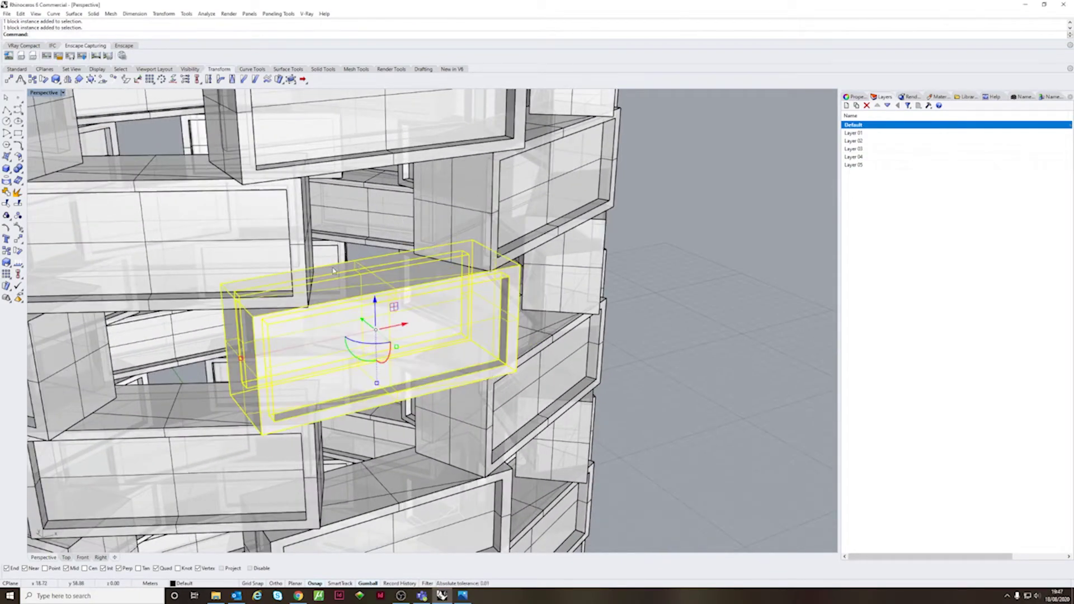
{"action": "type", "text": "Isole"}
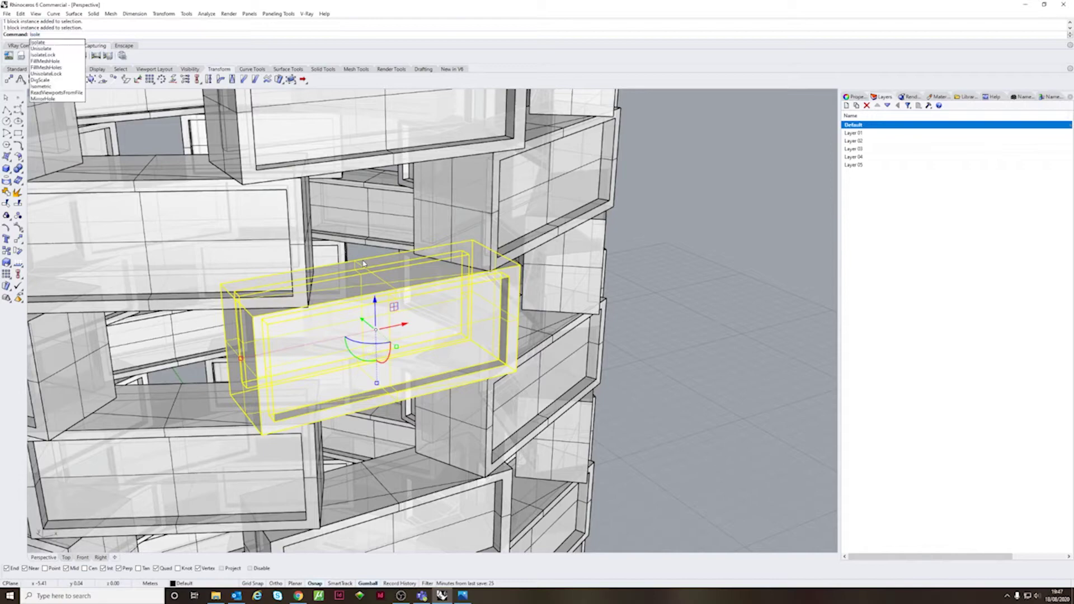
{"action": "key", "text": "Return"}
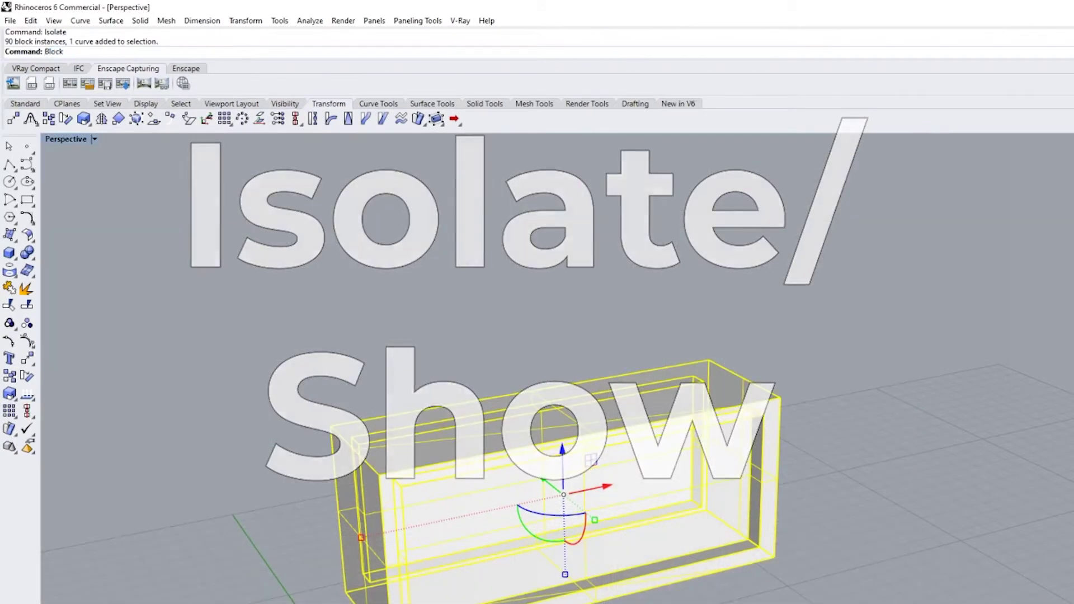
{"action": "key", "text": "Return"}
{"action": "left_click", "coordinate": [363, 263]}
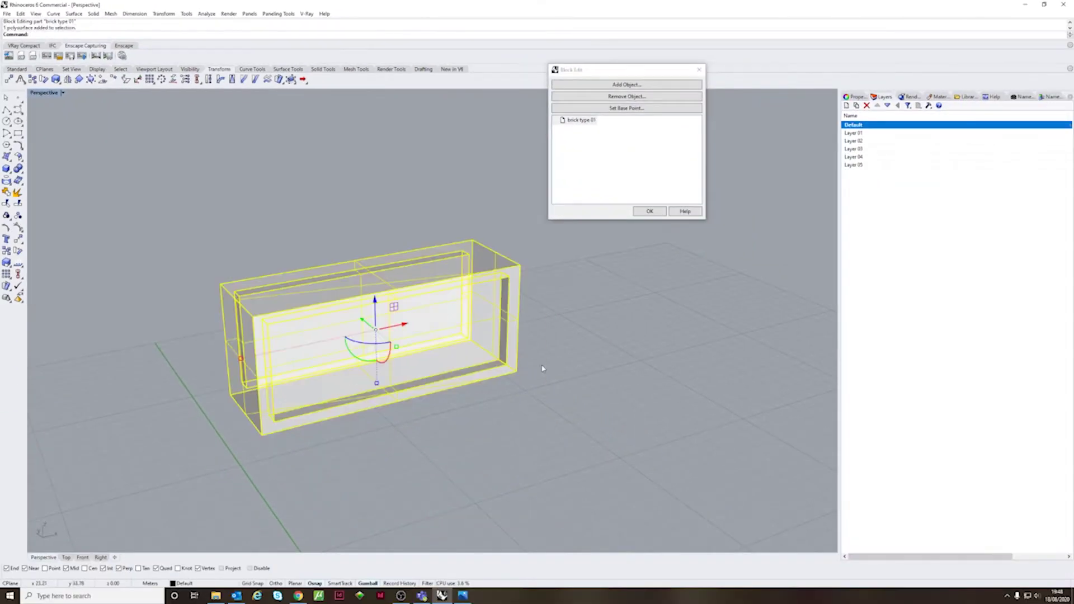
Try shifting selected edges of the brick upward with the gumball, and undo the move.
{"action": "left_click", "coordinate": [473, 326]}
{"action": "key", "text": "Return"}
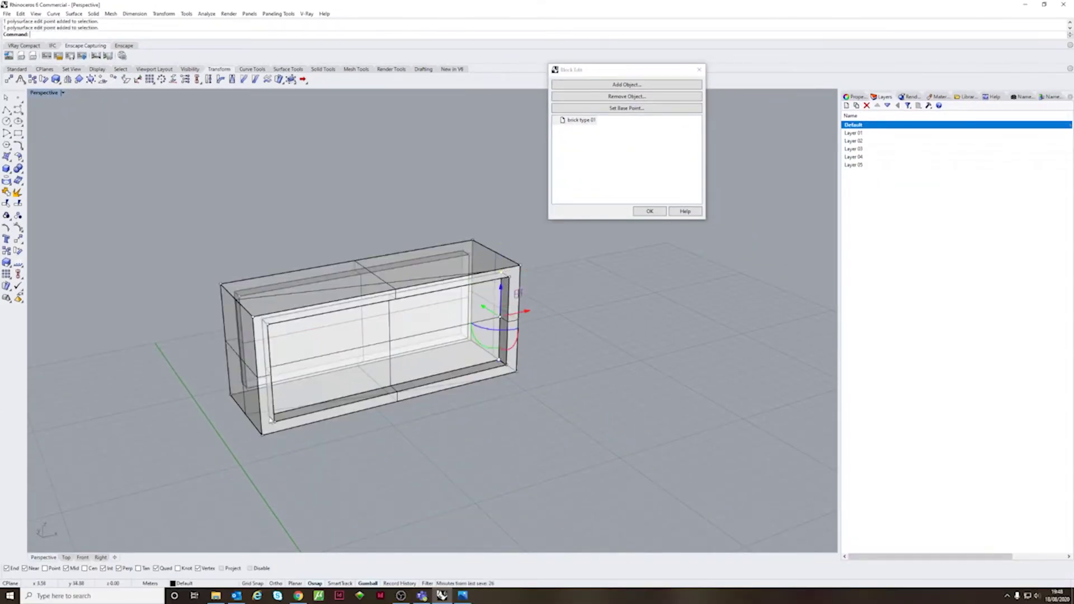
{"action": "left_click", "coordinate": [265, 321], "text": "shift"}
{"action": "left_click", "coordinate": [285, 343]}
{"action": "left_click_drag", "start_coordinate": [379, 335], "coordinate": [373, 333]}
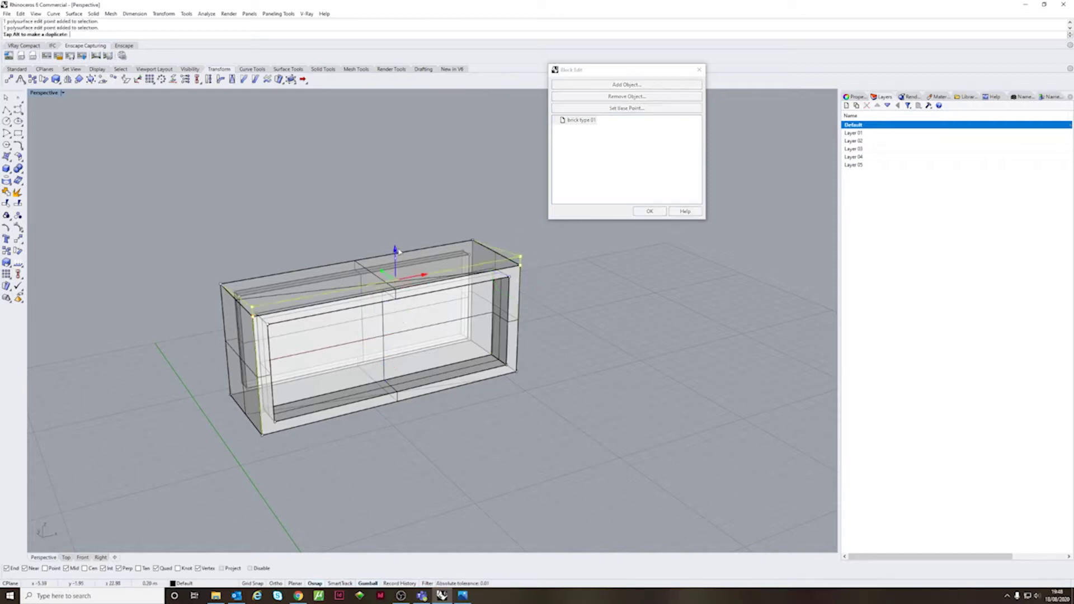
{"action": "key", "text": "ctrl+z"}
Accept the block edit, show the hidden bricks and inspect the whole tower.
{"action": "right_click_drag", "start_coordinate": [539, 350], "coordinate": [569, 341]}
{"action": "left_click", "coordinate": [644, 212]}
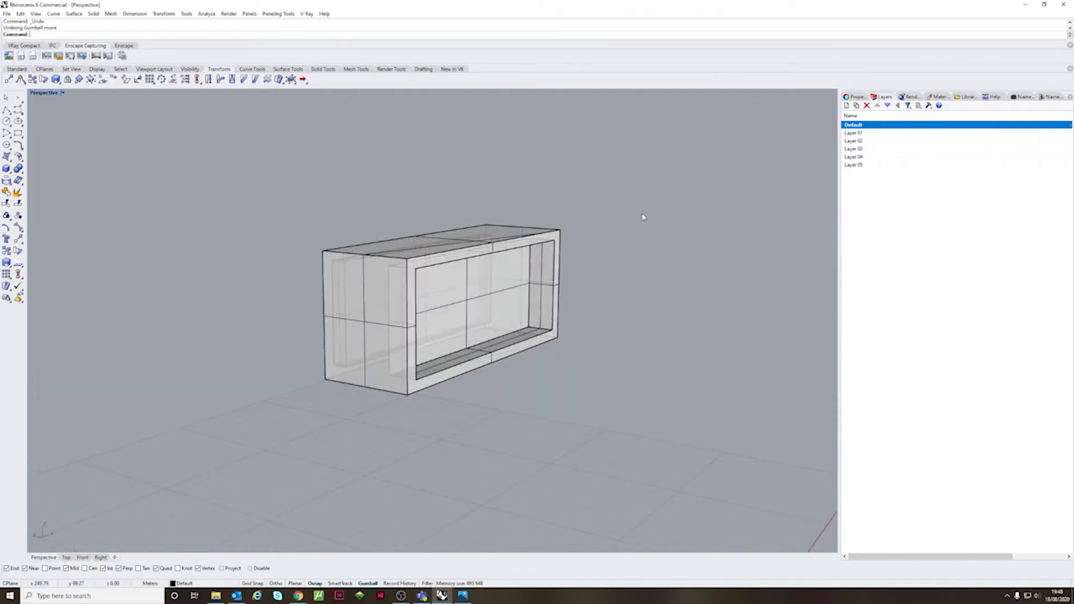
{"action": "key", "text": "Return"}
{"action": "scroll", "coordinate": [451, 305], "scroll_direction": "down", "scroll_amount": 8}
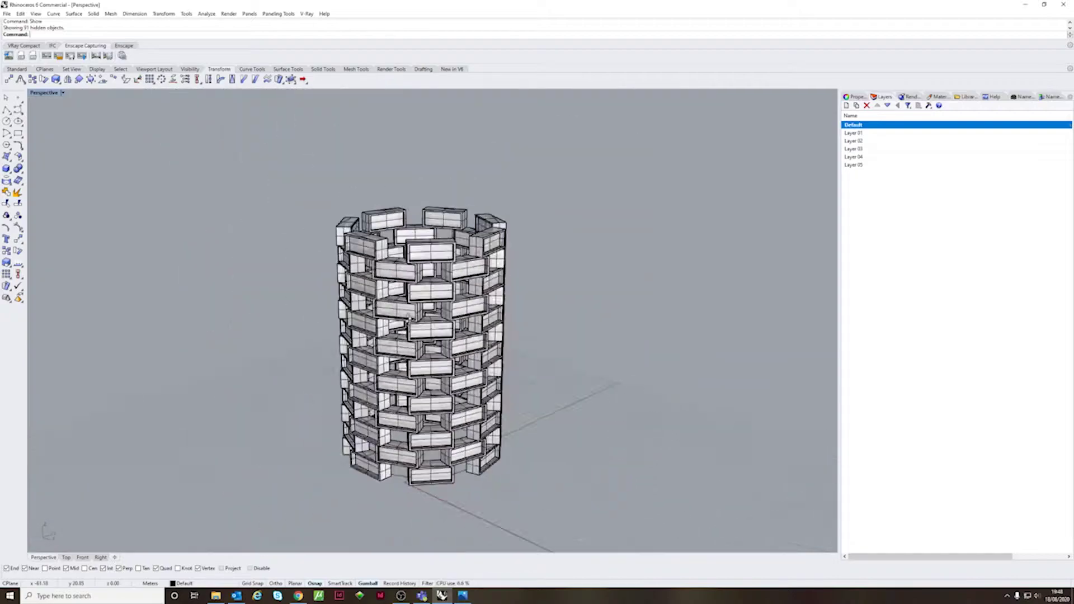
{"action": "right_click_drag", "start_coordinate": [451, 307], "coordinate": [614, 415]}
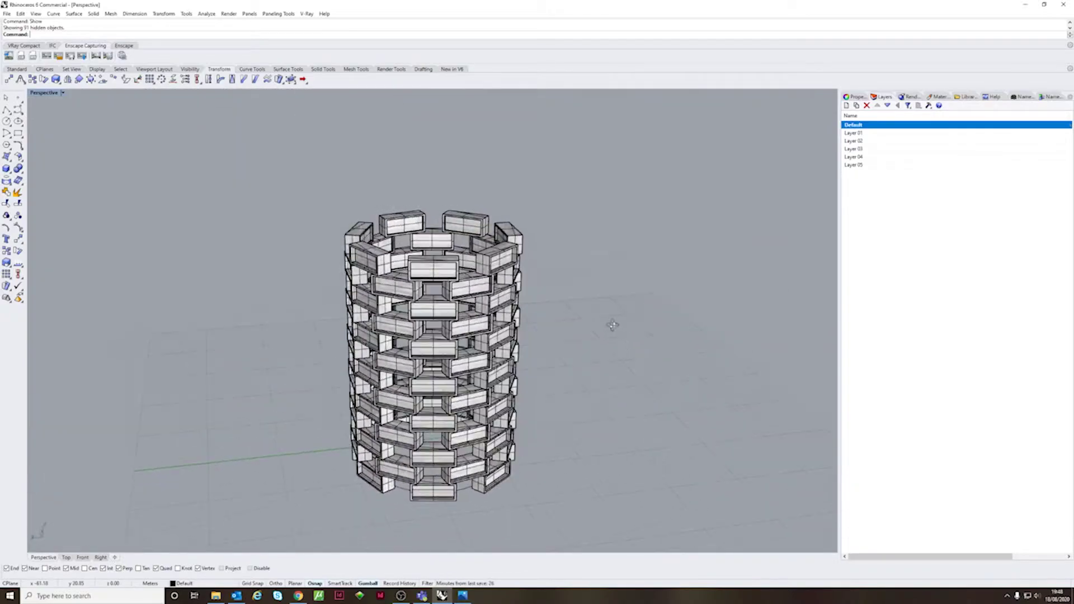
{"action": "right_click_drag", "start_coordinate": [613, 325], "coordinate": [481, 314]}
Sketch a polyline in the Front view from the tower's base corner outward, up past the rim, across the top and down inside.
{"action": "left_click", "coordinate": [7, 110]}
{"action": "scroll", "coordinate": [474, 452], "scroll_direction": "up", "scroll_amount": 4}
{"action": "left_click", "coordinate": [83, 558]}
{"action": "scroll", "coordinate": [482, 464], "scroll_direction": "down", "scroll_amount": 14}
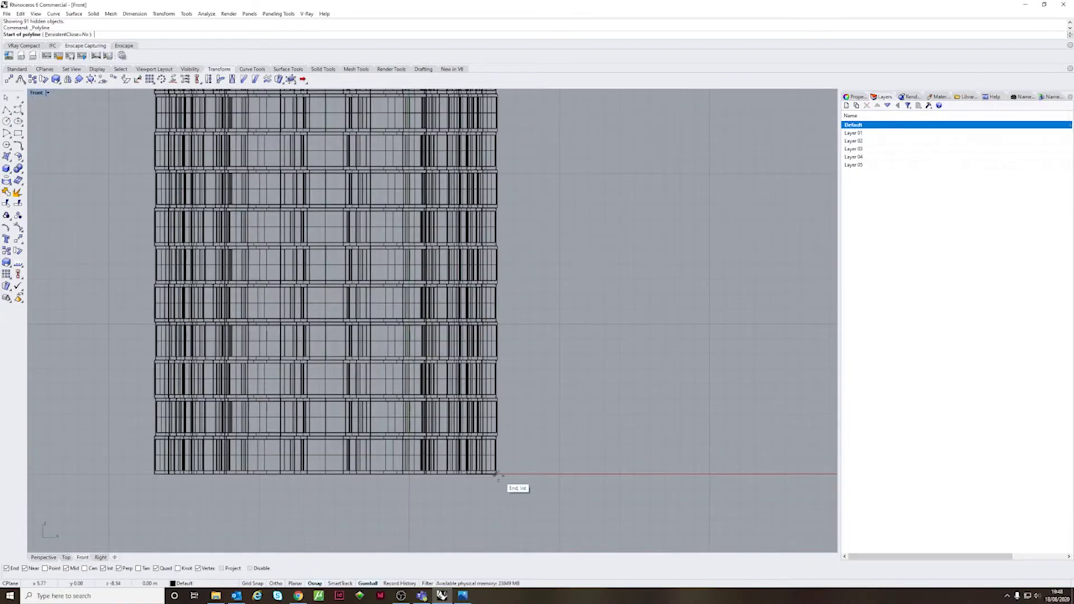
{"action": "left_click", "coordinate": [495, 475]}
{"action": "scroll", "coordinate": [576, 475], "scroll_direction": "down", "scroll_amount": 4}
{"action": "left_click", "coordinate": [473, 252]}
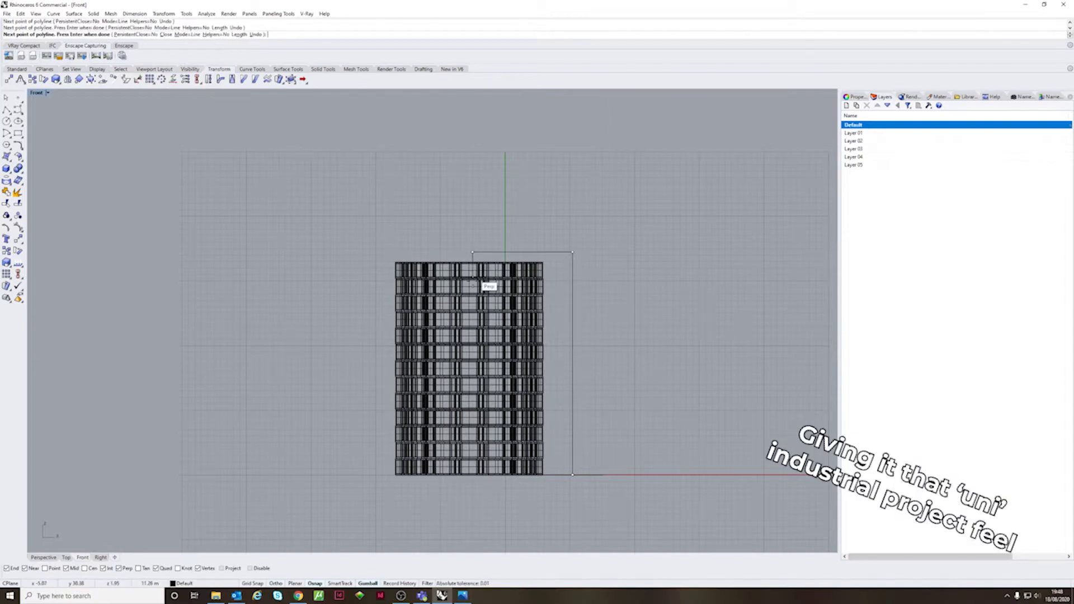
{"action": "scroll", "coordinate": [472, 288], "scroll_direction": "up", "scroll_amount": 4}
{"action": "left_click", "coordinate": [479, 221]}
{"action": "scroll", "coordinate": [473, 246], "scroll_direction": "down", "scroll_amount": 8}
{"action": "scroll", "coordinate": [517, 386], "scroll_direction": "up", "scroll_amount": 6}
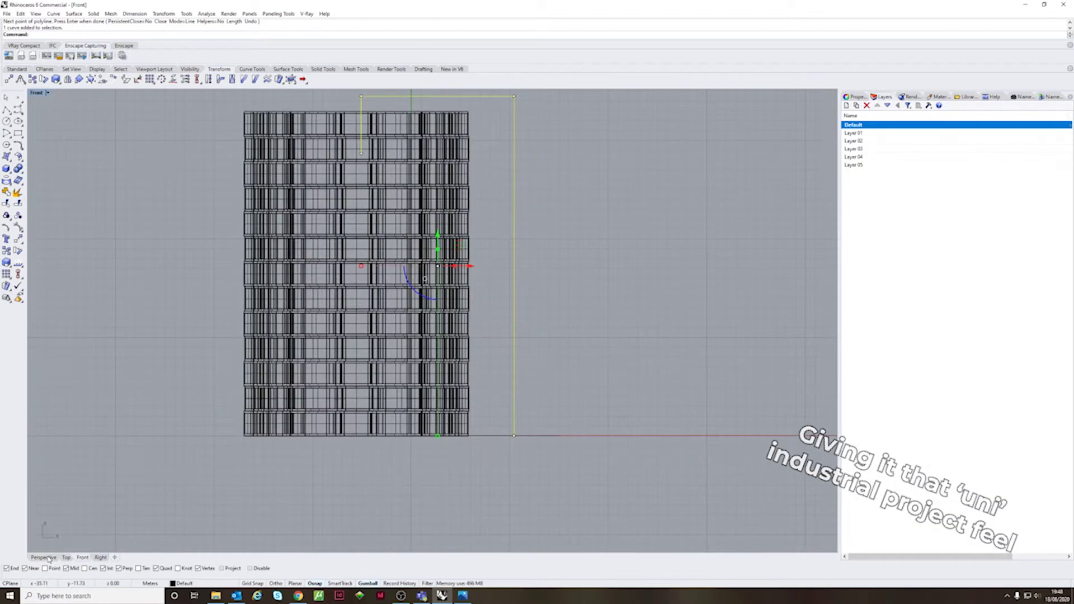
Draw a small circle in the Perspective view centred on the polyline's outer bottom corner.
{"action": "left_click", "coordinate": [43, 557]}
{"action": "scroll", "coordinate": [425, 324], "scroll_direction": "down", "scroll_amount": 3}
{"action": "scroll", "coordinate": [517, 383], "scroll_direction": "up", "scroll_amount": 10}
{"action": "key", "text": "Escape"}
{"action": "left_click", "coordinate": [12, 124]}
{"action": "scroll", "coordinate": [515, 391], "scroll_direction": "up", "scroll_amount": 3}
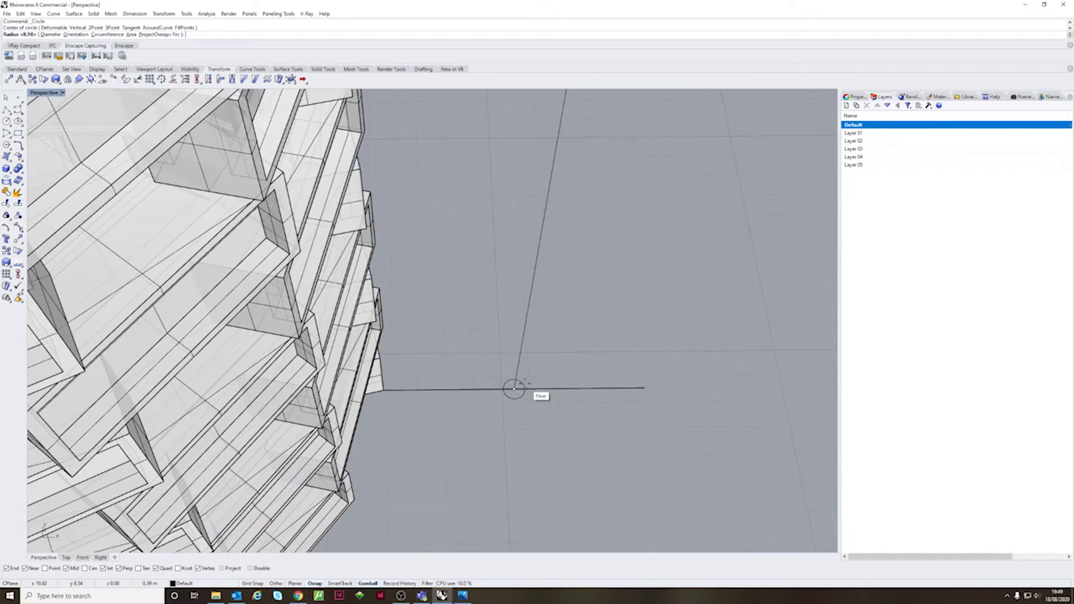
{"action": "scroll", "coordinate": [524, 385], "scroll_direction": "up", "scroll_amount": 3}
{"action": "left_click", "coordinate": [523, 385]}
Copy the small circle to the polyline's inner end inside the tower.
{"action": "scroll", "coordinate": [523, 385], "scroll_direction": "down", "scroll_amount": 10}
{"action": "scroll", "coordinate": [523, 385], "scroll_direction": "up", "scroll_amount": 6}
{"action": "right_click_drag", "start_coordinate": [524, 386], "coordinate": [564, 428]}
{"action": "left_click", "coordinate": [576, 419]}
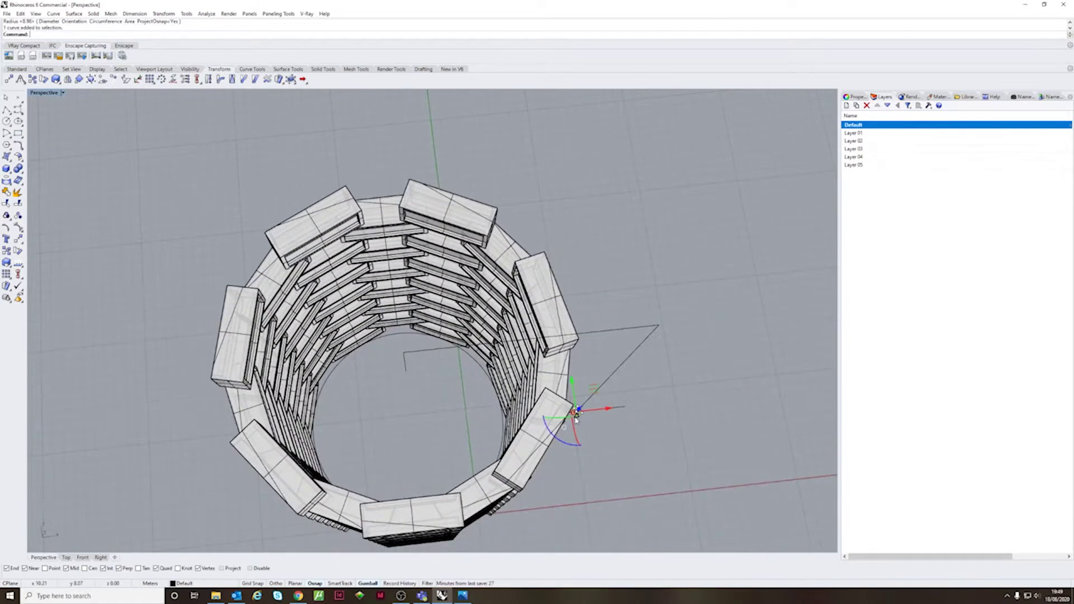
{"action": "scroll", "coordinate": [576, 419], "scroll_direction": "up", "scroll_amount": 3}
{"action": "key", "text": "ctrl+c"}
{"action": "key", "text": "ctrl+v"}
{"action": "left_click", "coordinate": [289, 338]}
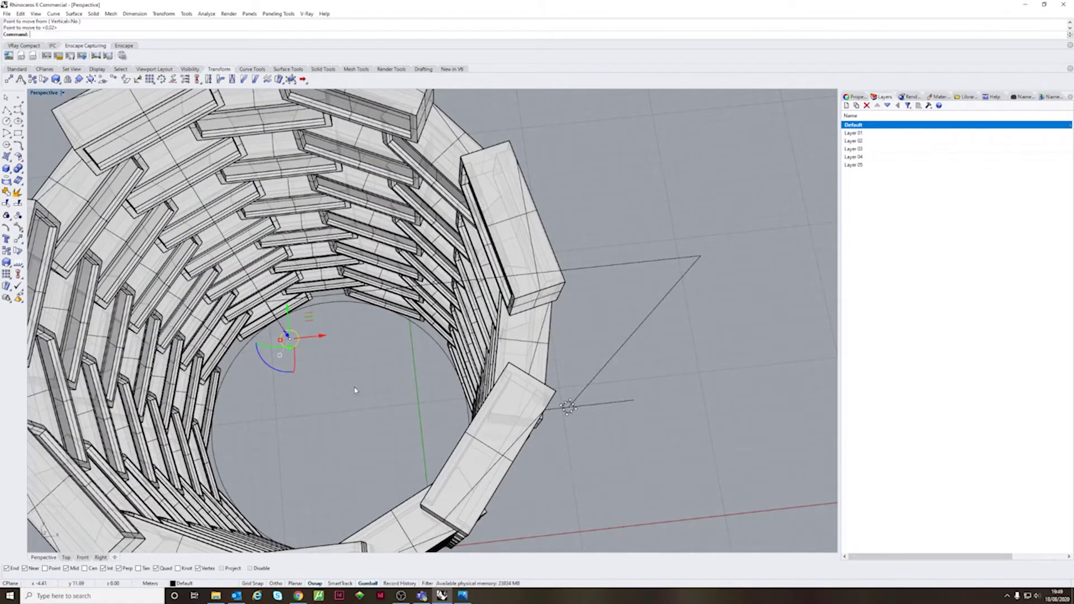
Delete the horizontal ground segment linking the tower base to the outer leg of the path.
{"action": "scroll", "coordinate": [363, 392], "scroll_direction": "down", "scroll_amount": 5}
{"action": "left_click", "coordinate": [514, 399]}
{"action": "key", "text": "Delete"}
Sweep the two circles along the polyline as a single rail to form a pipe over the tower's rim.
{"action": "right_click_drag", "start_coordinate": [512, 394], "coordinate": [489, 330]}
{"action": "left_click", "coordinate": [320, 71]}
{"action": "left_click", "coordinate": [288, 68]}
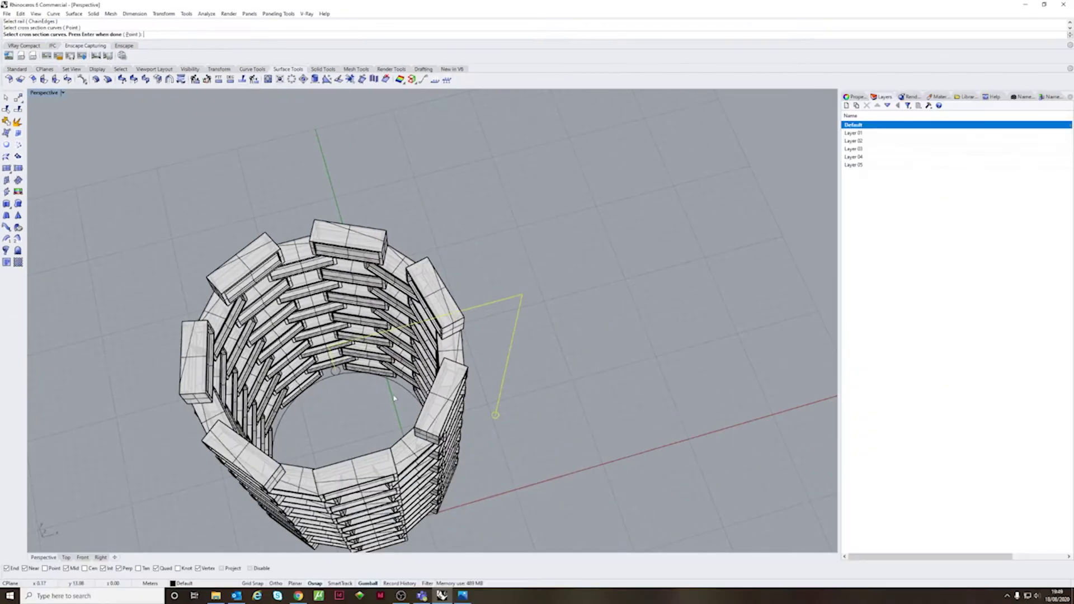
{"action": "left_click", "coordinate": [633, 577]}
{"action": "right_click_drag", "start_coordinate": [633, 577], "coordinate": [616, 407]}
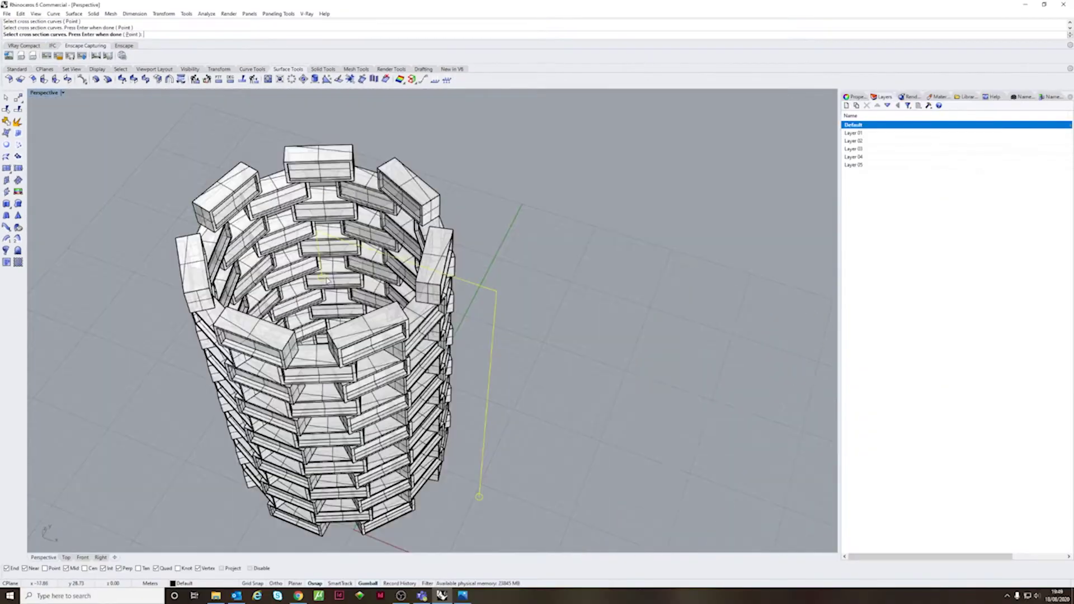
{"action": "scroll", "coordinate": [328, 279], "scroll_direction": "up", "scroll_amount": 5}
{"action": "key", "text": "Return"}
Array the pipe with ArrayLinear using 3 items, spaced a short distance apart beside the tower.
{"action": "left_click", "coordinate": [538, 377]}
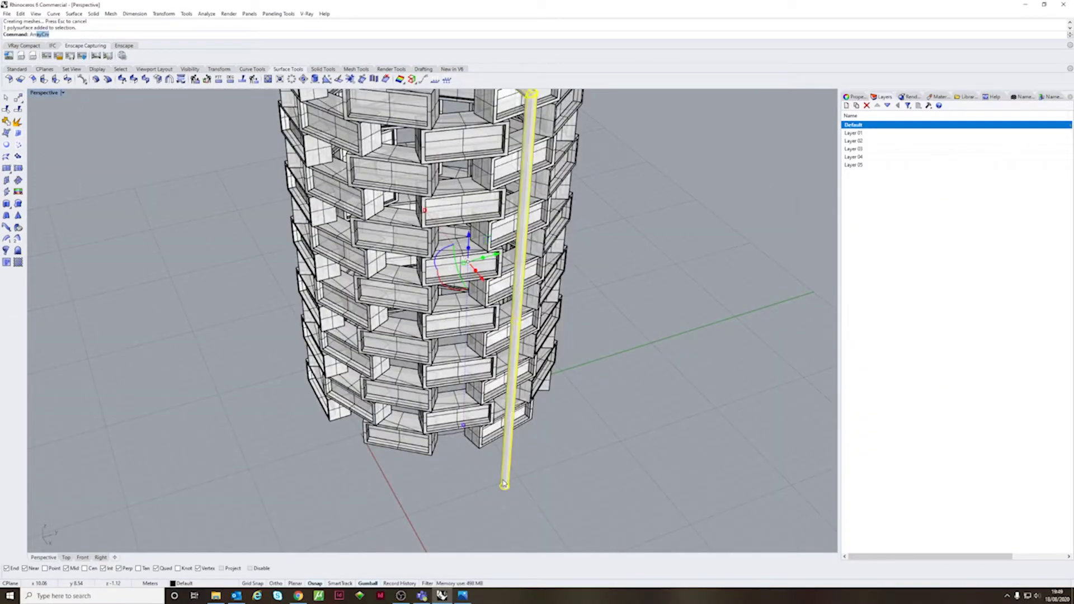
{"action": "type", "text": "Arr"}
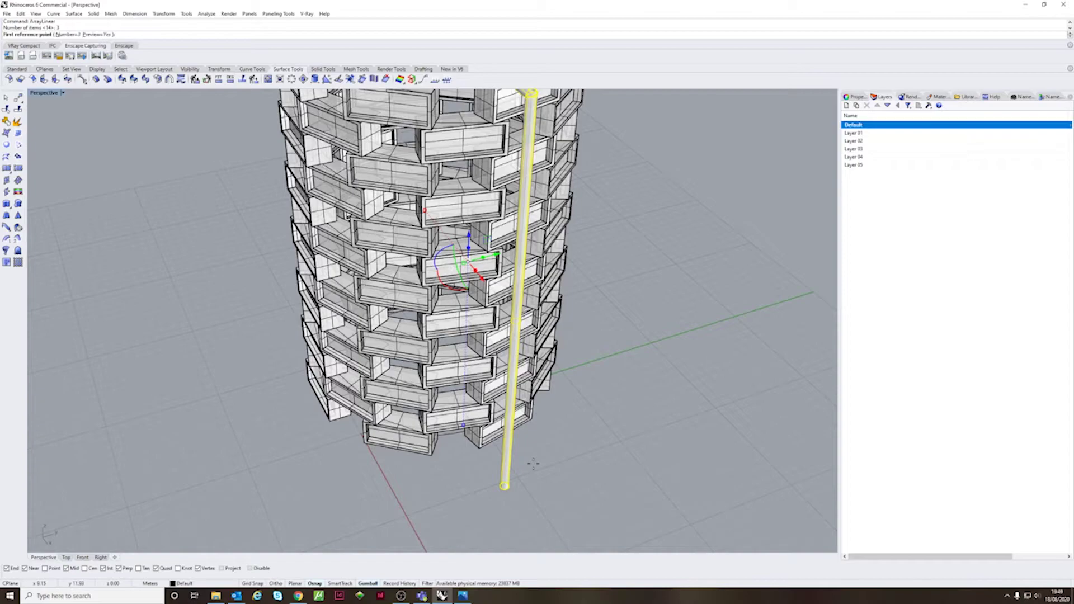
{"action": "left_click", "coordinate": [533, 463]}
{"action": "left_click", "coordinate": [544, 458]}
Delete the bricks at the base on one side of the tower to open a doorway.
{"action": "right_click_drag", "start_coordinate": [599, 428], "coordinate": [565, 391]}
{"action": "scroll", "coordinate": [644, 443], "scroll_direction": "down", "scroll_amount": 4}
{"action": "scroll", "coordinate": [445, 324], "scroll_direction": "up", "scroll_amount": 2}
{"action": "right_click_drag", "start_coordinate": [405, 352], "coordinate": [479, 392]}
{"action": "scroll", "coordinate": [448, 391], "scroll_direction": "up", "scroll_amount": 3}
{"action": "left_click", "coordinate": [414, 487]}
{"action": "left_click", "coordinate": [413, 441], "text": "shift"}
{"action": "left_click", "coordinate": [363, 457], "text": "shift"}
{"action": "key", "text": "Delete"}
{"action": "right_click_drag", "start_coordinate": [372, 447], "coordinate": [404, 416]}
{"action": "left_click", "coordinate": [417, 369]}
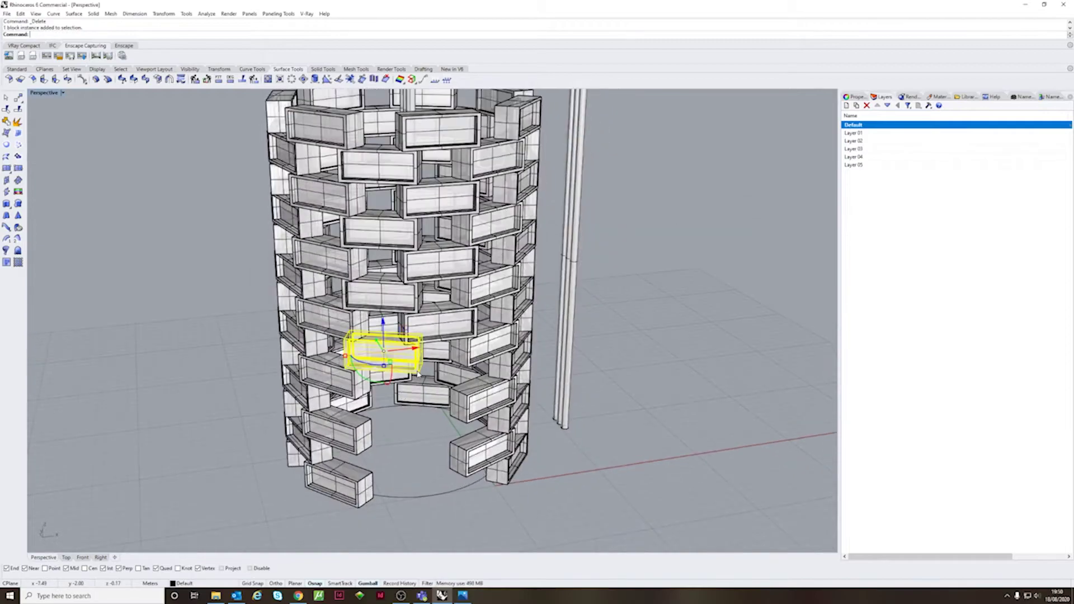
{"action": "key", "text": "Delete"}
Trace the doorway's left side and top edge with a polyline and explode it into segments.
{"action": "right_click_drag", "start_coordinate": [418, 373], "coordinate": [364, 425]}
{"action": "scroll", "coordinate": [420, 393], "scroll_direction": "up", "scroll_amount": 3}
{"action": "left_click", "coordinate": [17, 69]}
{"action": "left_click", "coordinate": [7, 110]}
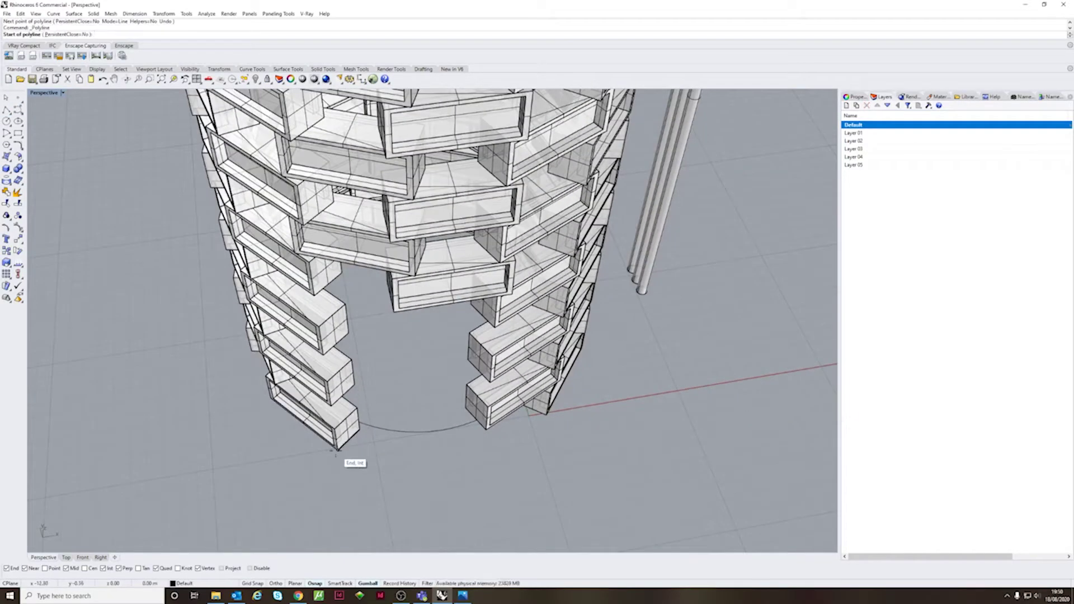
{"action": "left_click", "coordinate": [519, 259]}
{"action": "key", "text": "Return"}
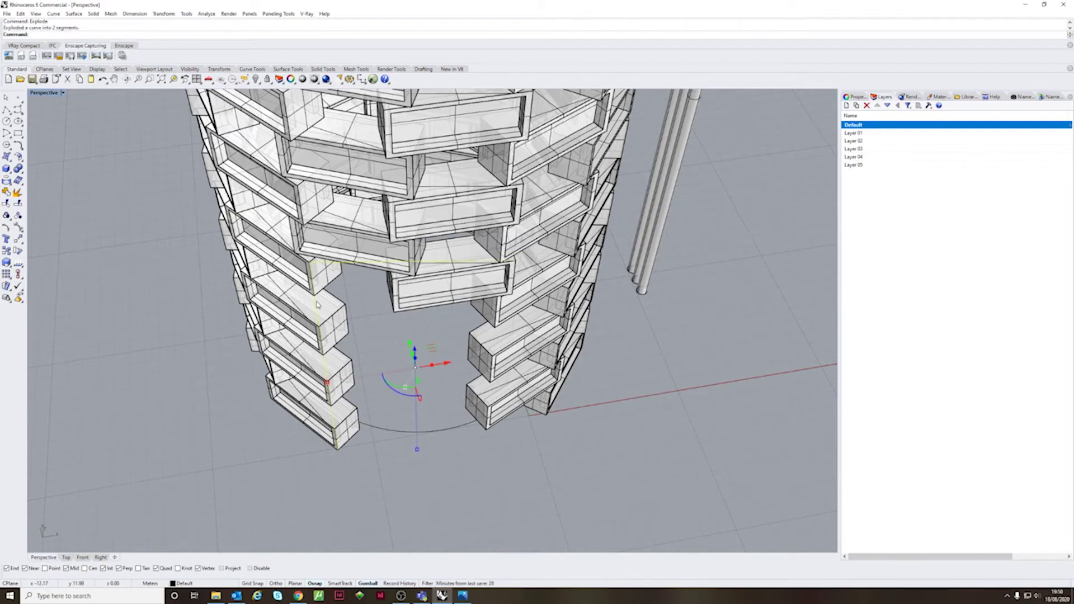
Complete the doorway outline with a matching right leg and join the three segments into one open curve.
{"action": "left_click", "coordinate": [510, 273]}
{"action": "left_click", "coordinate": [459, 262], "text": "shift"}
{"action": "left_click", "coordinate": [320, 311], "text": "shift"}
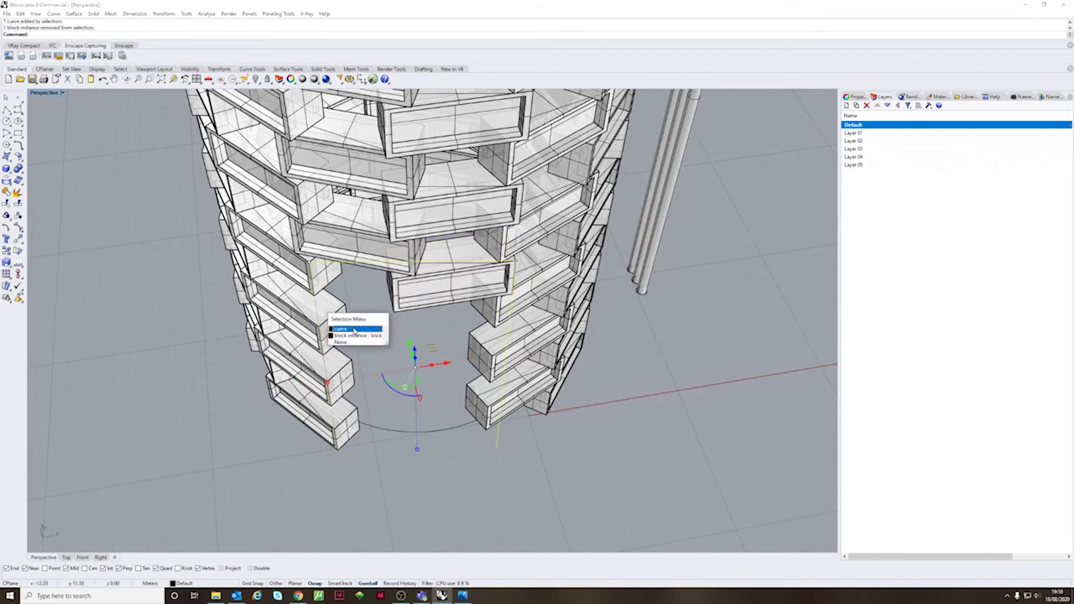
{"action": "left_click", "coordinate": [349, 330]}
{"action": "key", "text": "ctrl+j"}
Offset the doorway outline inward with flat caps to make one closed frame curve.
{"action": "right_click_drag", "start_coordinate": [465, 448], "coordinate": [500, 433]}
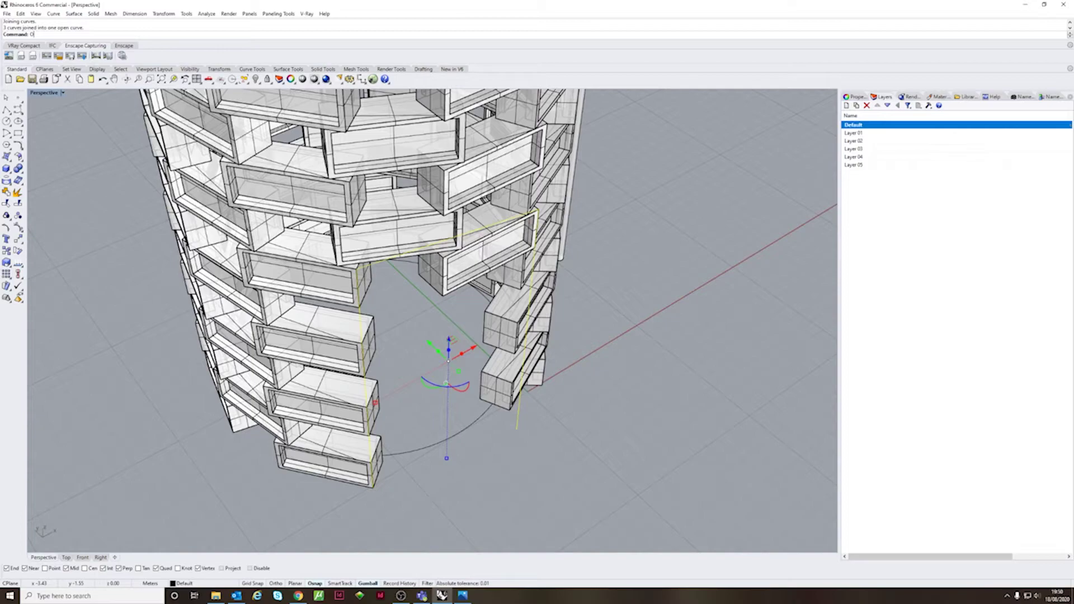
{"action": "type", "text": "offset"}
{"action": "key", "text": "Return"}
{"action": "scroll", "coordinate": [517, 464], "scroll_direction": "up", "scroll_amount": 5}
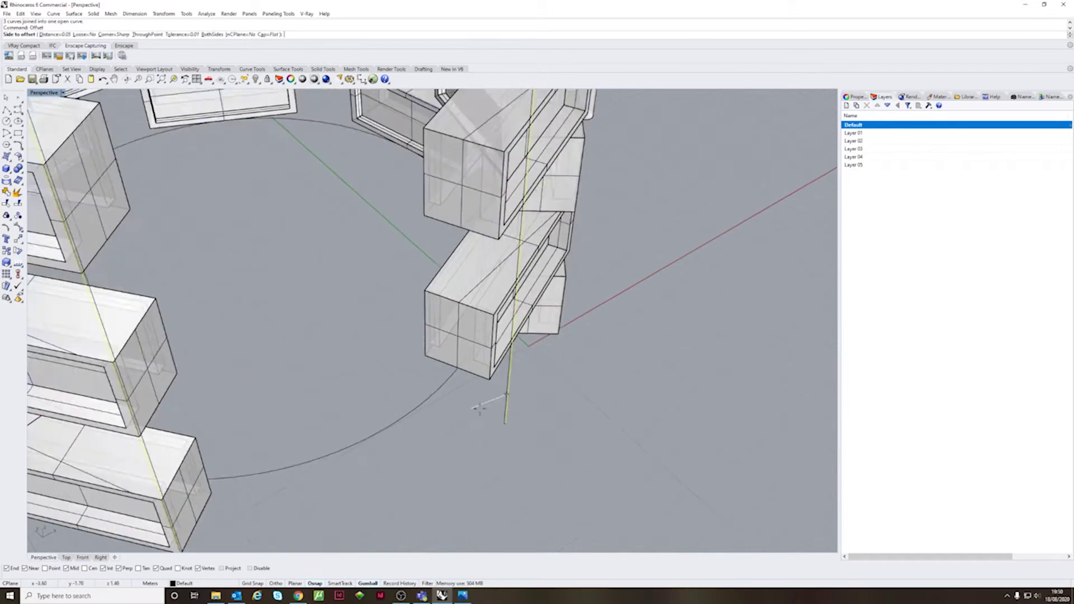
{"action": "left_click", "coordinate": [454, 442]}
{"action": "scroll", "coordinate": [454, 443], "scroll_direction": "down", "scroll_amount": 6}
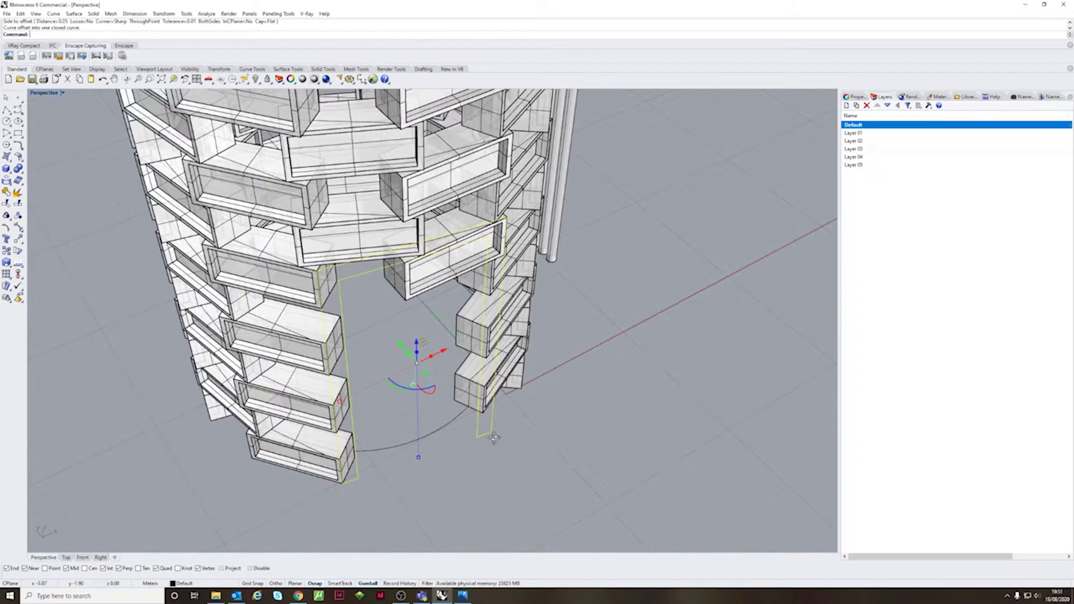
{"action": "right_click_drag", "start_coordinate": [475, 439], "coordinate": [411, 456]}
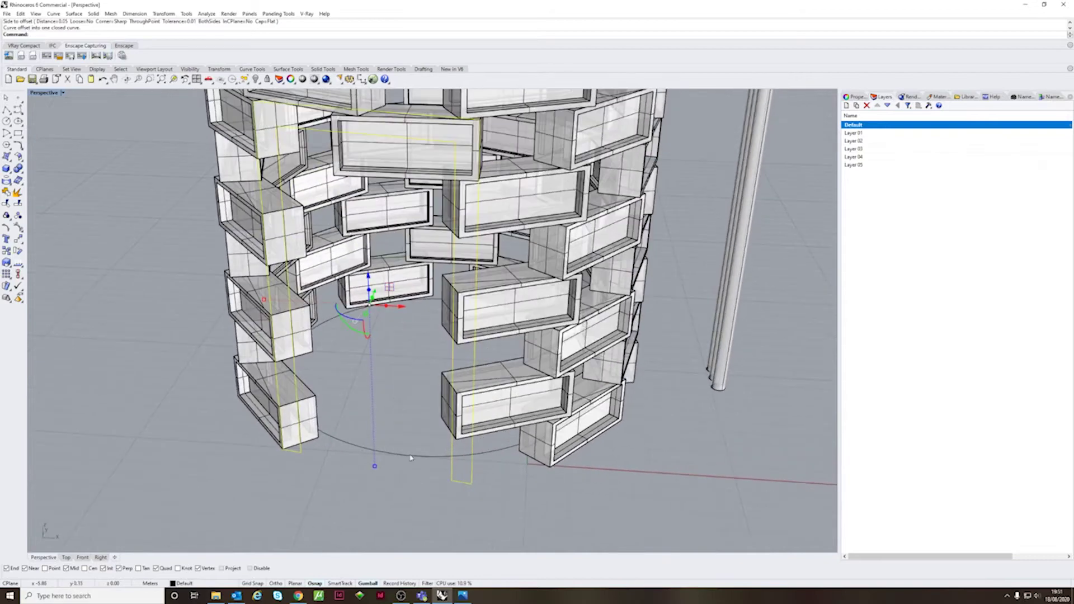
{"action": "left_click", "coordinate": [431, 481]}
{"action": "scroll", "coordinate": [431, 481], "scroll_direction": "down", "scroll_amount": 5}
{"action": "scroll", "coordinate": [432, 482], "scroll_direction": "up", "scroll_amount": 7}
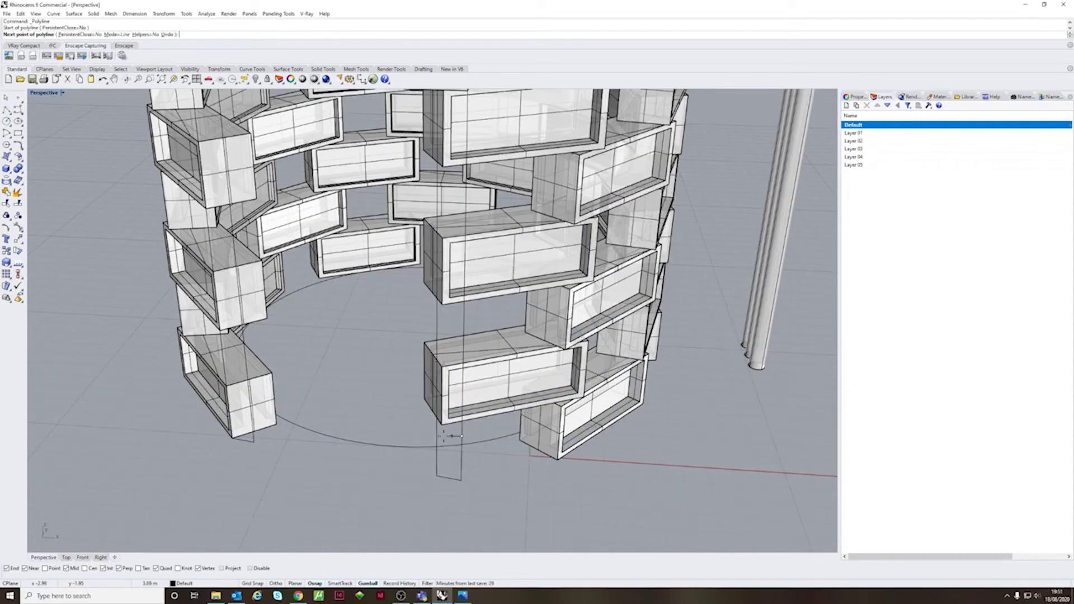
{"action": "right_click_drag", "start_coordinate": [457, 442], "coordinate": [394, 463]}
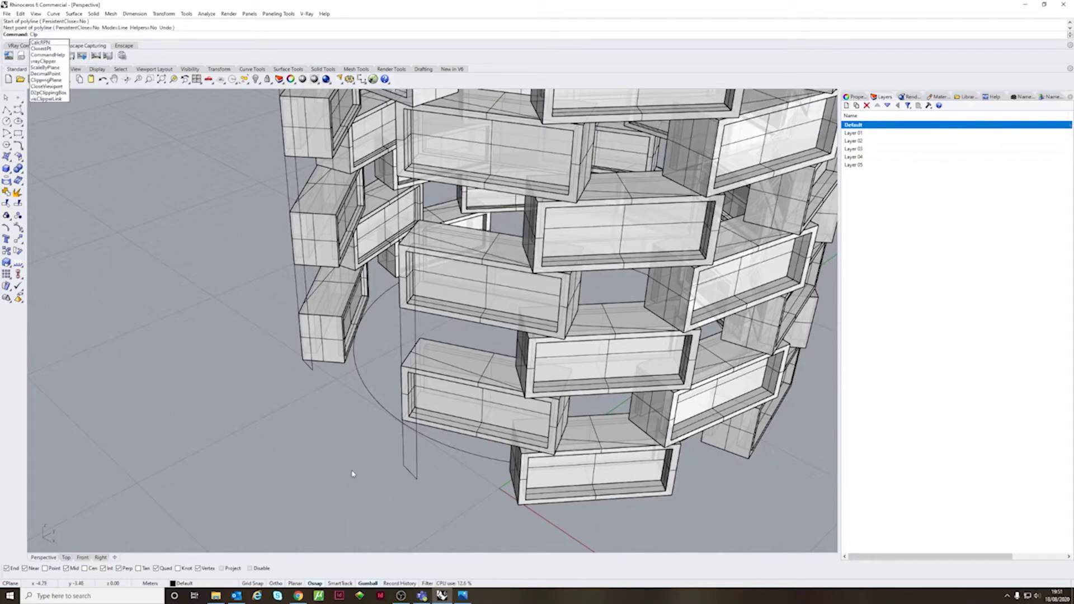
Orient the construction plane perpendicular to the doorway frame curve with CPlane's Curve option, placing the origin at the foot of the frame.
{"action": "type", "text": "lane"}
{"action": "key", "text": "Return"}
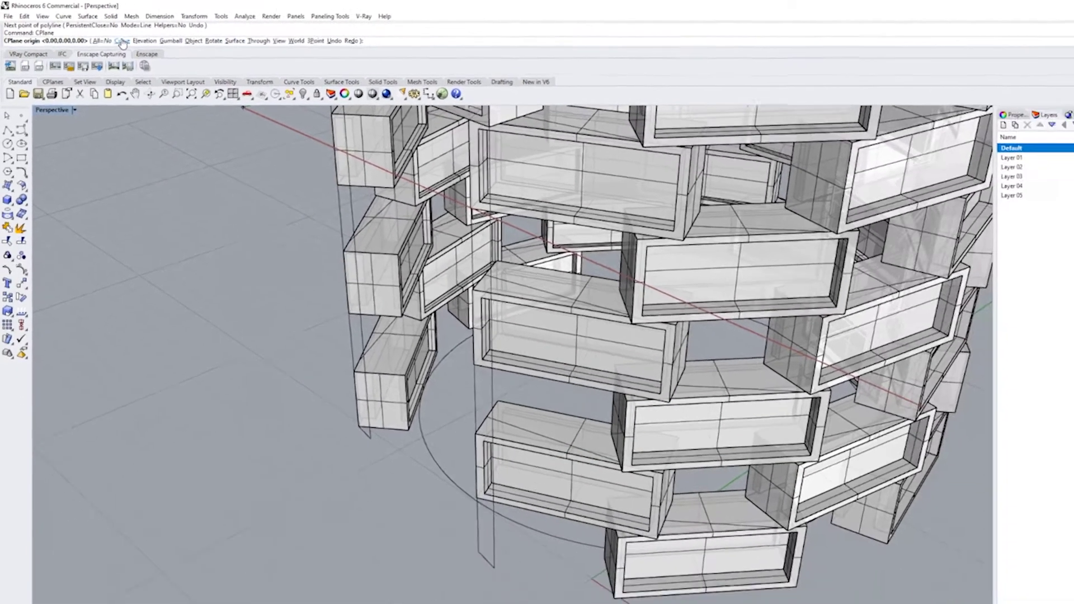
{"action": "left_click", "coordinate": [154, 52]}
{"action": "left_click", "coordinate": [414, 477]}
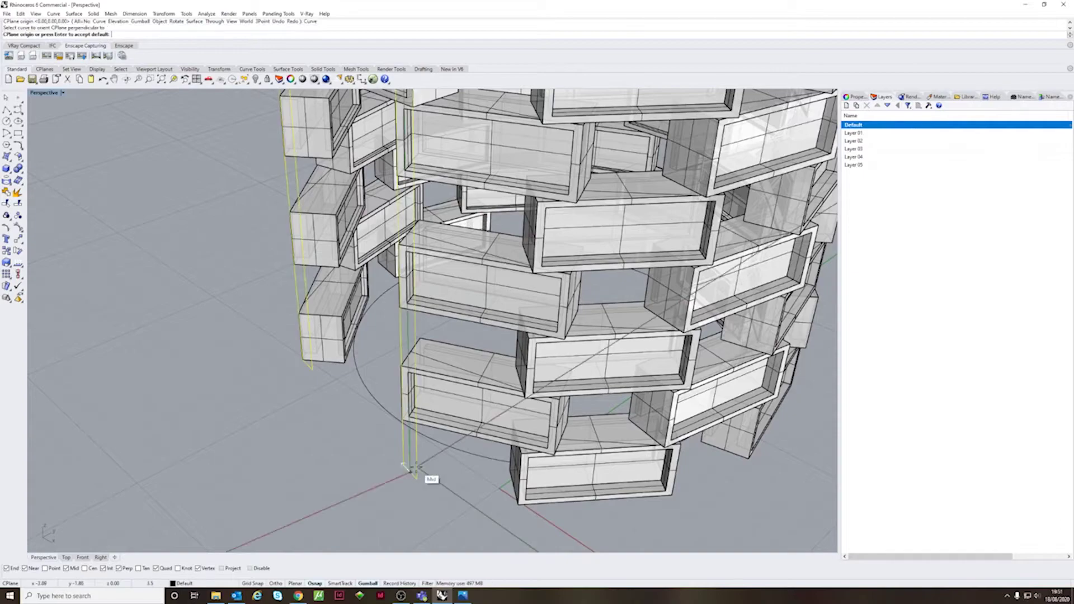
{"action": "left_click", "coordinate": [415, 475]}
{"action": "right_click_drag", "start_coordinate": [417, 476], "coordinate": [156, 111]}
{"action": "key", "text": "Return"}
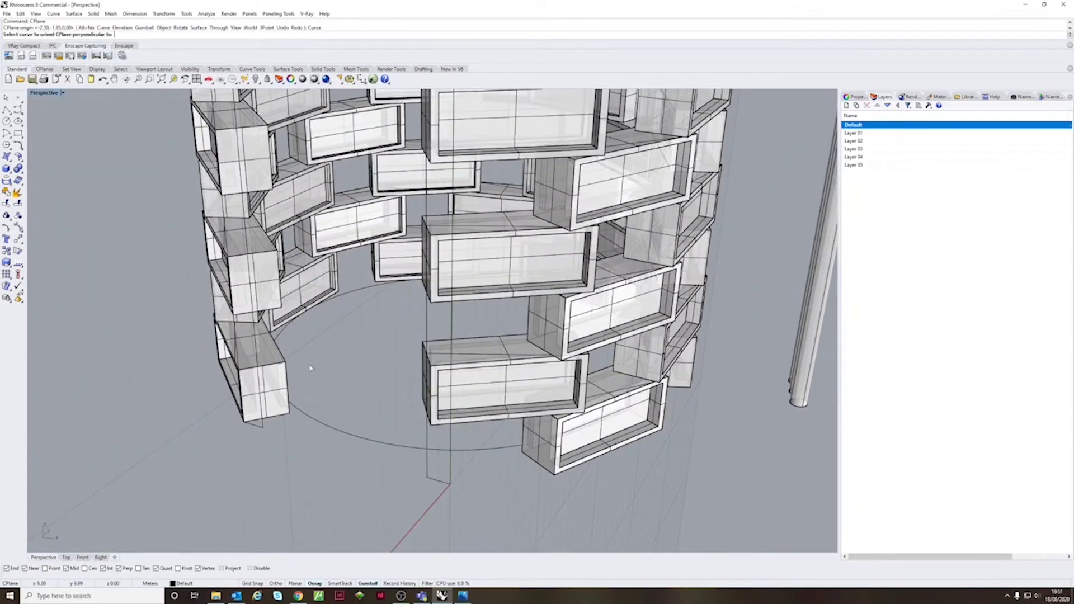
{"action": "left_click", "coordinate": [451, 482]}
{"action": "left_click", "coordinate": [450, 482]}
Draw a stepped profile polyline from the foot of the doorway frame outward, up and back to the frame.
{"action": "right_click_drag", "start_coordinate": [452, 482], "coordinate": [540, 468]}
{"action": "left_click", "coordinate": [7, 111]}
{"action": "scroll", "coordinate": [536, 461], "scroll_direction": "up", "scroll_amount": 6}
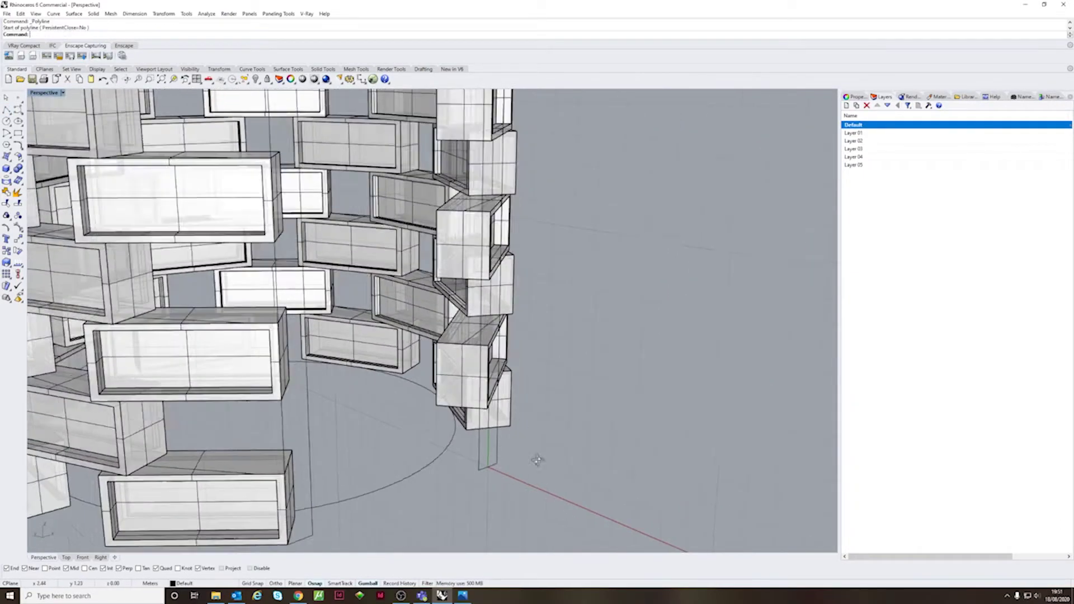
{"action": "left_click", "coordinate": [446, 445]}
{"action": "left_click", "coordinate": [522, 470], "text": "shift"}
{"action": "left_click", "coordinate": [524, 405], "text": "shift"}
{"action": "left_click", "coordinate": [591, 425], "text": "shift"}
{"action": "left_click", "coordinate": [598, 332], "text": "shift"}
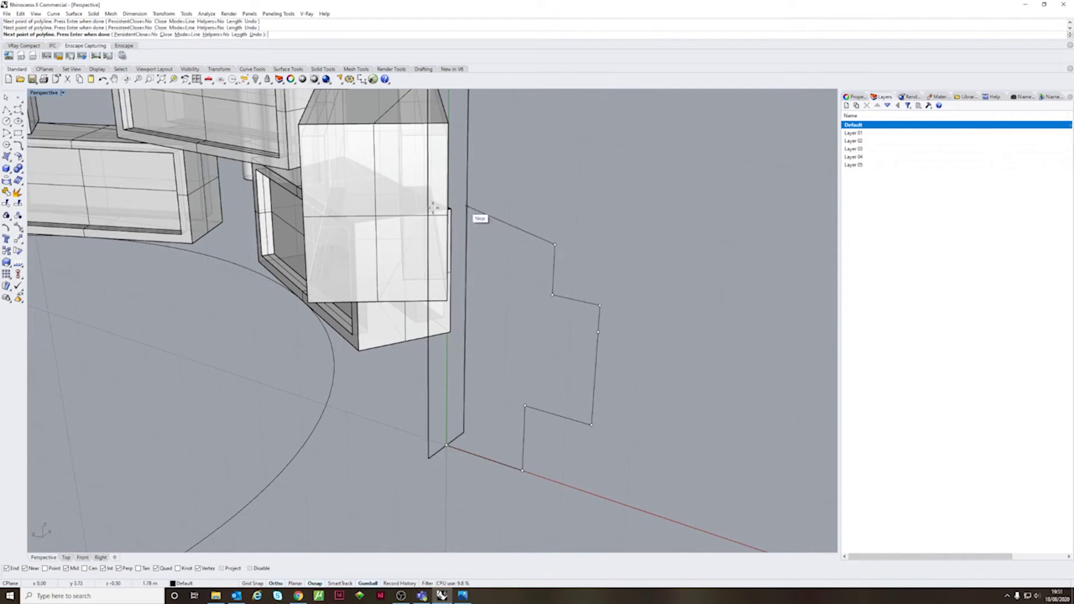
{"action": "key", "text": "Return"}
Draw a vertical line from the construction plane origin up to the profile's upper edge.
{"action": "right_click_drag", "start_coordinate": [236, 204], "coordinate": [463, 360]}
{"action": "left_click", "coordinate": [456, 361]}
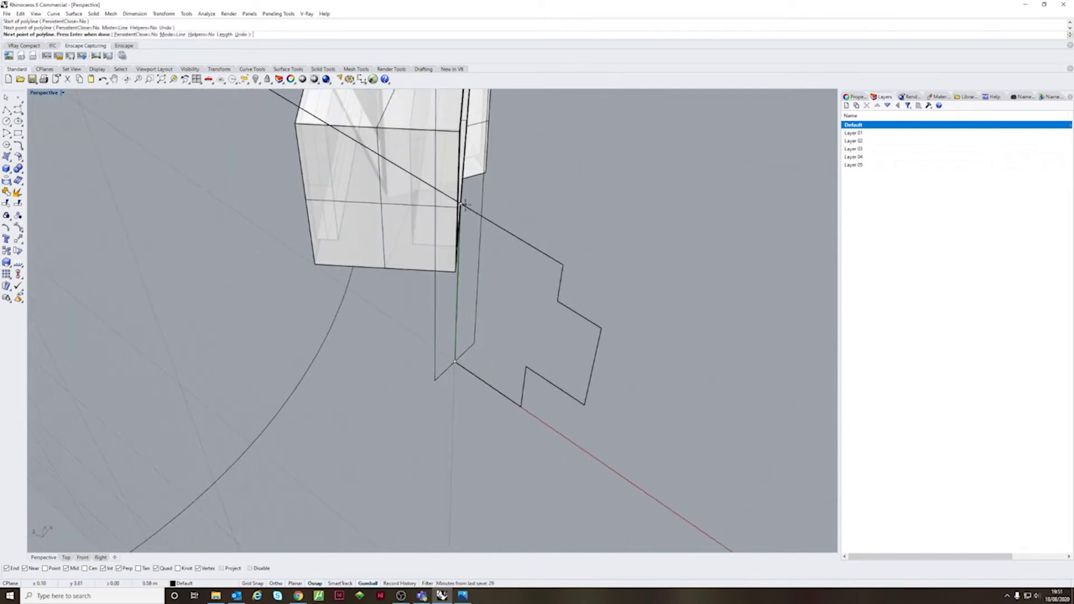
{"action": "right_click_drag", "start_coordinate": [463, 280], "coordinate": [490, 305]}
{"action": "left_click", "coordinate": [451, 202]}
{"action": "key", "text": "Return"}
Draw a short line across the frame's base and move it up to the height of the profile's upper edge.
{"action": "left_click", "coordinate": [472, 470]}
{"action": "left_click", "coordinate": [493, 501]}
{"action": "left_click", "coordinate": [20, 241]}
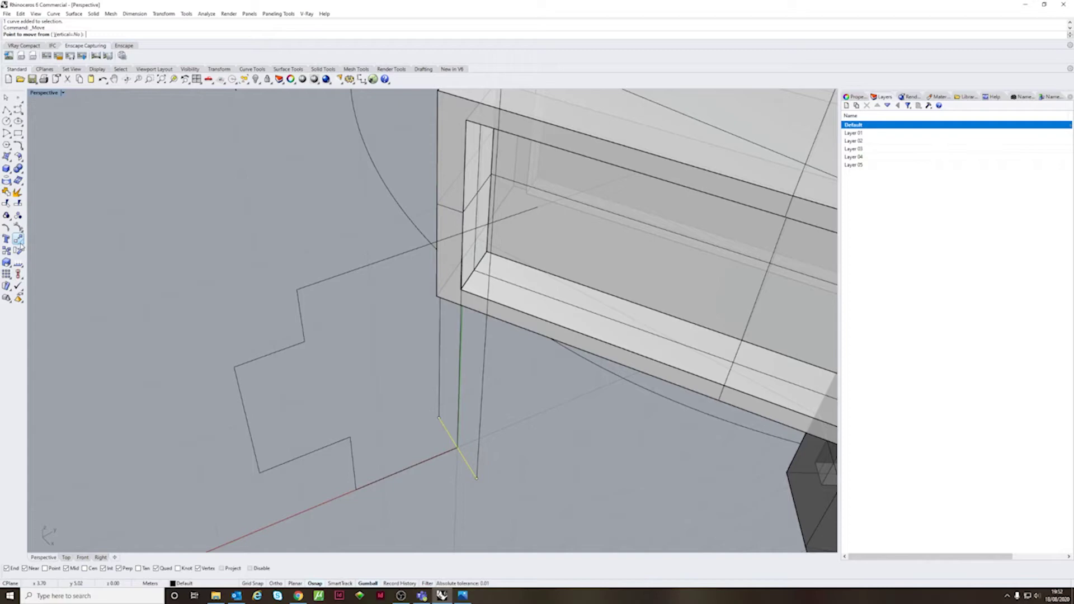
{"action": "left_click", "coordinate": [462, 231]}
{"action": "right_click_drag", "start_coordinate": [462, 231], "coordinate": [416, 234]}
{"action": "left_click", "coordinate": [19, 239]}
{"action": "left_click", "coordinate": [426, 200]}
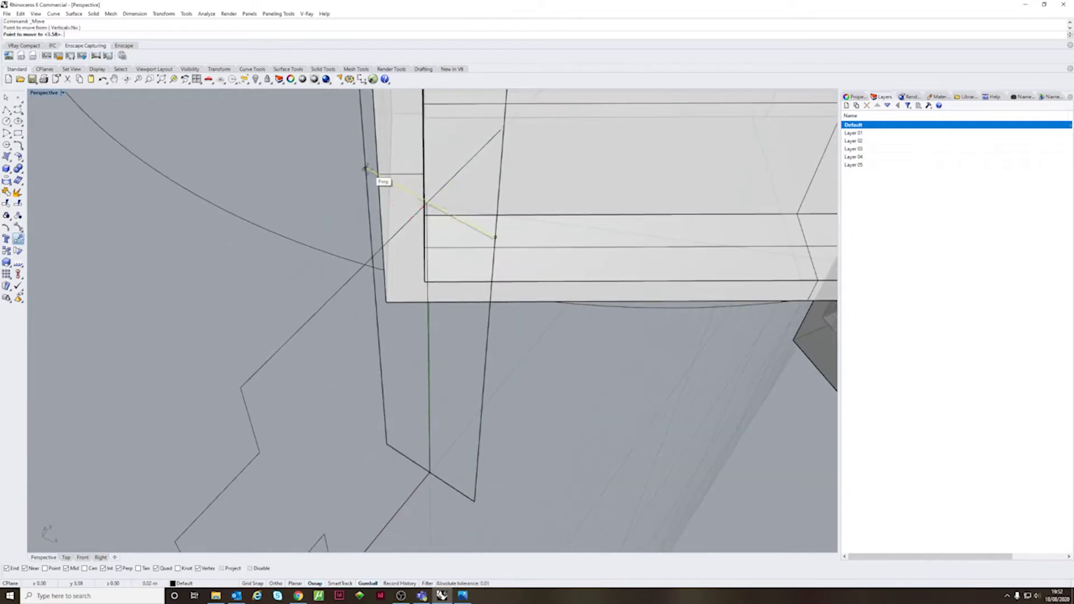
{"action": "left_click", "coordinate": [365, 168]}
Trace a new polyline from the frame at the profile's upper edge through the corners of the stepped profile to its foot.
{"action": "right_click_drag", "start_coordinate": [365, 169], "coordinate": [475, 223]}
{"action": "left_click", "coordinate": [6, 110]}
{"action": "scroll", "coordinate": [365, 249], "scroll_direction": "up", "scroll_amount": 8}
{"action": "left_click", "coordinate": [360, 230]}
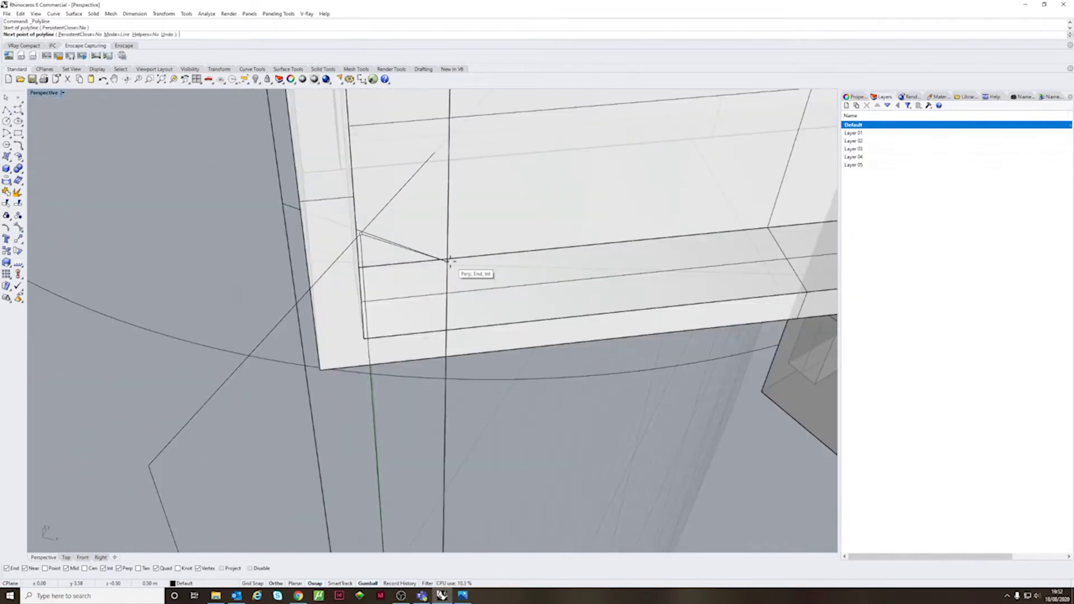
{"action": "scroll", "coordinate": [367, 265], "scroll_direction": "down", "scroll_amount": 10}
{"action": "left_click", "coordinate": [317, 312]}
{"action": "left_click", "coordinate": [320, 339]}
{"action": "left_click", "coordinate": [298, 364]}
{"action": "left_click", "coordinate": [307, 428]}
{"action": "left_click", "coordinate": [336, 391]}
{"action": "left_click", "coordinate": [340, 425]}
Run SelDup to check for duplicate curves around the stepped profile.
{"action": "left_click", "coordinate": [346, 281]}
{"action": "right_click_drag", "start_coordinate": [358, 302], "coordinate": [263, 292]}
{"action": "type", "text": "SelDup"}
{"action": "key", "text": "Return"}
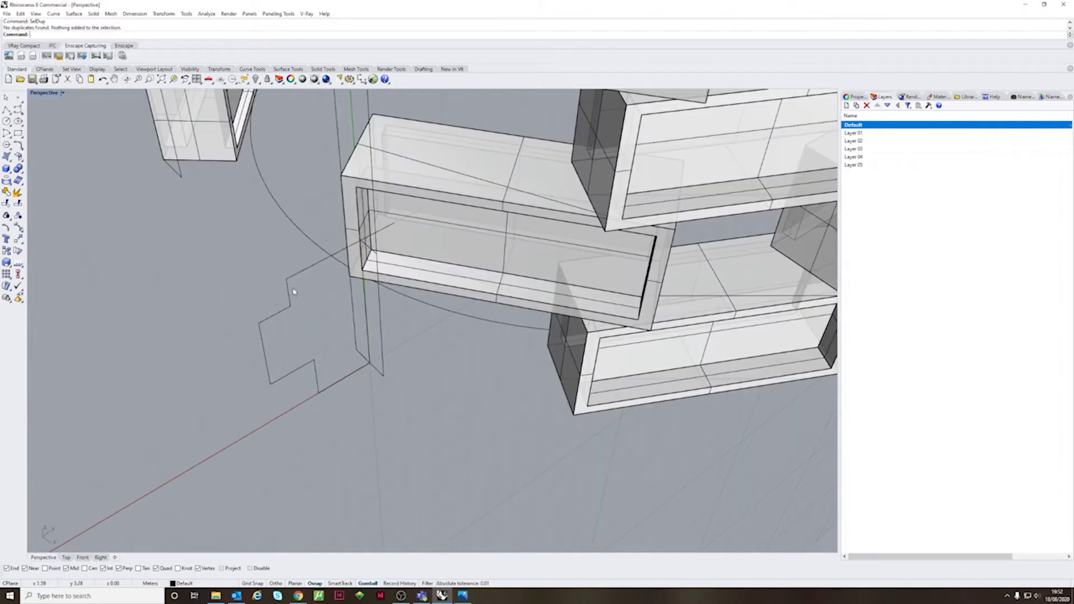
Revolve the stepped profile about its vertical inner edge into a half-round column base and delete the profile curve.
{"action": "left_click", "coordinate": [294, 291]}
{"action": "left_click", "coordinate": [322, 311]}
{"action": "left_click", "coordinate": [288, 68]}
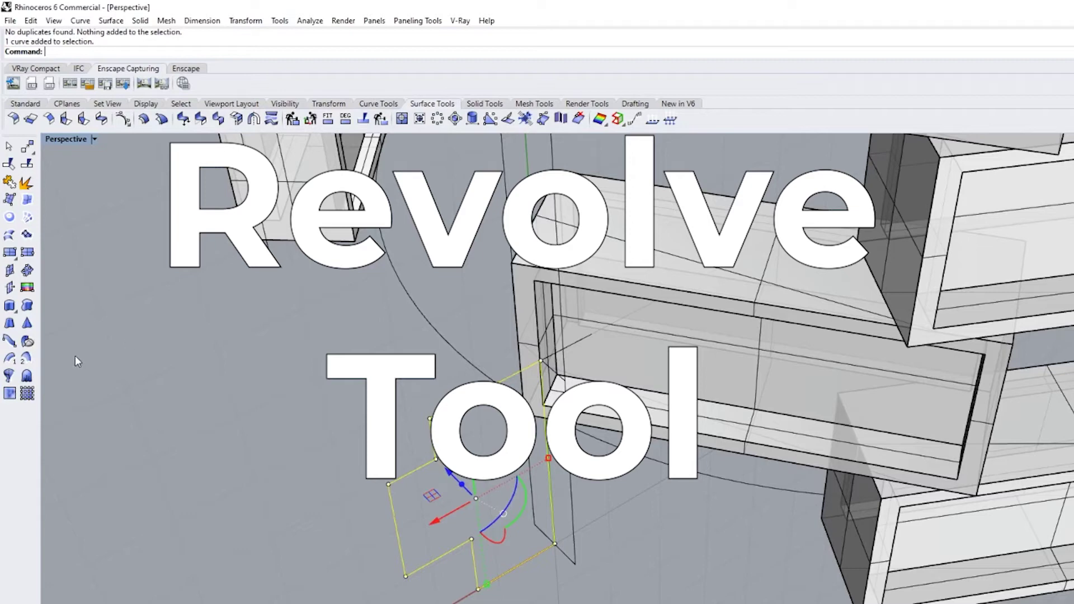
{"action": "left_click", "coordinate": [10, 376]}
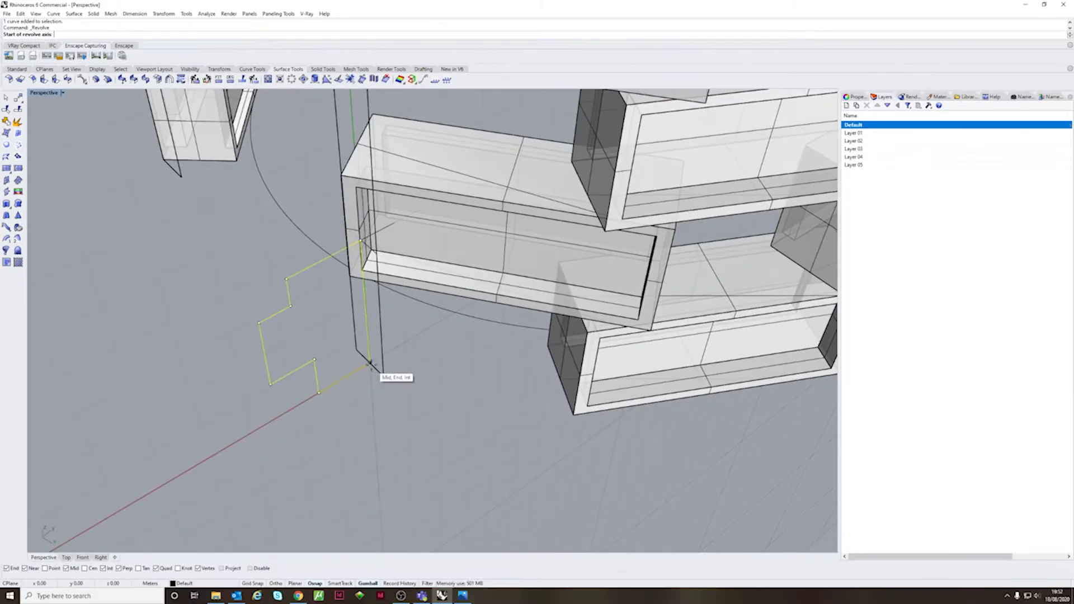
{"action": "left_click", "coordinate": [554, 544]}
{"action": "left_click", "coordinate": [367, 336]}
{"action": "left_click", "coordinate": [331, 384]}
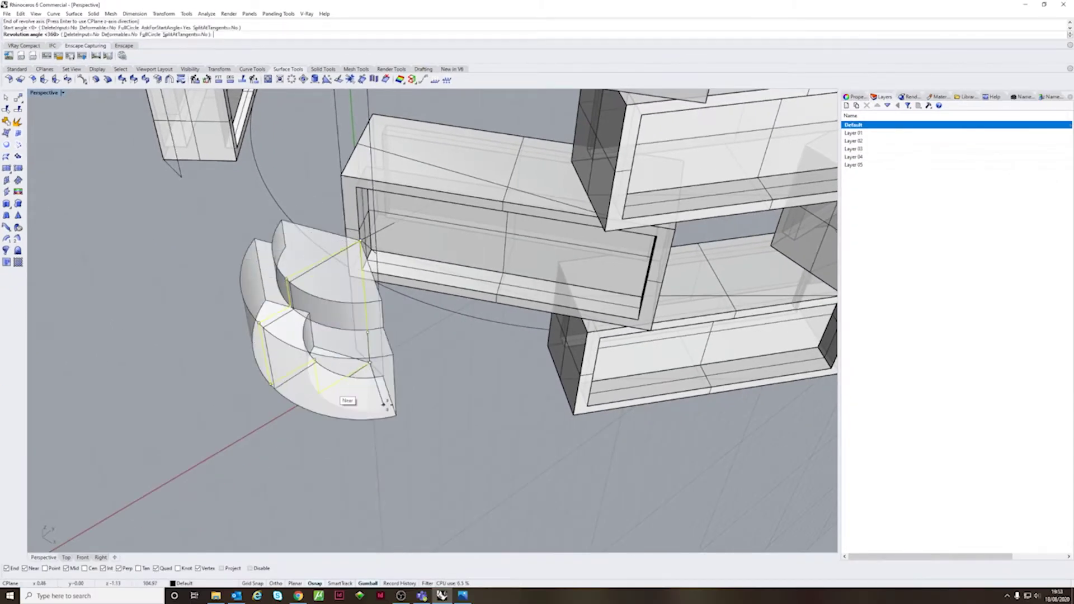
{"action": "left_click", "coordinate": [412, 422]}
{"action": "right_click_drag", "start_coordinate": [411, 422], "coordinate": [476, 408]}
{"action": "key", "text": "Delete"}
Select the revolved base and draw a line across the doorway threshold between the frame's two feet.
{"action": "scroll", "coordinate": [518, 395], "scroll_direction": "down", "scroll_amount": 10}
{"action": "left_click", "coordinate": [477, 407]}
{"action": "scroll", "coordinate": [474, 407], "scroll_direction": "up", "scroll_amount": 3}
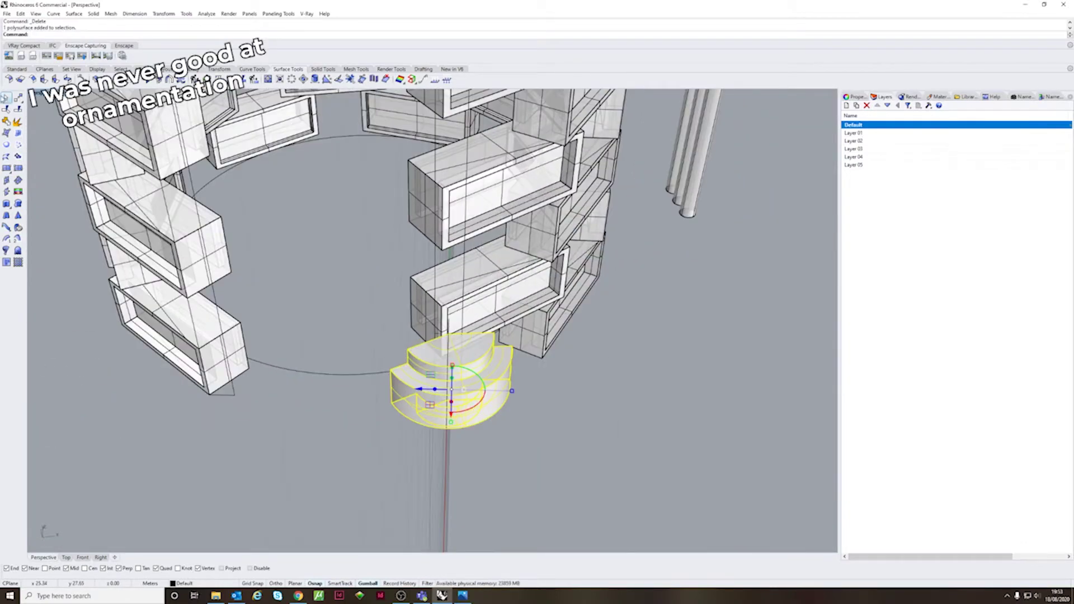
{"action": "left_click", "coordinate": [17, 69]}
{"action": "left_click", "coordinate": [6, 111]}
{"action": "left_click", "coordinate": [234, 395]}
{"action": "left_click", "coordinate": [437, 401]}
{"action": "key", "text": "Return"}
{"action": "left_click", "coordinate": [207, 70]}
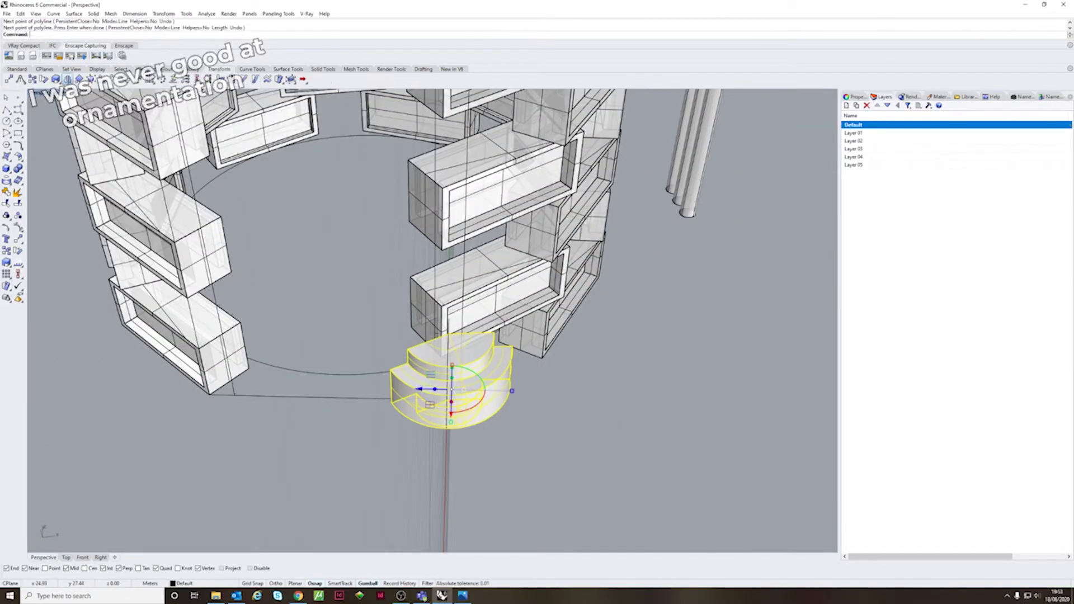
{"action": "left_click", "coordinate": [67, 80]}
{"action": "left_click", "coordinate": [336, 398]}
{"action": "key", "text": "Escape"}
Mirror the column base to the doorway's other foot with a 3-point mirror plane through the threshold line's midpoint.
{"action": "right_click", "coordinate": [67, 80]}
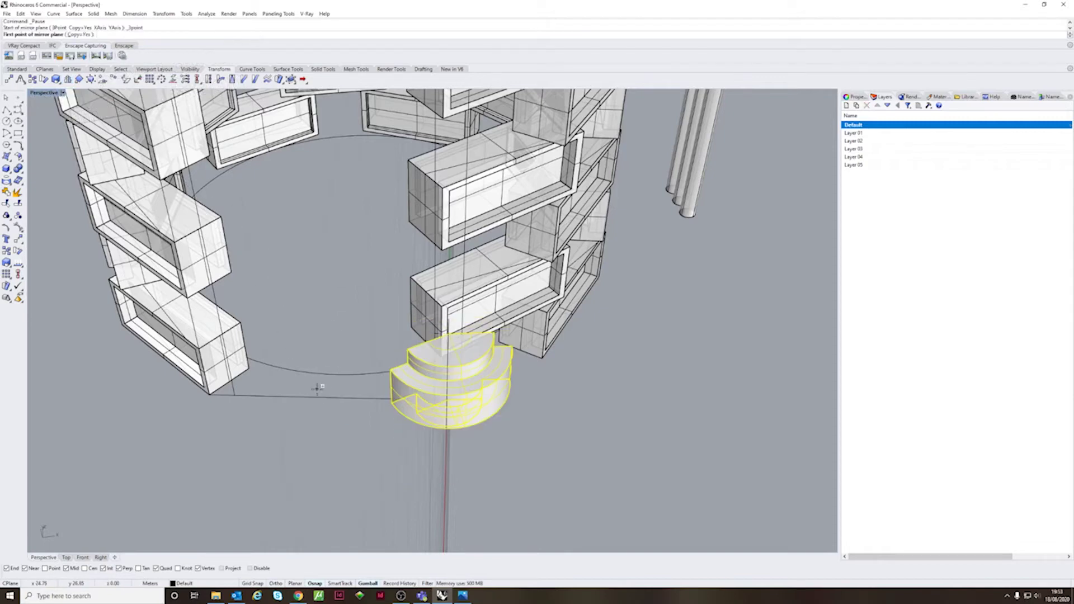
{"action": "left_click", "coordinate": [343, 299]}
{"action": "left_click", "coordinate": [326, 406]}
{"action": "left_click", "coordinate": [326, 408]}
{"action": "right_click_drag", "start_coordinate": [326, 407], "coordinate": [346, 388]}
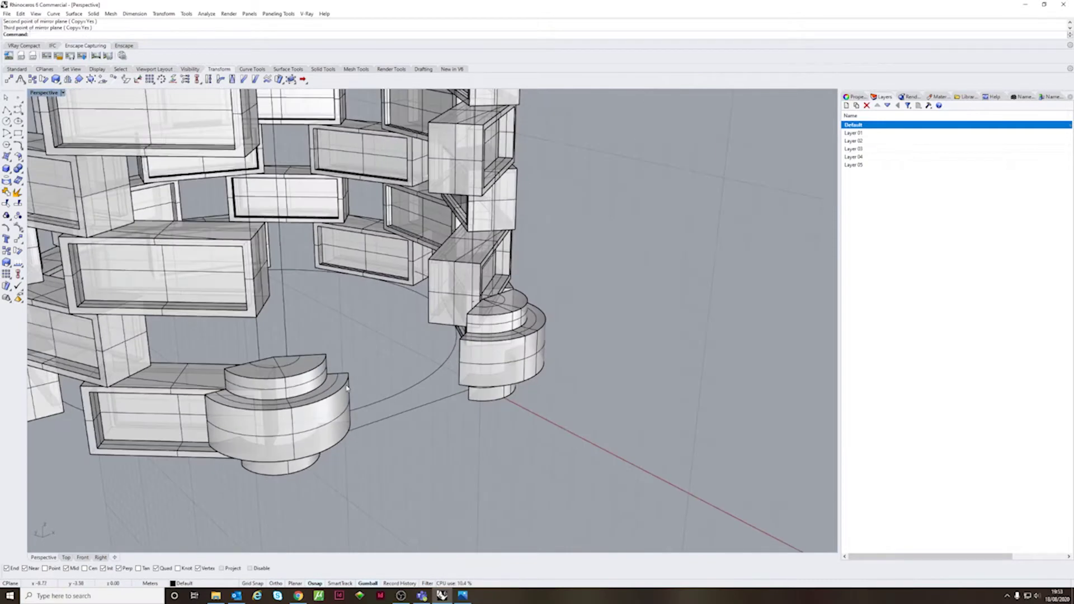
Isolate the door frame curve, fill it with a planar surface and delete the curve.
{"action": "left_click", "coordinate": [285, 336]}
{"action": "scroll", "coordinate": [345, 335], "scroll_direction": "down", "scroll_amount": 3}
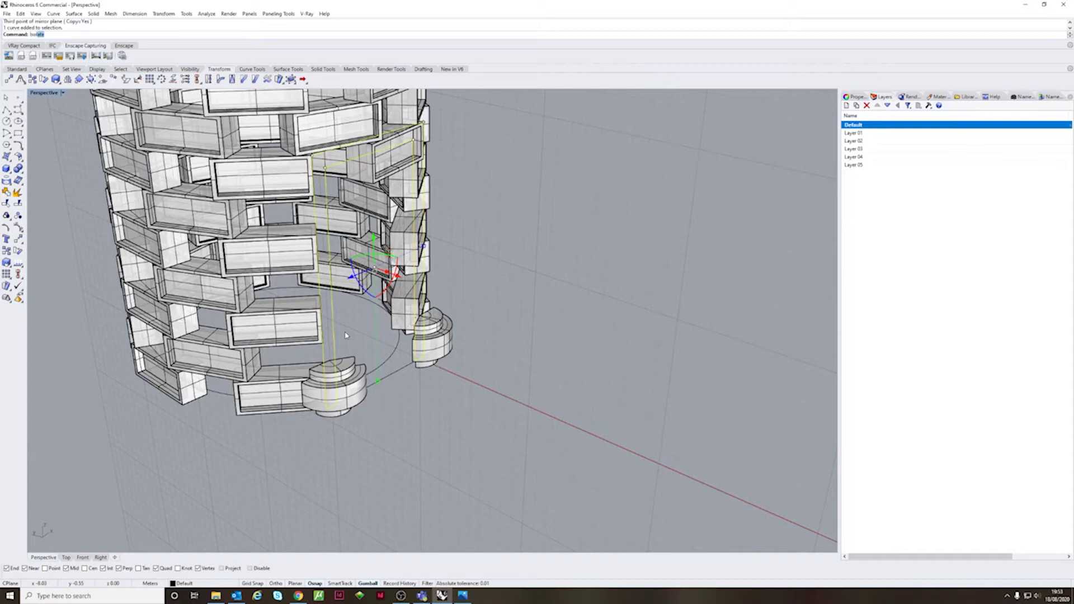
{"action": "key", "text": "Return"}
{"action": "left_click", "coordinate": [10, 159]}
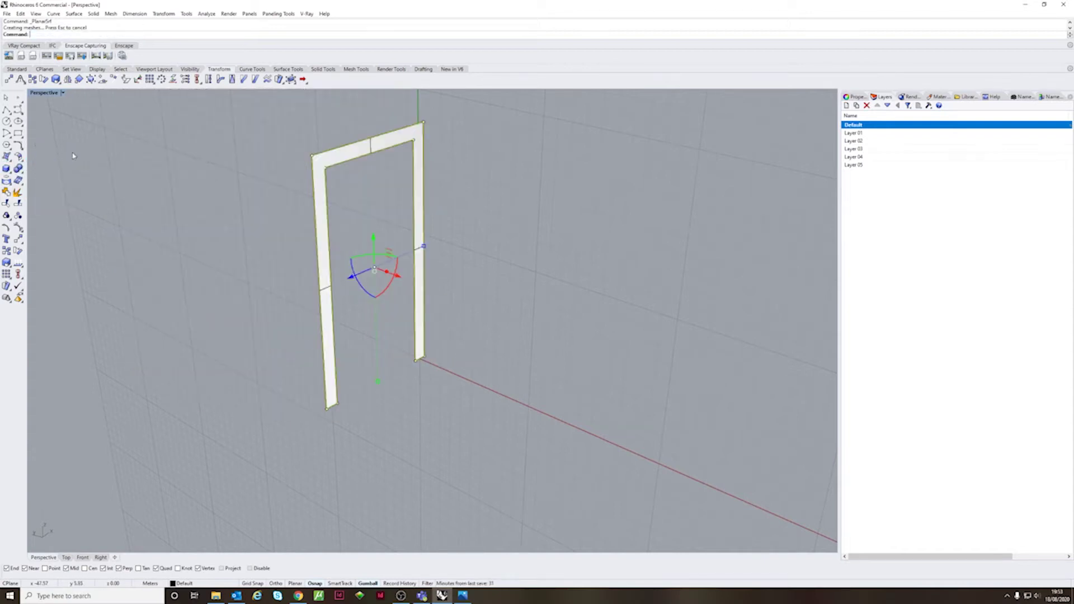
{"action": "key", "text": "Delete"}
Extrude the door frame surface outward into a solid and delete the original surface.
{"action": "left_click", "coordinate": [391, 141]}
{"action": "left_click", "coordinate": [98, 14]}
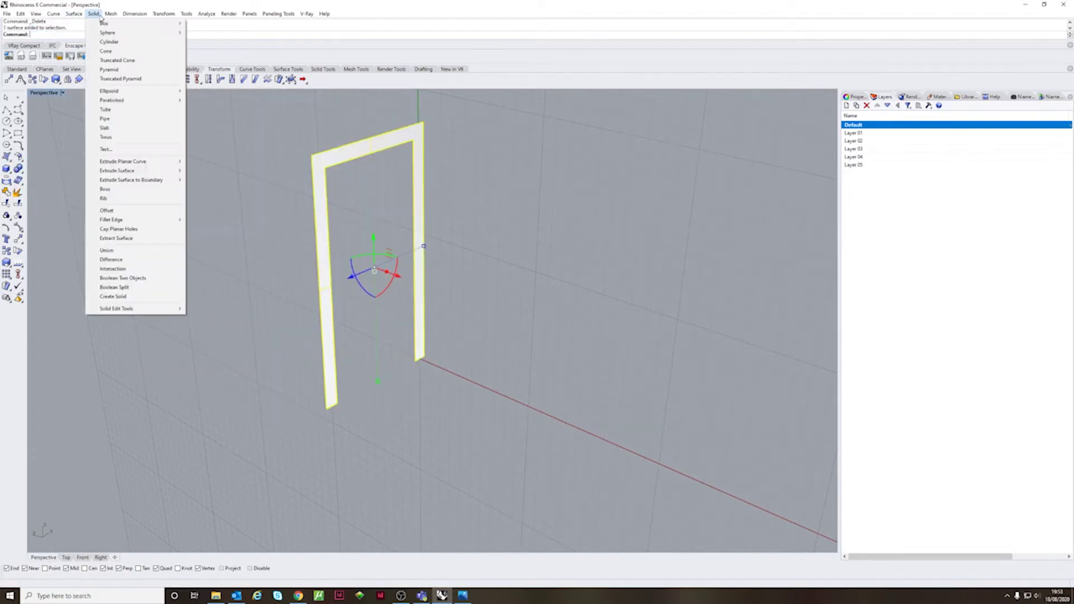
{"action": "left_click", "coordinate": [206, 171]}
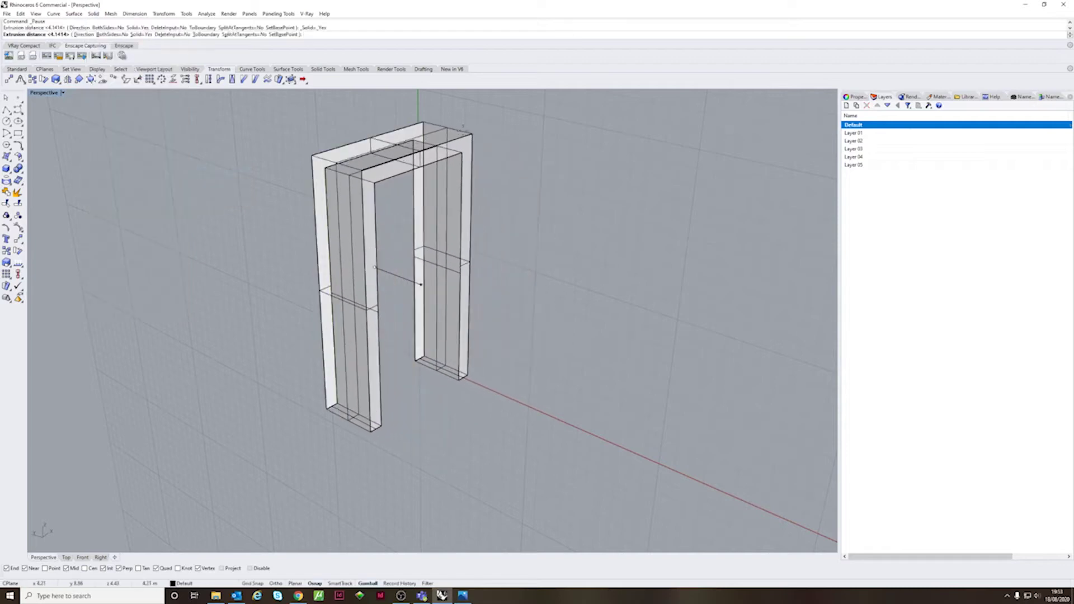
{"action": "left_click", "coordinate": [479, 154]}
{"action": "key", "text": "Delete"}
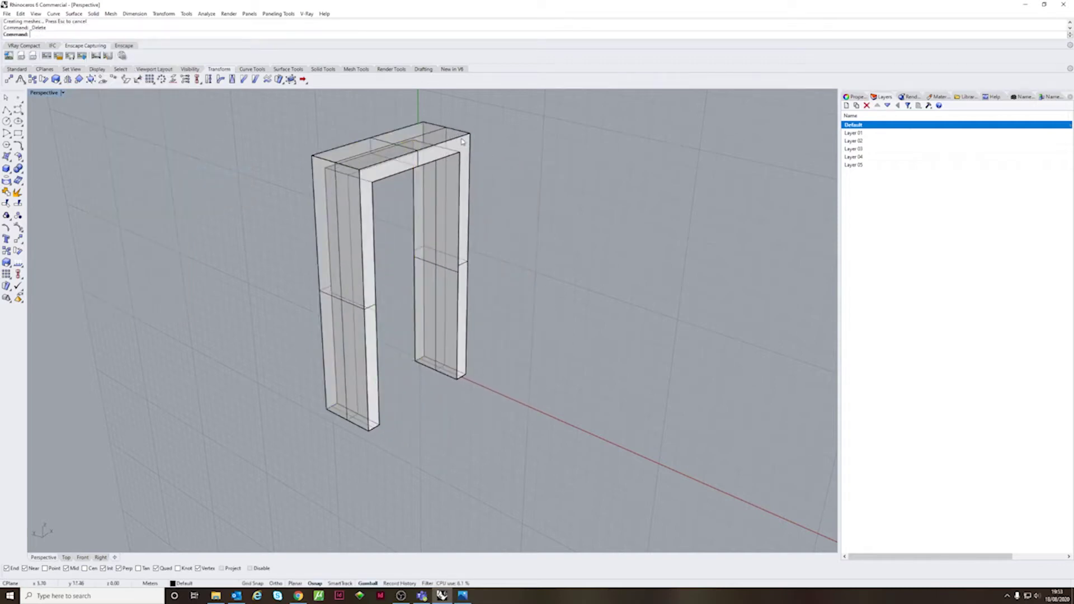
Turn on the frame's solid points, move the front corner points outward, and undo the move.
{"action": "left_click", "coordinate": [462, 142]}
{"action": "scroll", "coordinate": [462, 142], "scroll_direction": "up", "scroll_amount": 4}
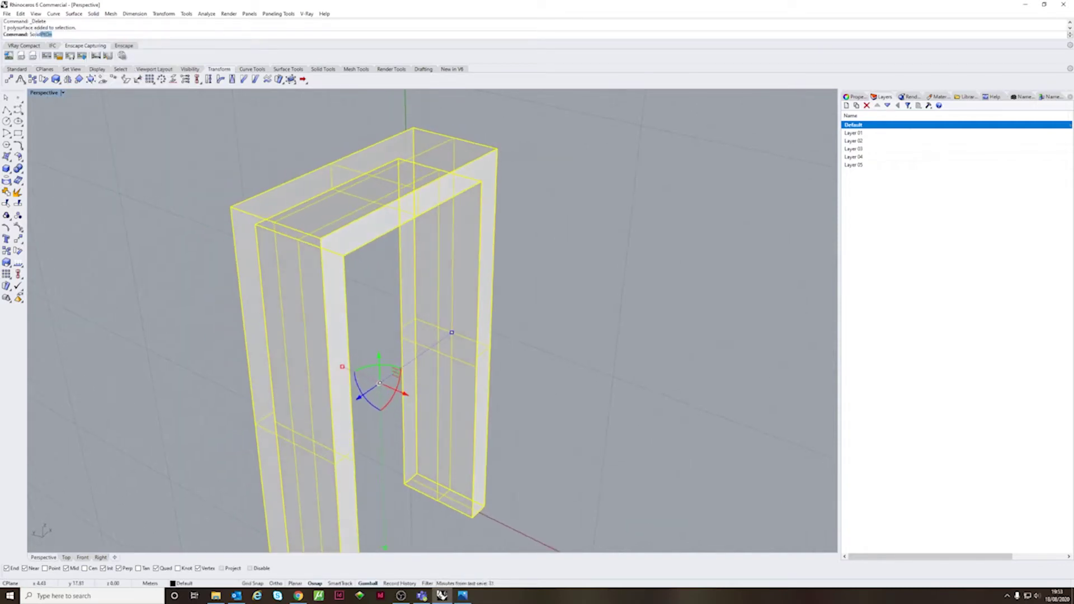
{"action": "type", "text": "Soli"}
{"action": "key", "text": "Return"}
{"action": "right_click_drag", "start_coordinate": [539, 424], "coordinate": [586, 307], "text": "shift"}
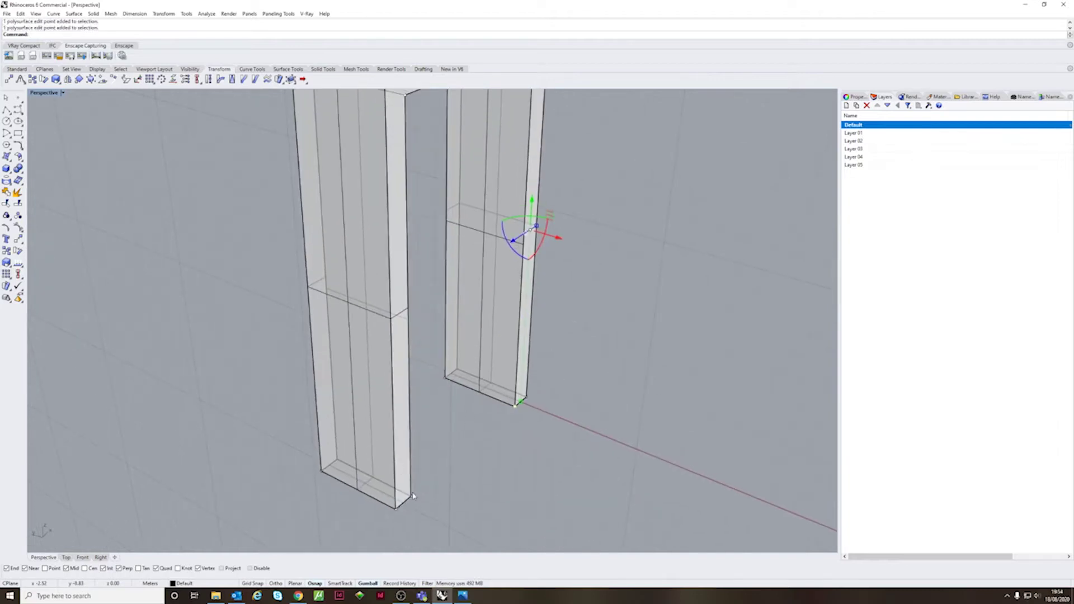
{"action": "left_click", "coordinate": [413, 495], "text": "shift"}
{"action": "left_click", "coordinate": [400, 507], "text": "shift"}
{"action": "left_click", "coordinate": [448, 532]}
{"action": "scroll", "coordinate": [447, 534], "scroll_direction": "down", "scroll_amount": 2}
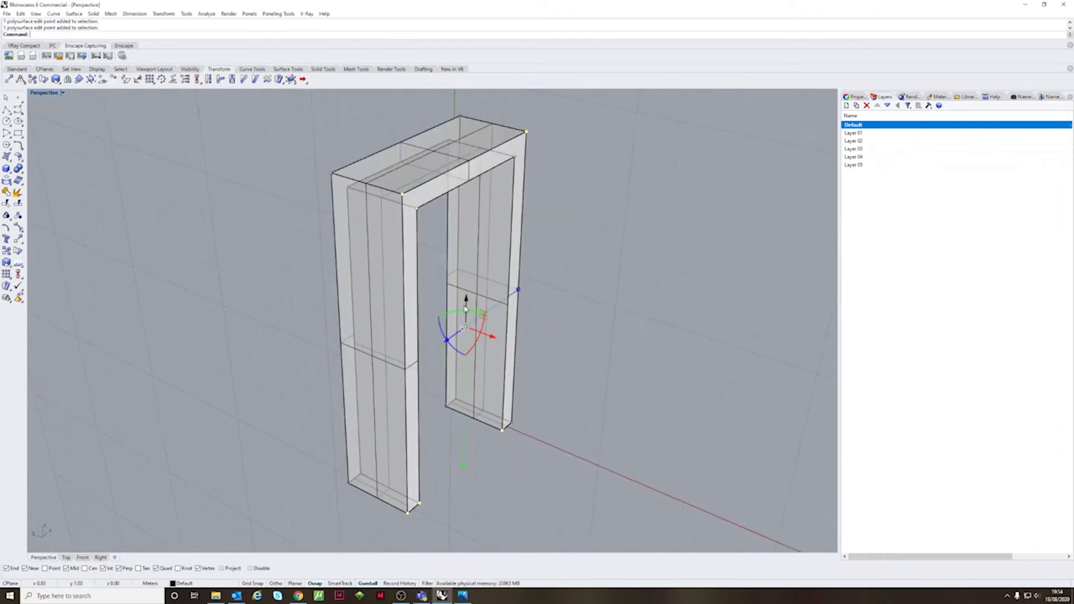
{"action": "left_click_drag", "start_coordinate": [490, 336], "coordinate": [569, 364]}
{"action": "right_click_drag", "start_coordinate": [607, 376], "coordinate": [563, 308]}
{"action": "key", "text": "ctrl+z"}
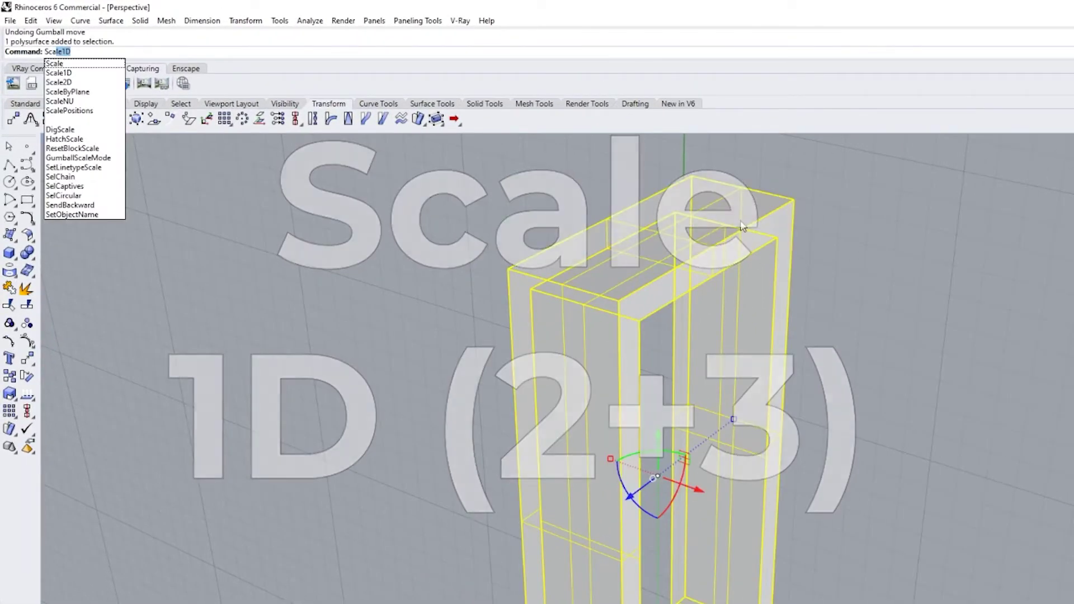
Scale the door frame to 0.5 of its depth from its back face with Scale1D.
{"action": "key", "text": "Return"}
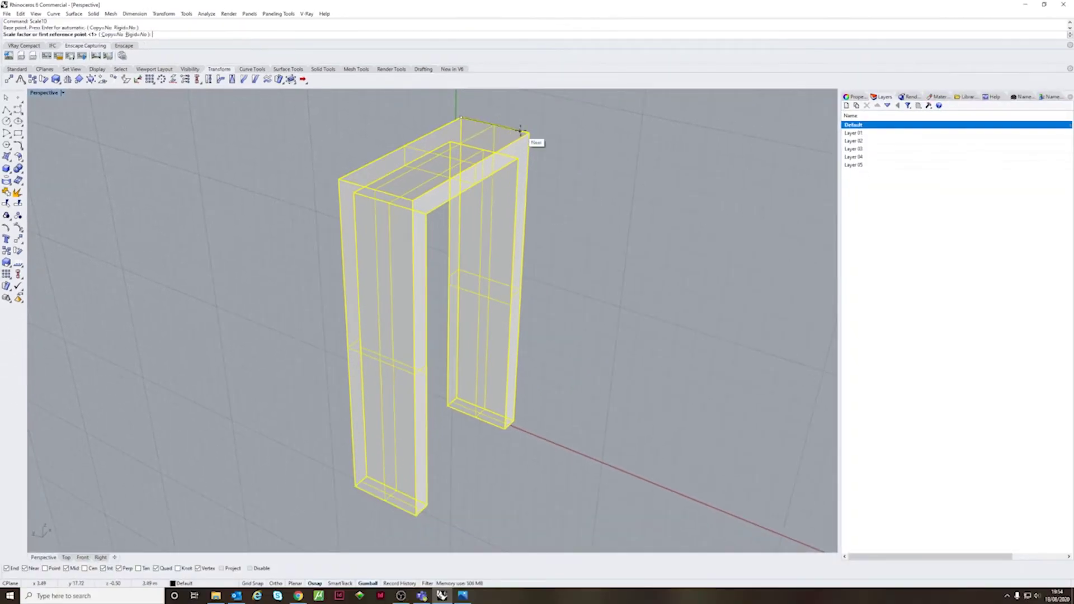
{"action": "left_click", "coordinate": [529, 133]}
{"action": "left_click", "coordinate": [494, 126]}
{"action": "left_click", "coordinate": [570, 156]}
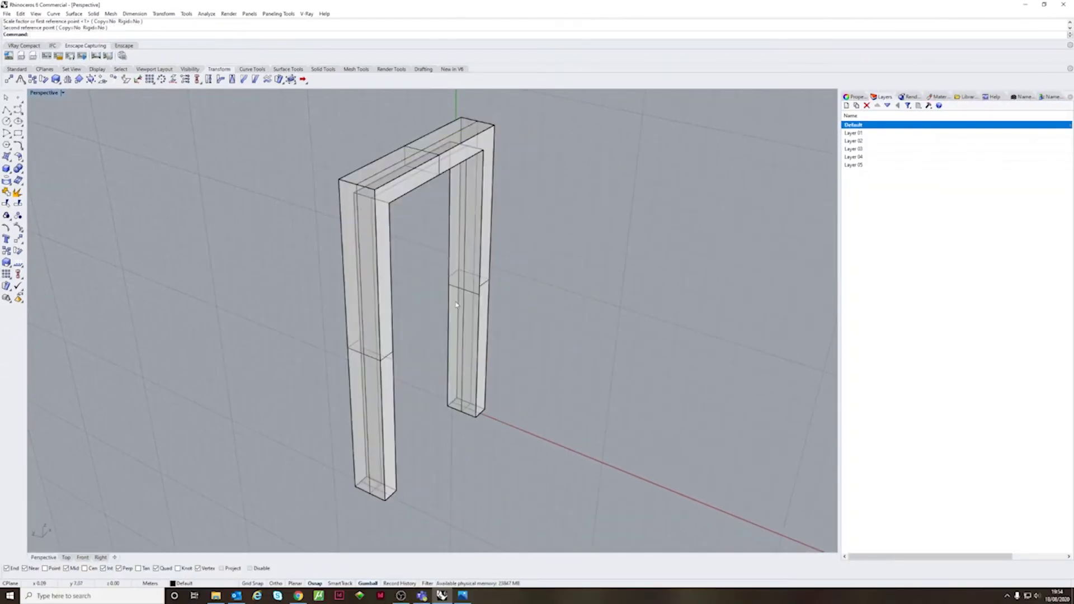
Try to scale the door frame along its width with Scale1D, using the bottom corners of its feet as reference.
{"action": "left_click", "coordinate": [456, 304]}
{"action": "key", "text": "Up"}
{"action": "left_click", "coordinate": [472, 417]}
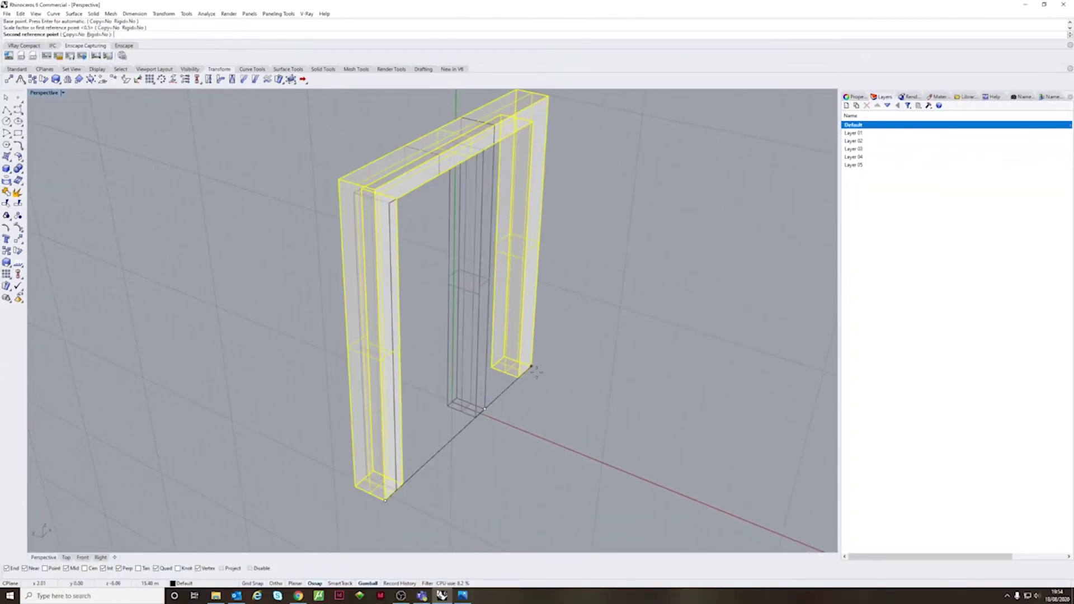
{"action": "type", "text": "10"}
{"action": "key", "text": "Return"}
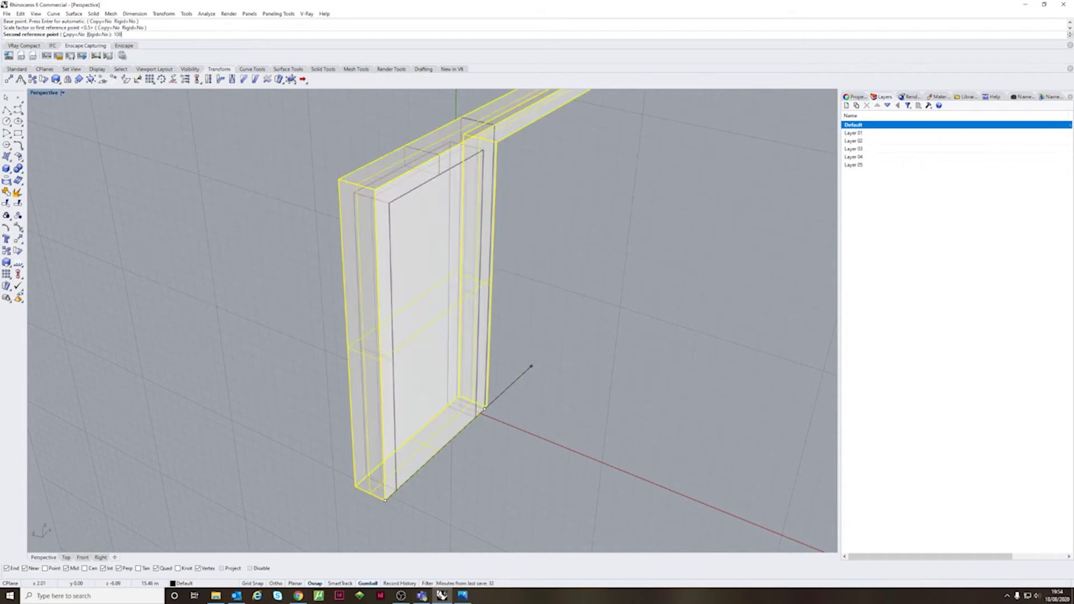
{"action": "scroll", "coordinate": [531, 366], "scroll_direction": "down", "scroll_amount": 8}
{"action": "key", "text": "Escape"}
{"action": "scroll", "coordinate": [532, 366], "scroll_direction": "up", "scroll_amount": 8}
{"action": "key", "text": "Escape"}
{"action": "key", "text": "Escape"}
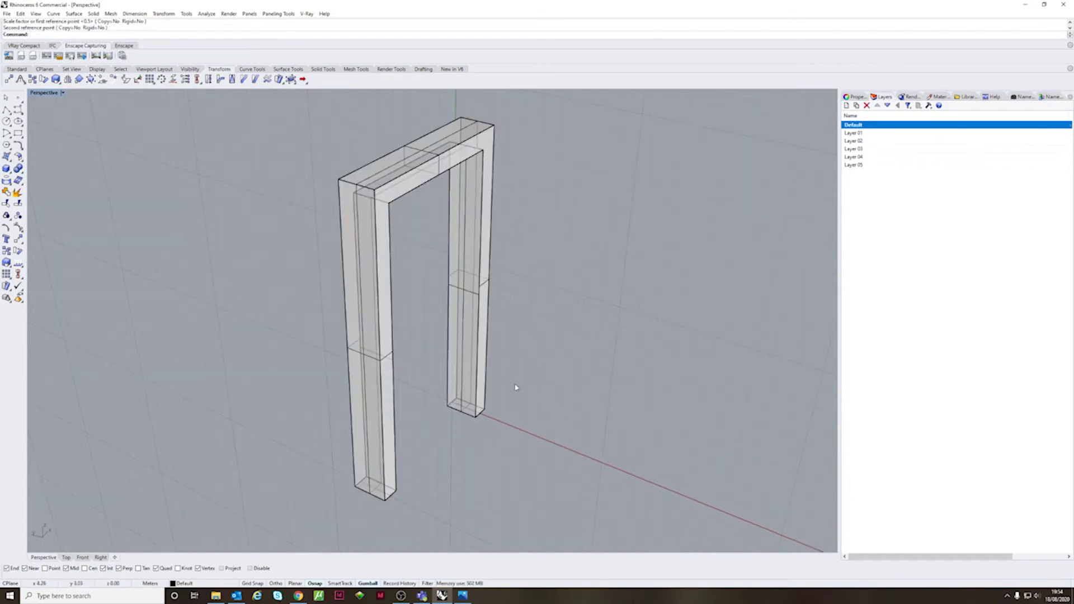
Show all hidden objects and set the construction plane to the underside of the door frame's foot, with its origin at the corner.
{"action": "key", "text": "Return"}
{"action": "right_click_drag", "start_coordinate": [514, 369], "coordinate": [251, 357]}
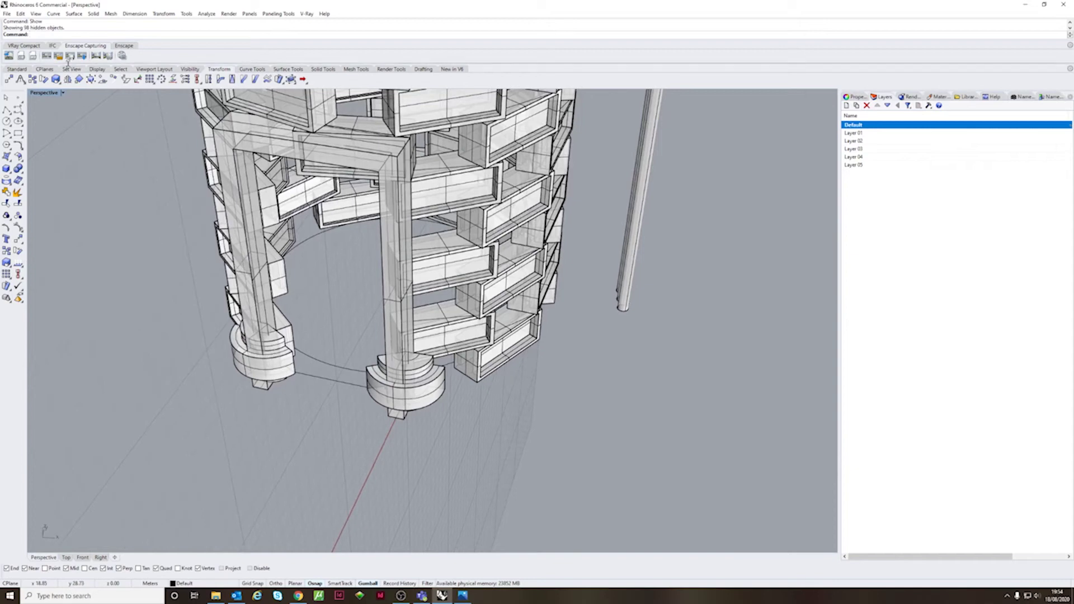
{"action": "type", "text": "CPlane"}
{"action": "key", "text": "Return"}
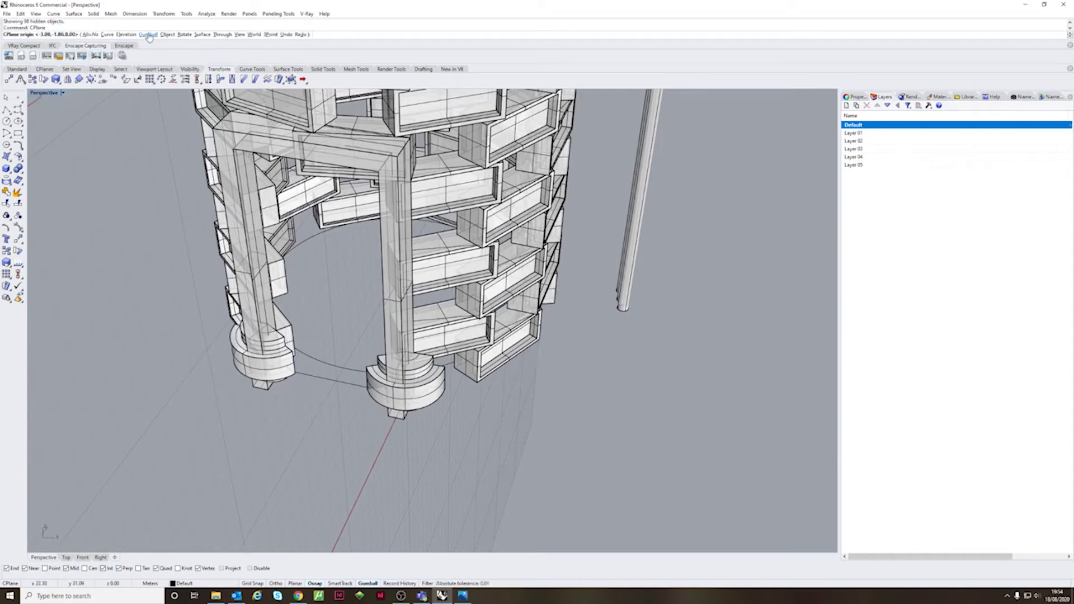
{"action": "scroll", "coordinate": [247, 378], "scroll_direction": "up", "scroll_amount": 8}
{"action": "left_click", "coordinate": [285, 390]}
{"action": "left_click", "coordinate": [267, 394]}
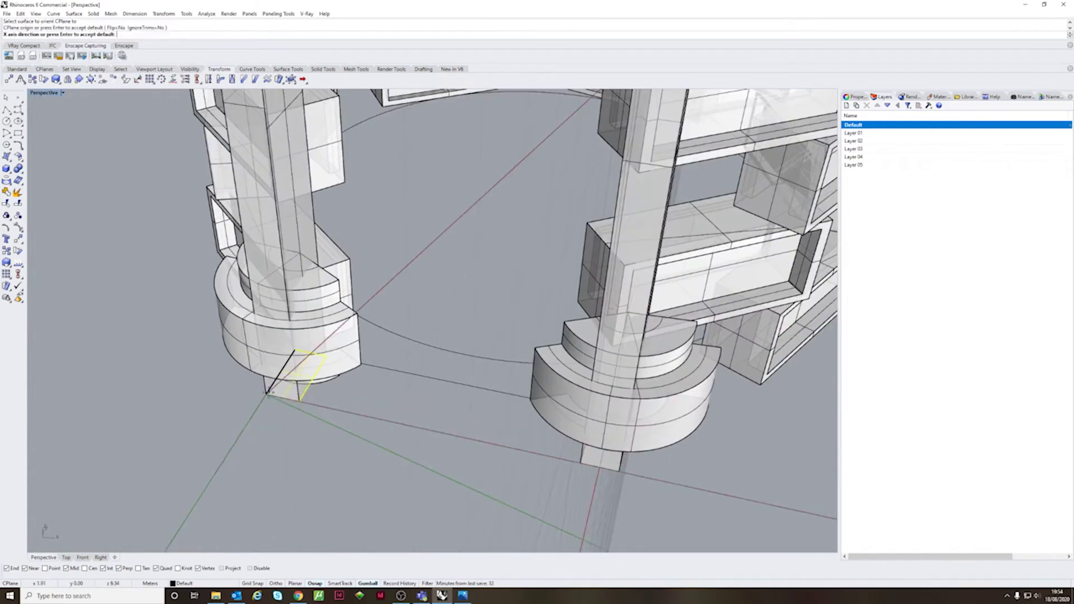
{"action": "key", "text": "Return"}
{"action": "scroll", "coordinate": [391, 447], "scroll_direction": "down", "scroll_amount": 10}
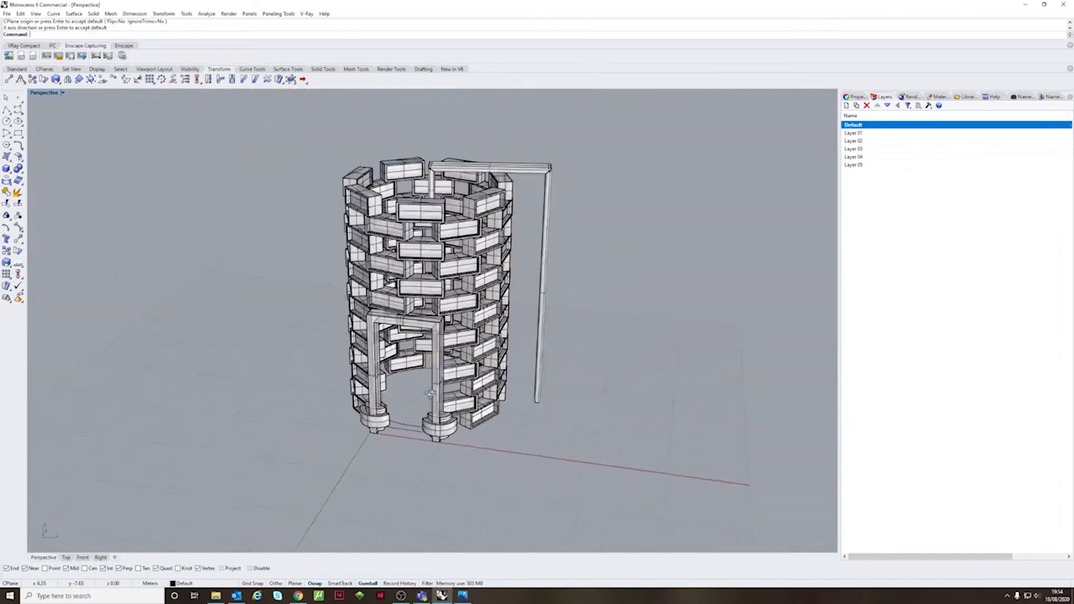
Draw a line across the tower's floor from the back of the base circle to the doorway threshold.
{"action": "right_click_drag", "start_coordinate": [461, 365], "coordinate": [444, 373]}
{"action": "right_click_drag", "start_coordinate": [447, 314], "coordinate": [475, 386]}
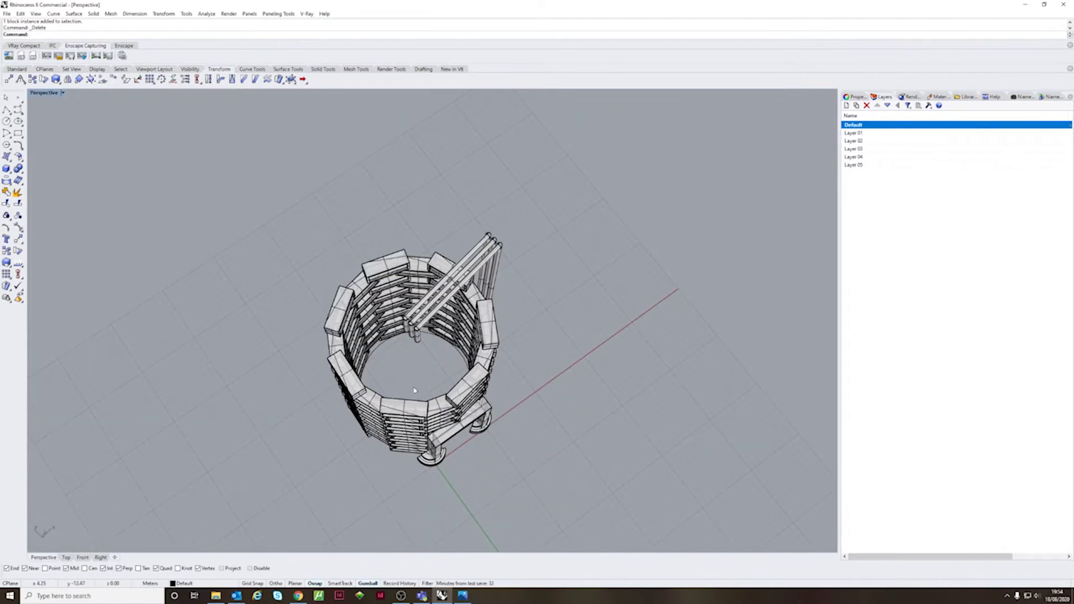
{"action": "left_click", "coordinate": [412, 335]}
{"action": "right_click_drag", "start_coordinate": [413, 338], "coordinate": [381, 345]}
{"action": "left_click", "coordinate": [7, 111]}
{"action": "scroll", "coordinate": [367, 342], "scroll_direction": "up", "scroll_amount": 4}
{"action": "left_click", "coordinate": [407, 339]}
{"action": "mouse_move", "coordinate": [427, 391]}
{"action": "right_mouse_down"}
{"action": "mouse_move", "coordinate": [425, 341]}
{"action": "mouse_move", "coordinate": [444, 465]}
{"action": "right_mouse_up"}
{"action": "left_click", "coordinate": [449, 530]}
{"action": "key", "text": "Return"}
Create a sphere centred inside the tower on the floor line and move it up to the tower's top.
{"action": "left_click", "coordinate": [9, 171]}
{"action": "left_click", "coordinate": [43, 173]}
{"action": "left_click", "coordinate": [429, 377]}
{"action": "left_click", "coordinate": [460, 444]}
{"action": "left_click", "coordinate": [436, 400]}
{"action": "right_click_drag", "start_coordinate": [437, 399], "coordinate": [431, 302]}
{"action": "left_click_drag", "start_coordinate": [432, 513], "coordinate": [448, 224]}
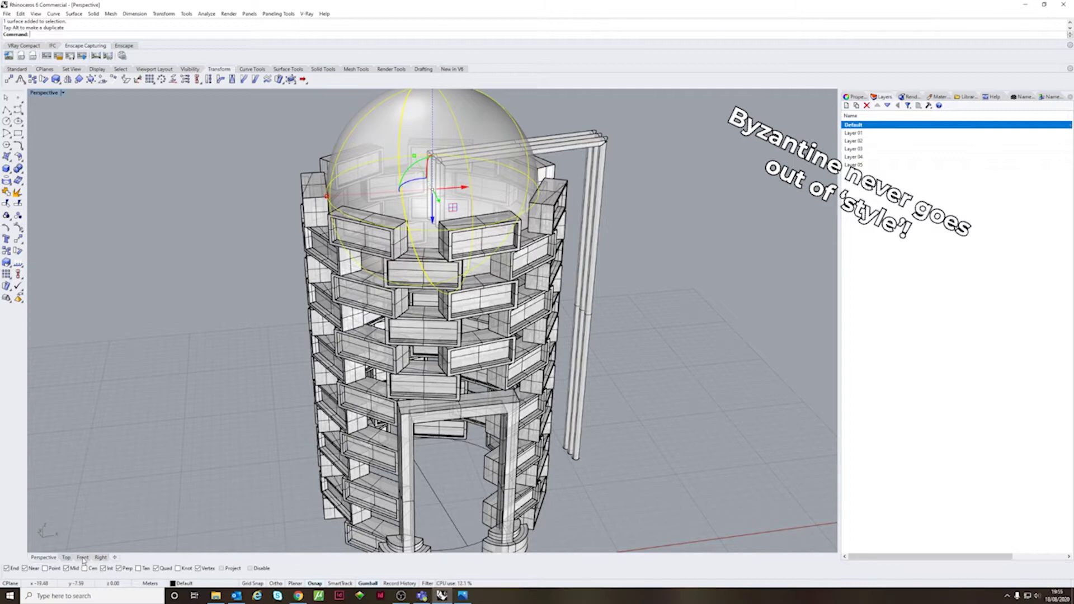
In the Front view, draw an L-shaped polyline along the tower's top edge, extending past the pipes and turning upward.
{"action": "left_click", "coordinate": [83, 558]}
{"action": "left_click", "coordinate": [7, 111]}
{"action": "left_click", "coordinate": [217, 263]}
{"action": "left_click", "coordinate": [800, 262], "text": "shift"}
{"action": "left_click", "coordinate": [800, 215], "text": "shift"}
{"action": "key", "text": "Return"}
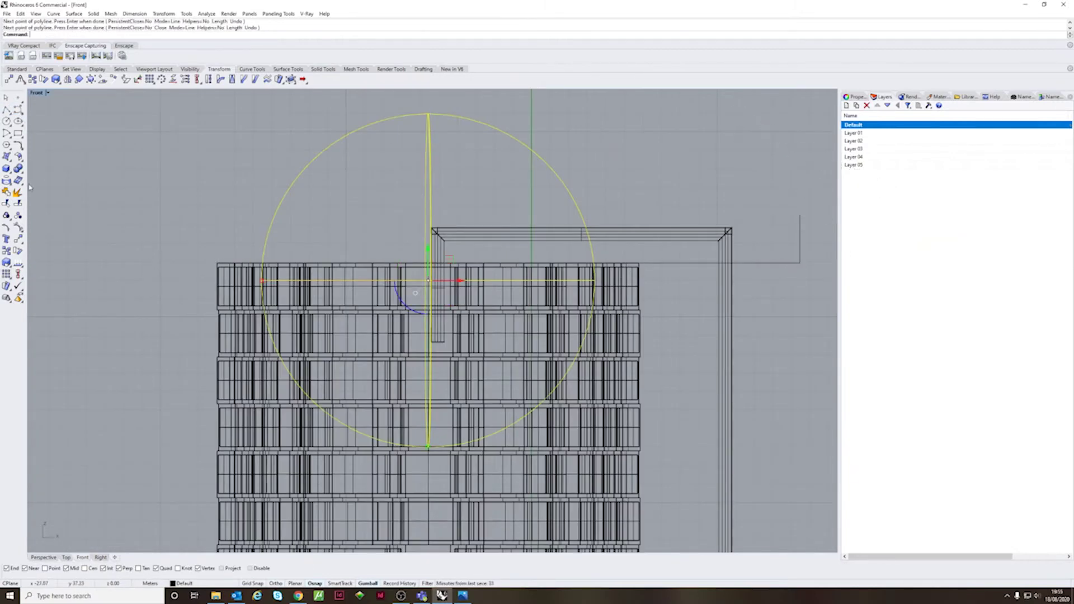
Split the sphere with the polyline, then delete its lower part and the cutting polyline to leave a dome.
{"action": "left_click", "coordinate": [786, 265]}
{"action": "key", "text": "Return"}
{"action": "key", "text": "Delete"}
{"action": "left_click", "coordinate": [765, 263]}
{"action": "key", "text": "Delete"}
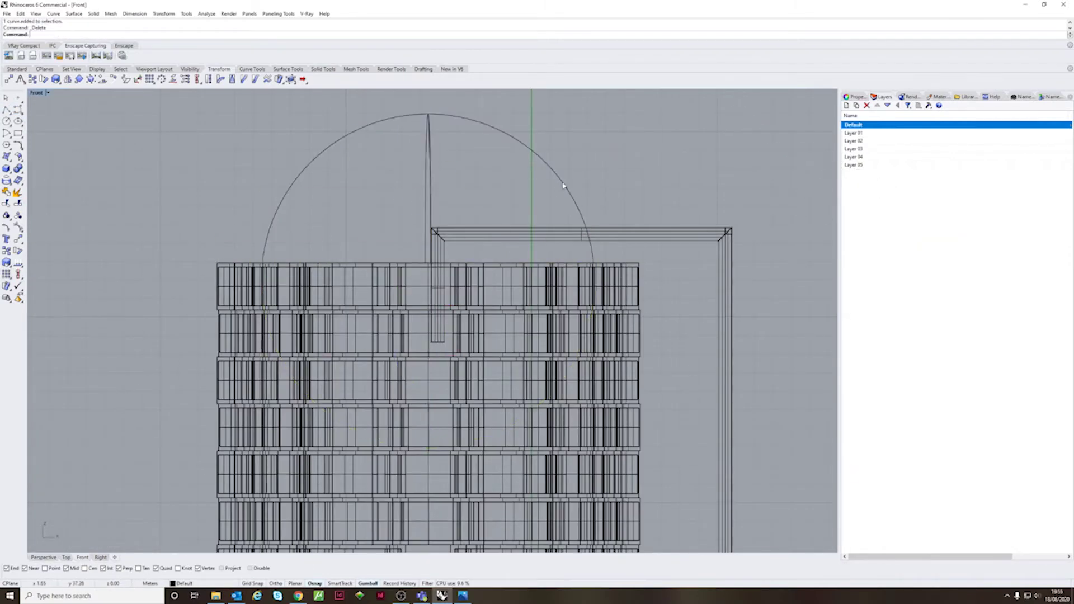
Select the dome in the Perspective view and look through the solid face-editing commands.
{"action": "left_click", "coordinate": [561, 182]}
{"action": "left_click", "coordinate": [50, 557]}
{"action": "right_click_drag", "start_coordinate": [413, 229], "coordinate": [408, 281], "text": "shift"}
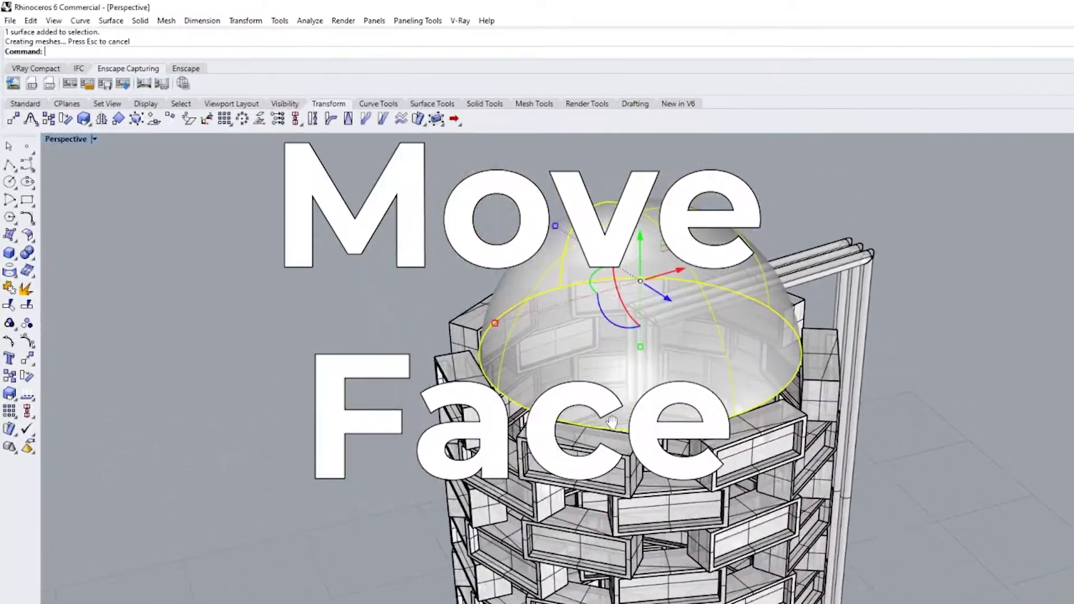
{"action": "right_click_drag", "start_coordinate": [612, 420], "coordinate": [611, 450], "text": "shift"}
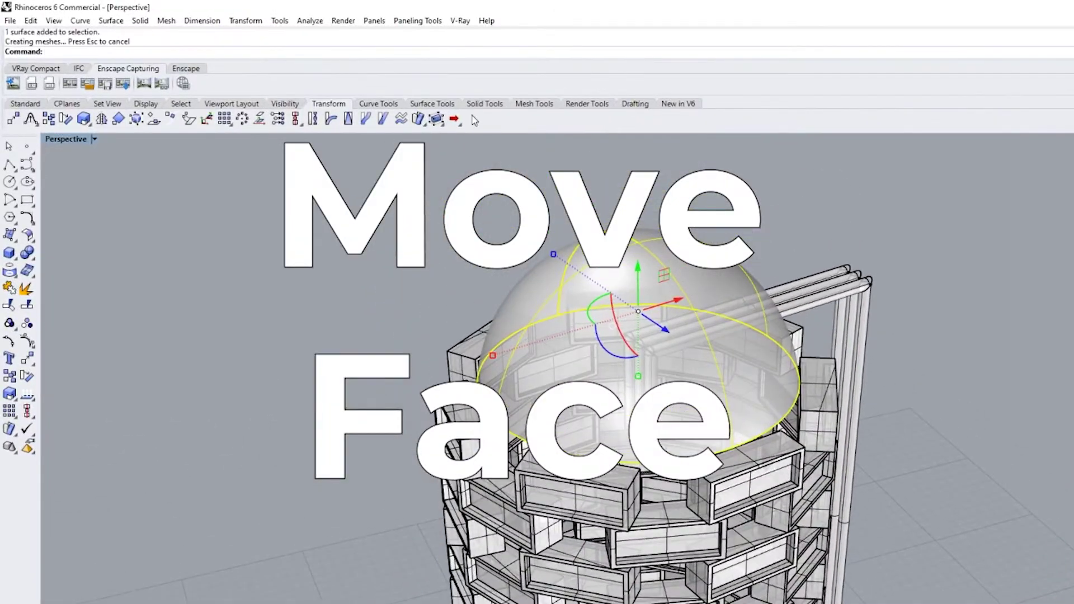
{"action": "left_click", "coordinate": [475, 105]}
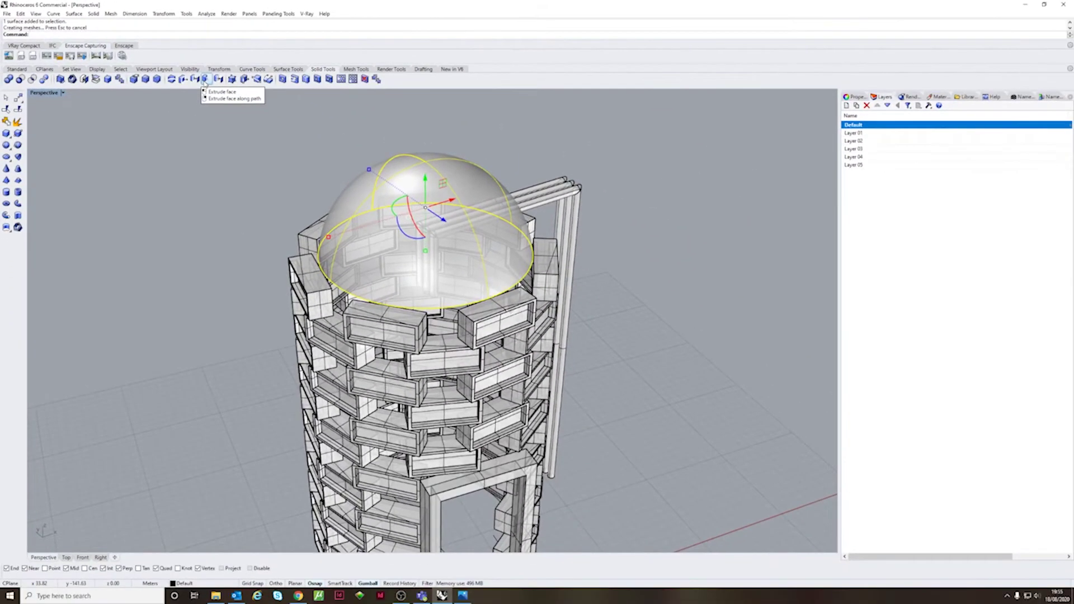
{"action": "left_click", "coordinate": [240, 97]}
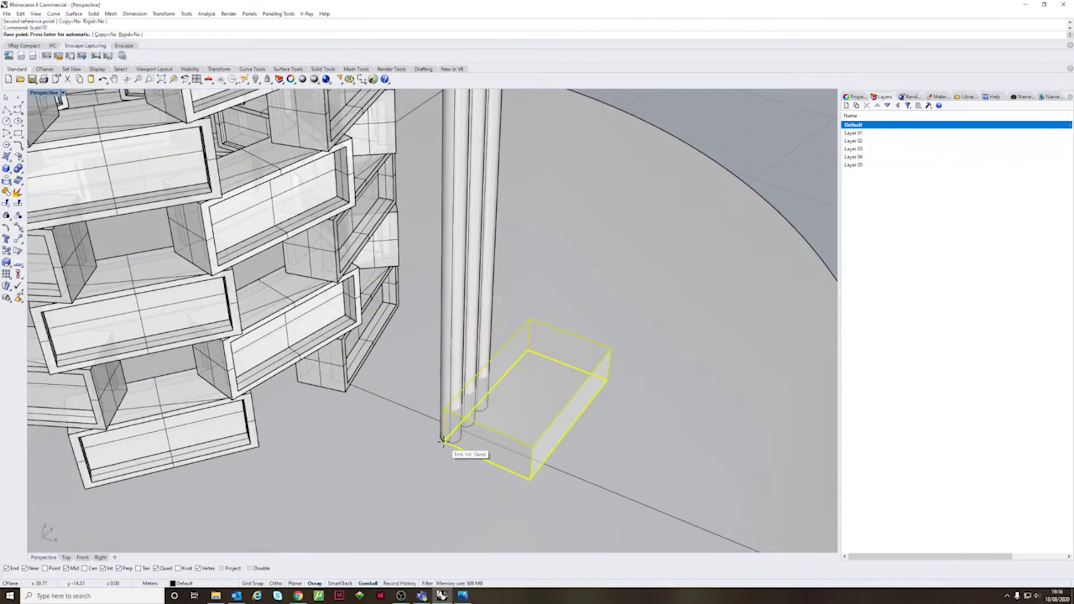
Shrink the box at the foot of the pipes along its short side with Scale1D, from the corner by the outer pipe.
{"action": "left_click", "coordinate": [444, 442]}
{"action": "left_click", "coordinate": [530, 480]}
{"action": "left_click", "coordinate": [477, 456]}
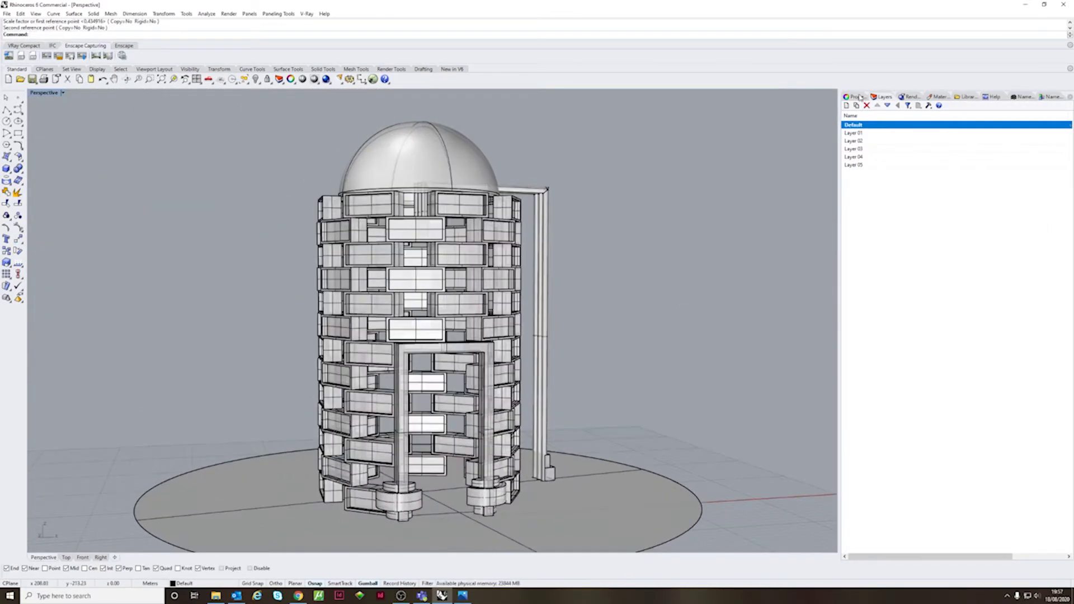
Set the Perspective viewport's camera lens length to 100.
{"action": "left_click", "coordinate": [860, 97]}
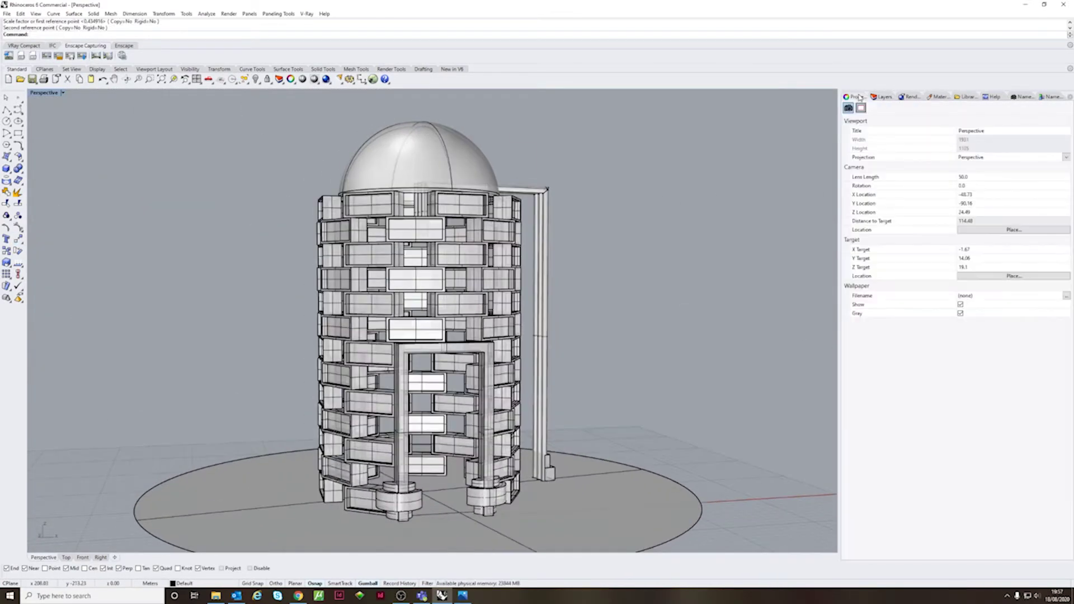
{"action": "scroll", "coordinate": [524, 343], "scroll_direction": "up", "scroll_amount": 5}
{"action": "right_click_drag", "start_coordinate": [524, 343], "coordinate": [582, 328]}
{"action": "scroll", "coordinate": [581, 327], "scroll_direction": "down", "scroll_amount": 5}
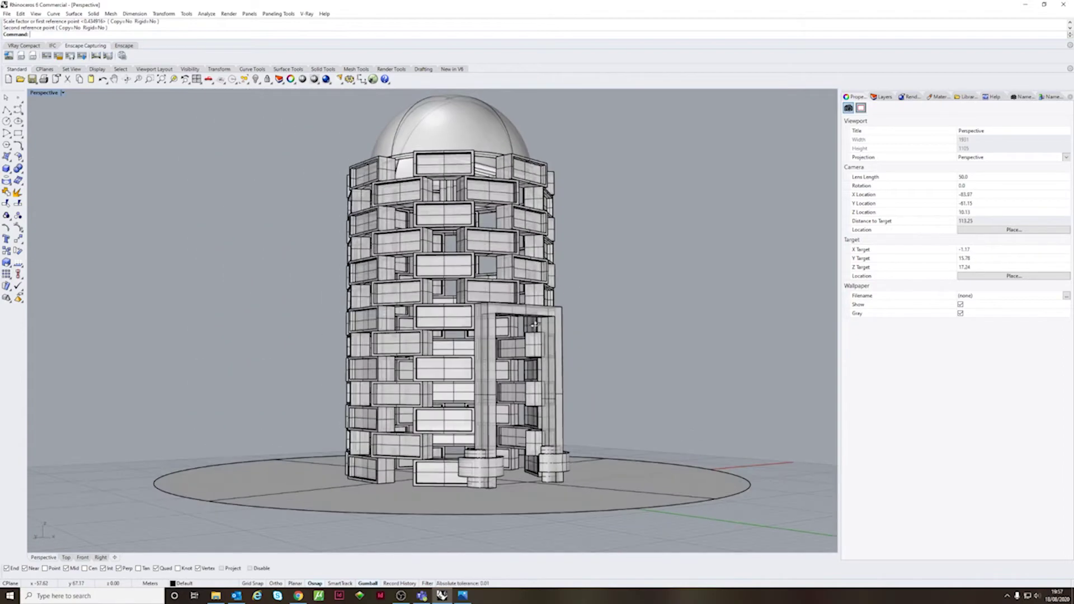
{"action": "right_click_drag", "start_coordinate": [643, 305], "coordinate": [474, 307]}
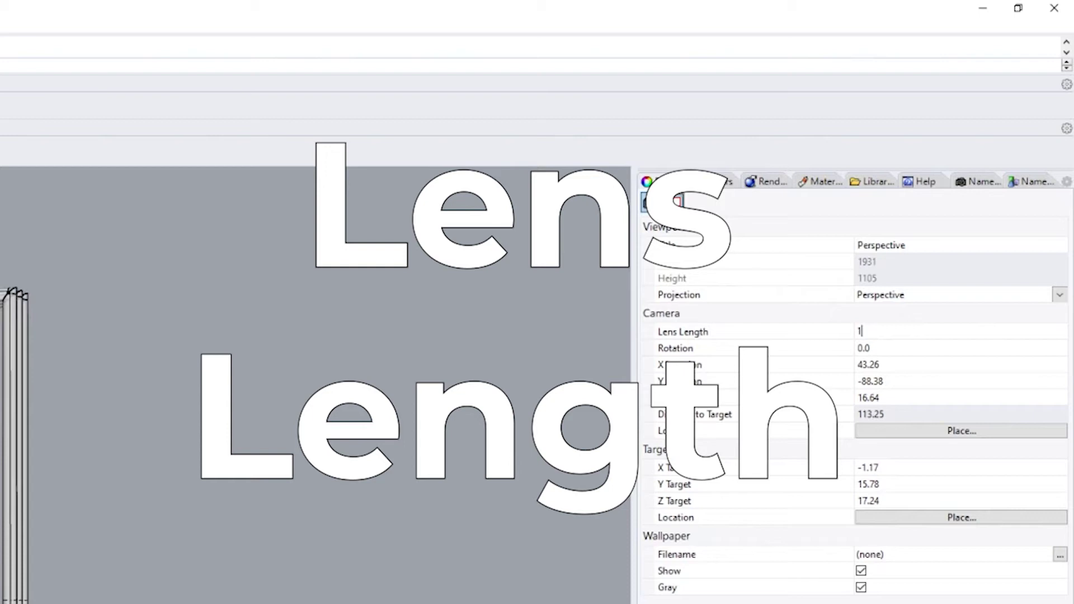
{"action": "type", "text": "00"}
{"action": "key", "text": "Return"}
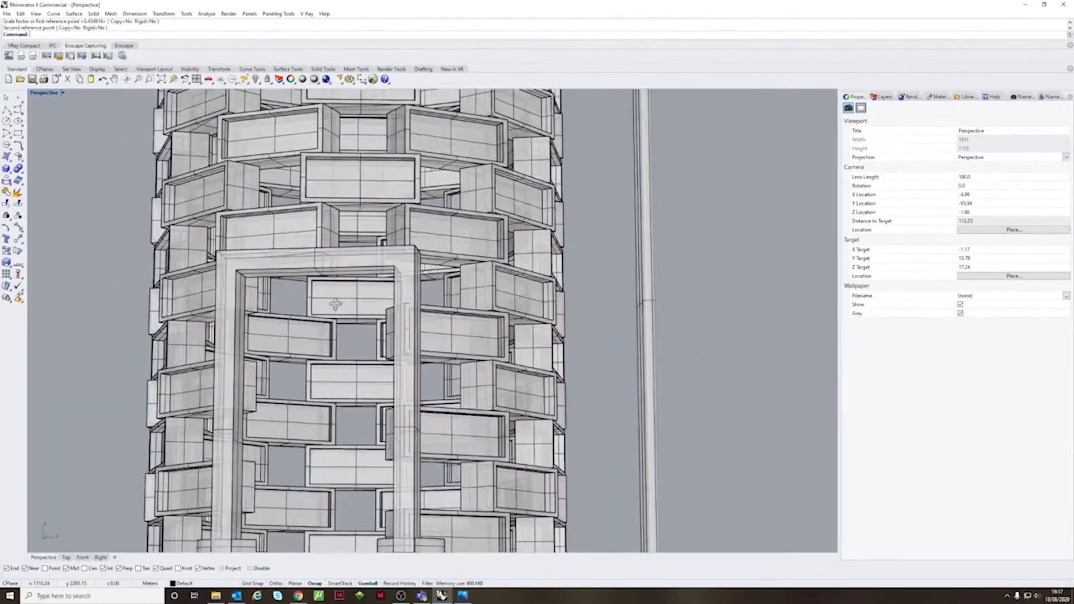
Set the Perspective camera's lens length to 10 and frame the whole tower with its doorway, dome and pipes in view.
{"action": "scroll", "coordinate": [347, 308], "scroll_direction": "up", "scroll_amount": 5}
{"action": "right_click_drag", "start_coordinate": [335, 304], "coordinate": [484, 306]}
{"action": "scroll", "coordinate": [566, 292], "scroll_direction": "down", "scroll_amount": 3}
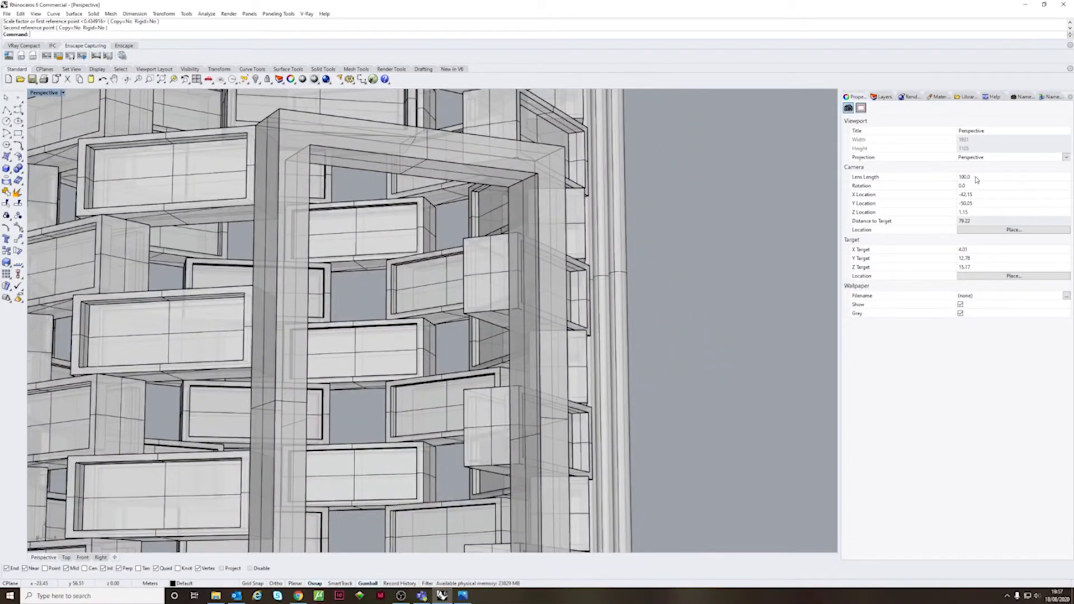
{"action": "type", "text": "10"}
{"action": "key", "text": "Return"}
{"action": "right_click_drag", "start_coordinate": [373, 336], "coordinate": [268, 385]}
{"action": "scroll", "coordinate": [392, 341], "scroll_direction": "up", "scroll_amount": 8}
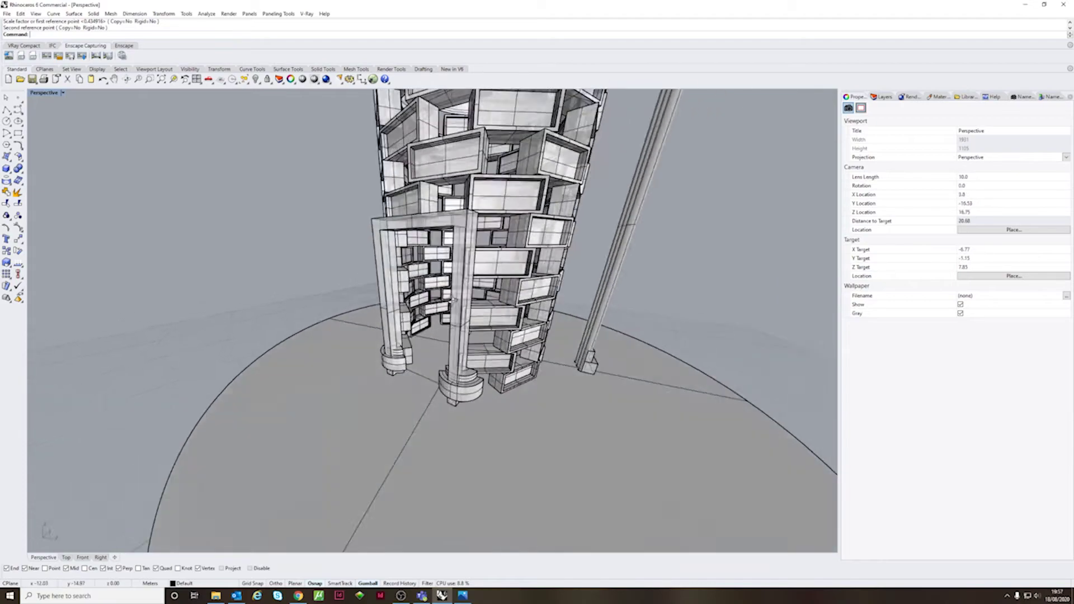
{"action": "right_click_drag", "start_coordinate": [498, 193], "coordinate": [439, 353], "text": "shift"}
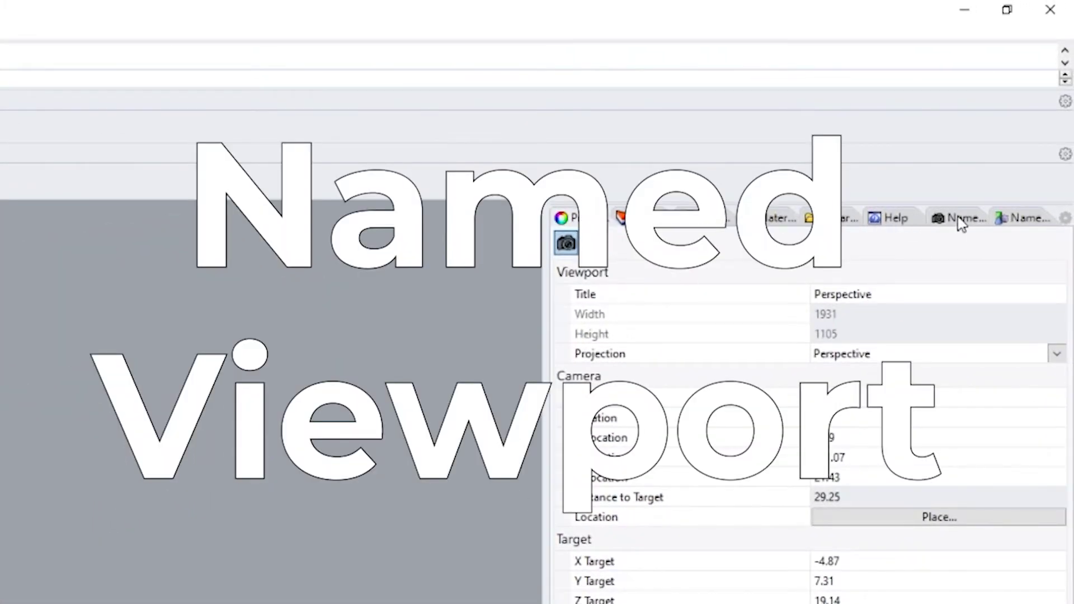
Save the current viewport as a named view called "View 1 a" and restore it.
{"action": "left_click", "coordinate": [960, 224]}
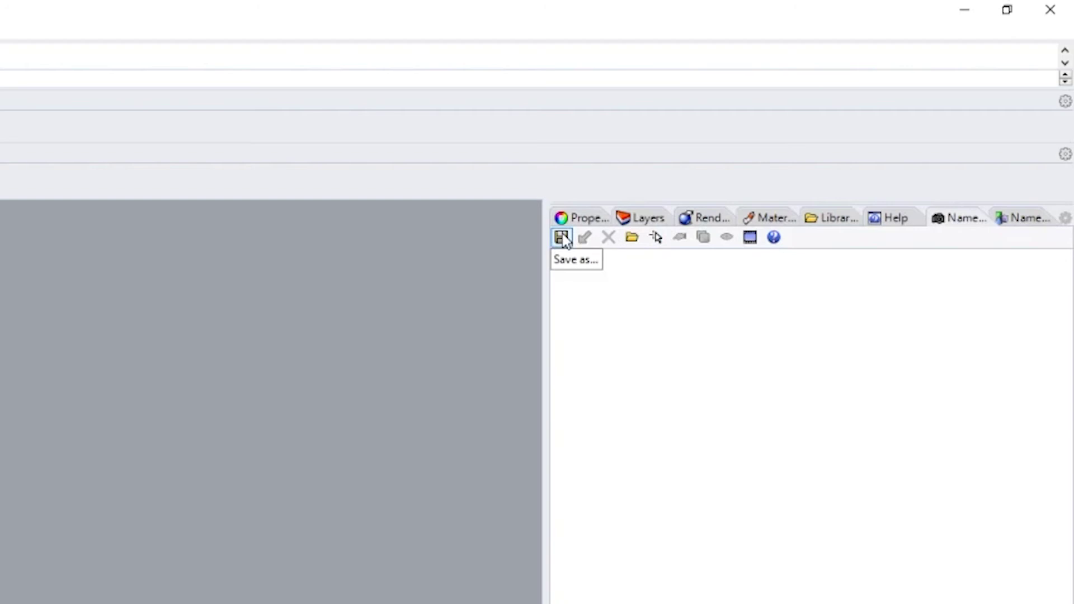
{"action": "left_click", "coordinate": [562, 237]}
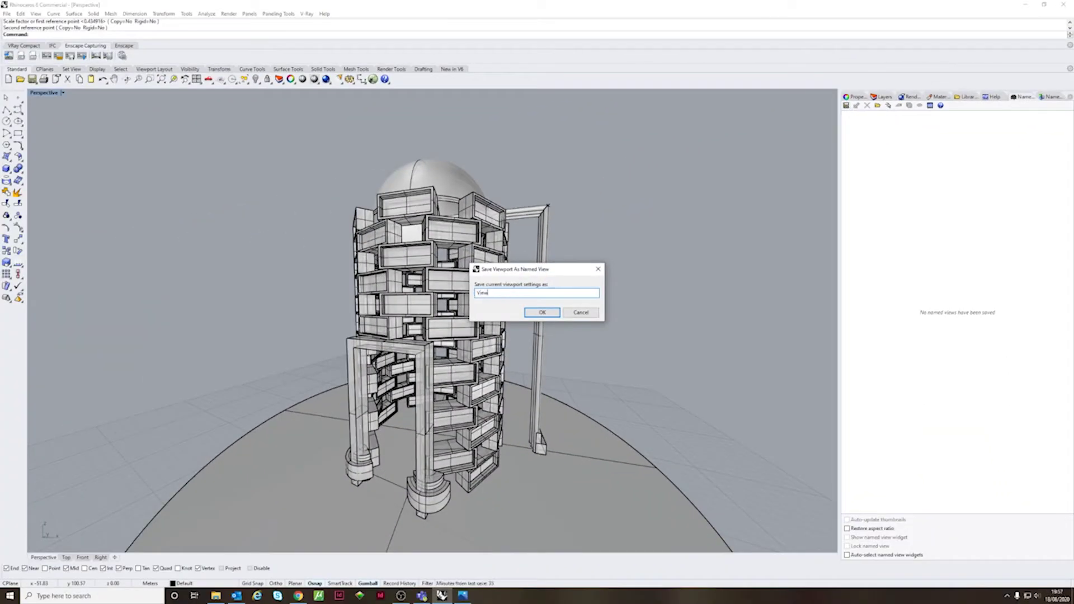
{"action": "left_click", "coordinate": [540, 313]}
{"action": "double_click", "coordinate": [881, 114]}
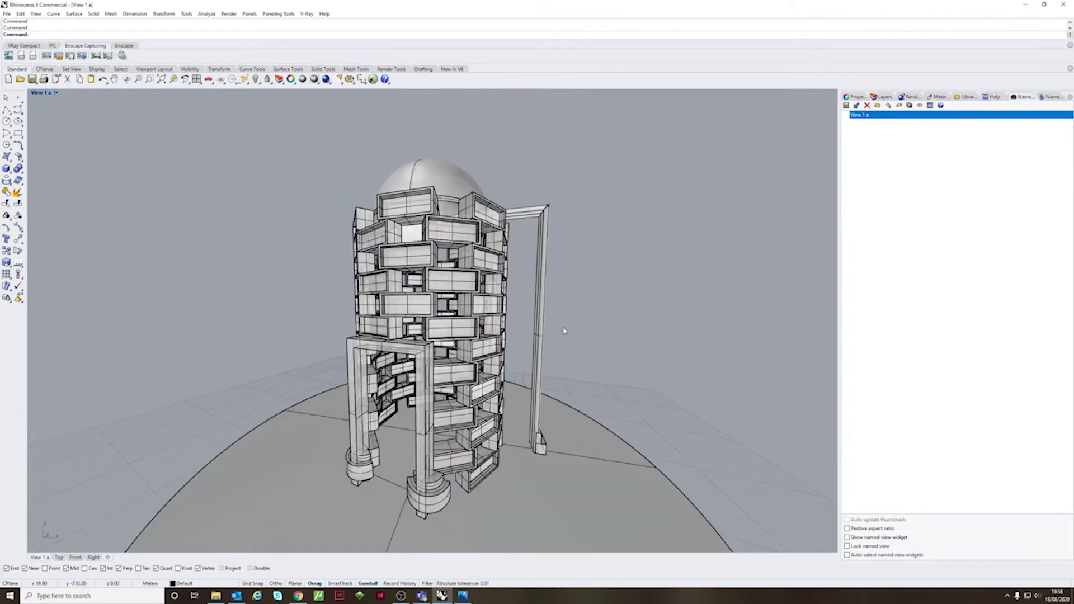
Select the whole tower and generate a Make2D drawing of the current view on the layer "make2d 1".
{"action": "left_click_drag", "start_coordinate": [251, 139], "coordinate": [250, 137]}
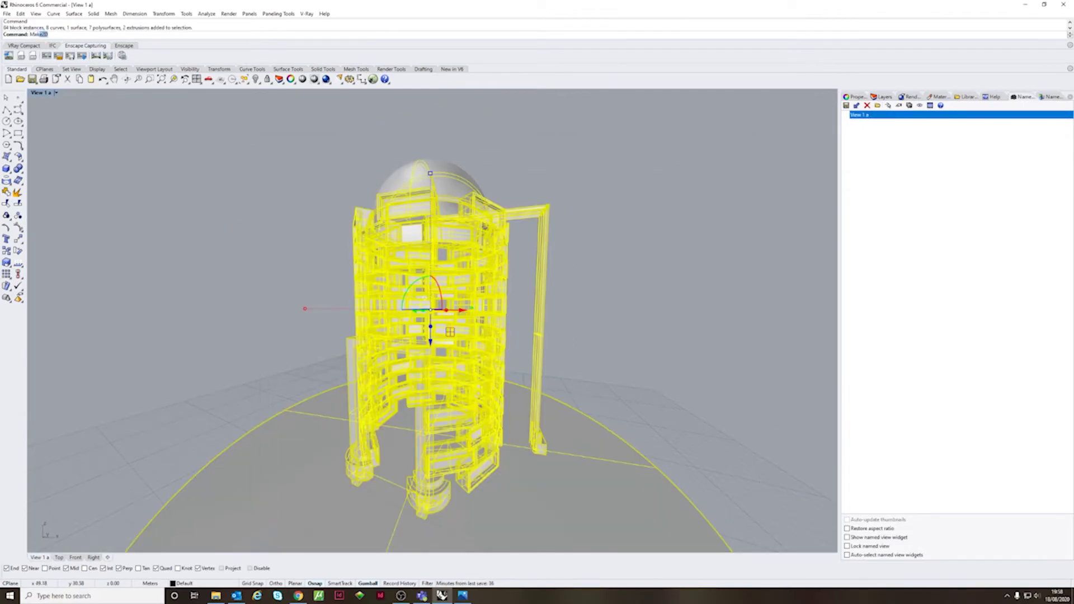
{"action": "key", "text": "Return"}
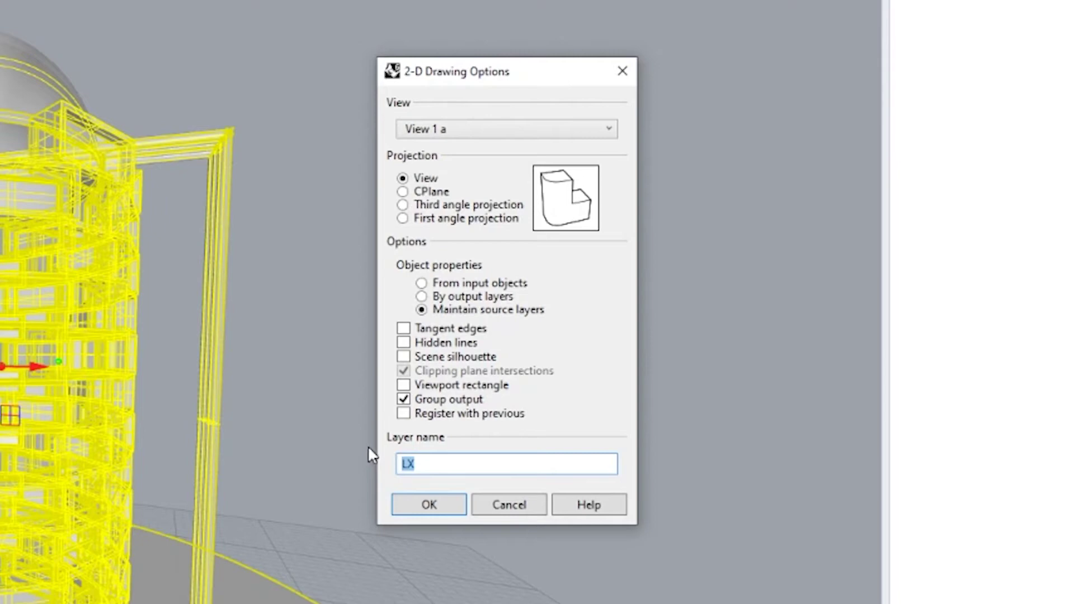
{"action": "type", "text": "make2d 1"}
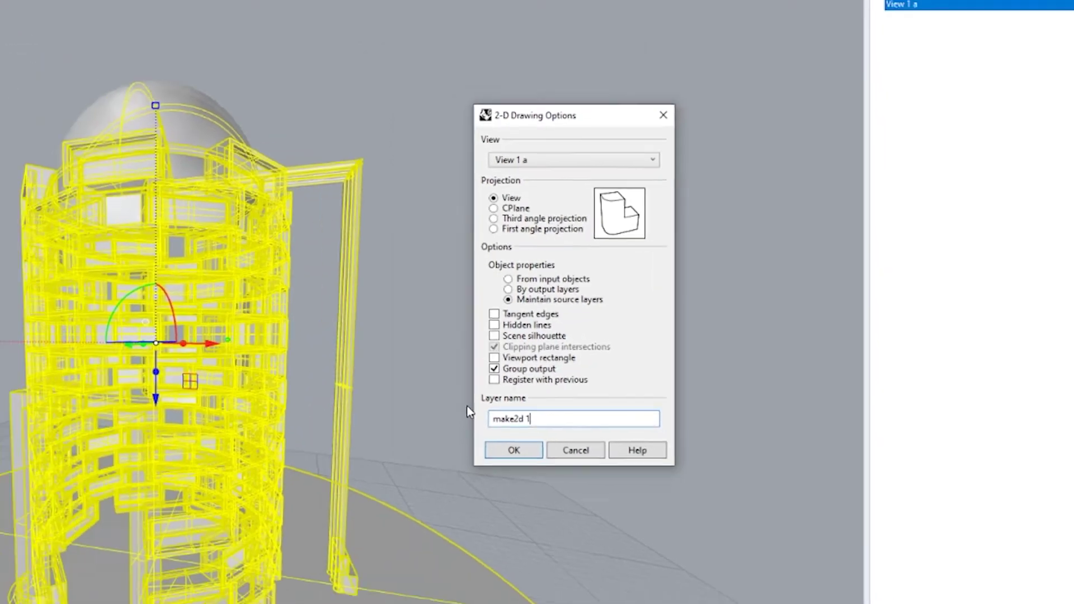
{"action": "left_click", "coordinate": [513, 450]}
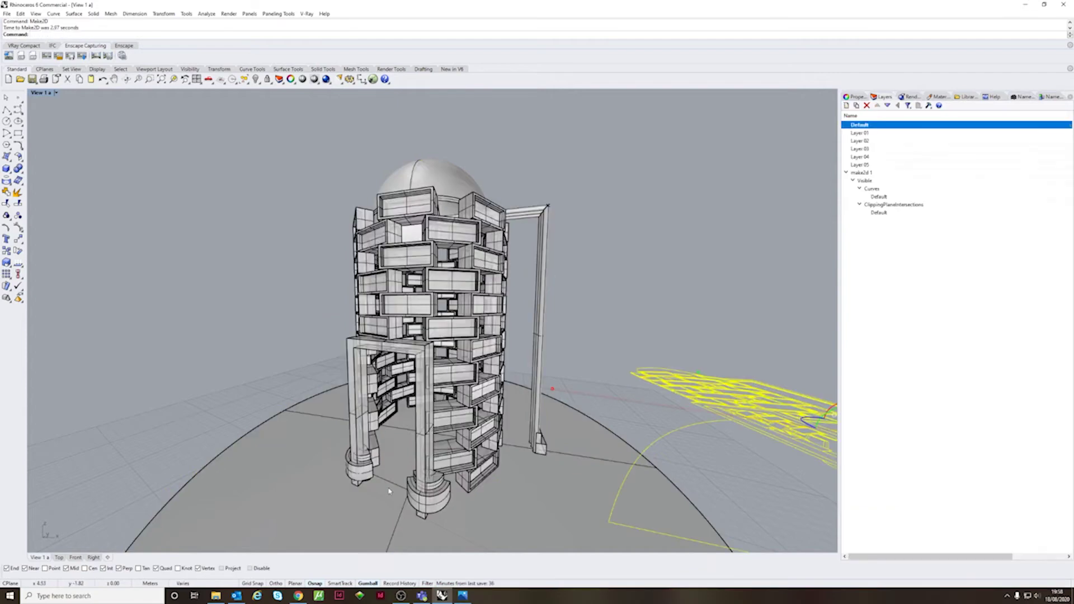
In the Top view, shift the Make2D drawing farther from the tower plan and inspect its linework.
{"action": "left_click", "coordinate": [59, 557]}
{"action": "scroll", "coordinate": [249, 398], "scroll_direction": "down", "scroll_amount": 13}
{"action": "left_click_drag", "start_coordinate": [526, 325], "coordinate": [611, 340]}
{"action": "key", "text": "Escape"}
{"action": "scroll", "coordinate": [563, 306], "scroll_direction": "up", "scroll_amount": 12}
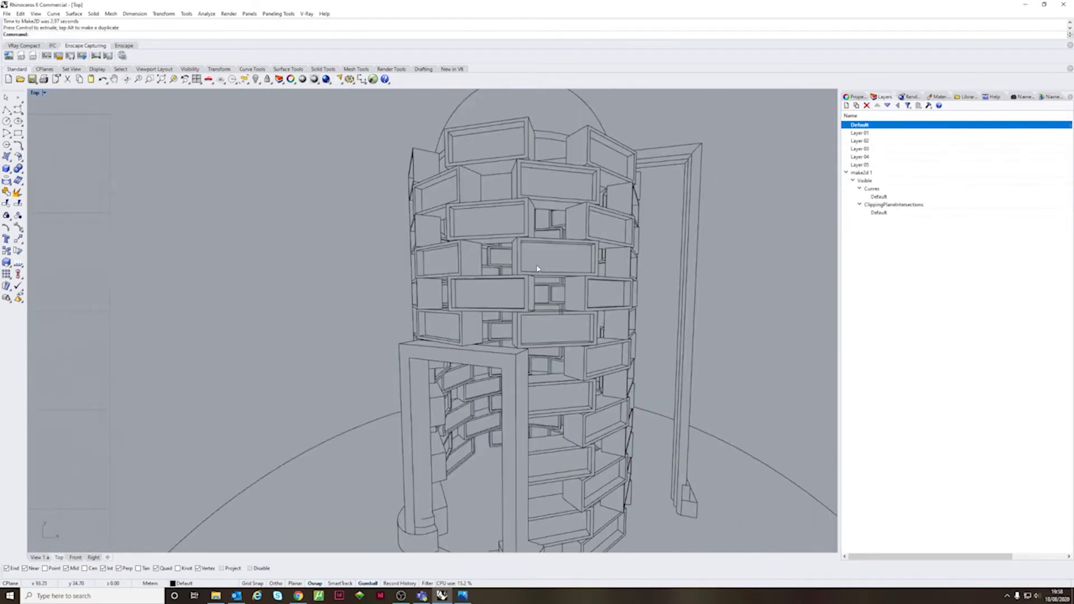
{"action": "scroll", "coordinate": [537, 268], "scroll_direction": "down", "scroll_amount": 10}
Generate a Make2D drawing of the whole tower with Hidden lines enabled and place it end to end with the first drawing.
{"action": "left_click", "coordinate": [37, 557]}
{"action": "key", "text": "ctrl+a"}
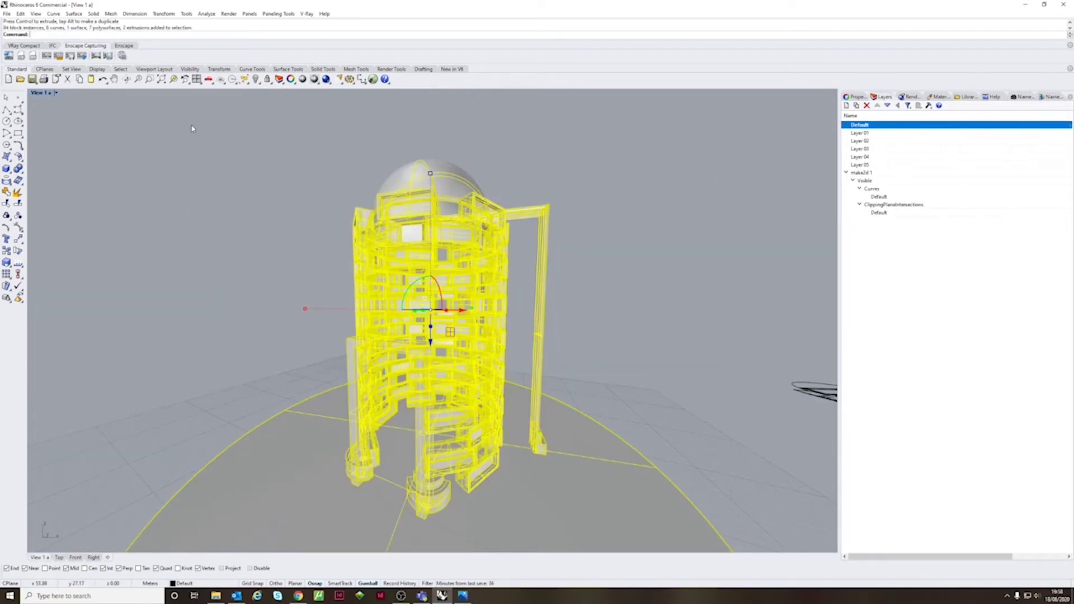
{"action": "key", "text": "Escape"}
{"action": "key", "text": "ctrl+a"}
{"action": "key", "text": "Return"}
{"action": "left_click", "coordinate": [491, 378]}
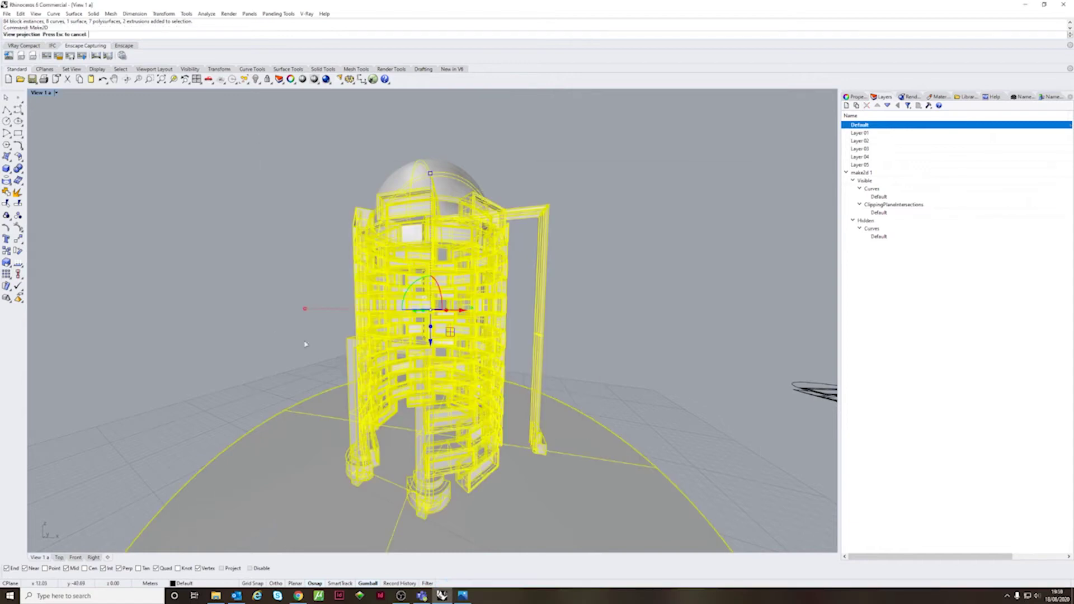
{"action": "left_click", "coordinate": [317, 362]}
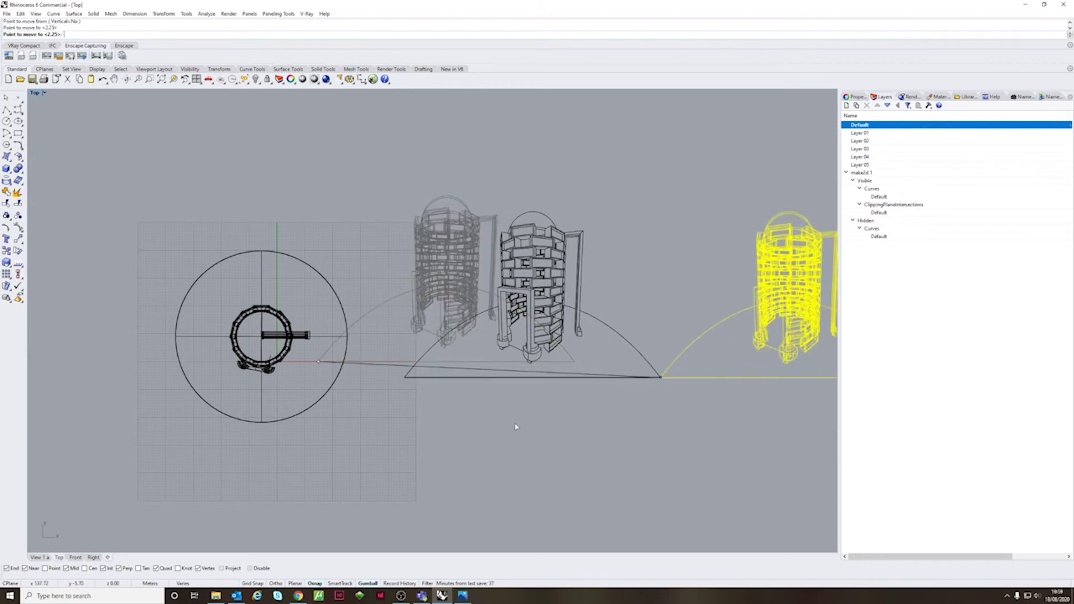
Examine the brick linework of the hidden-line drawing up close and compare it with the drawing without hidden lines.
{"action": "scroll", "coordinate": [629, 210], "scroll_direction": "up", "scroll_amount": 10}
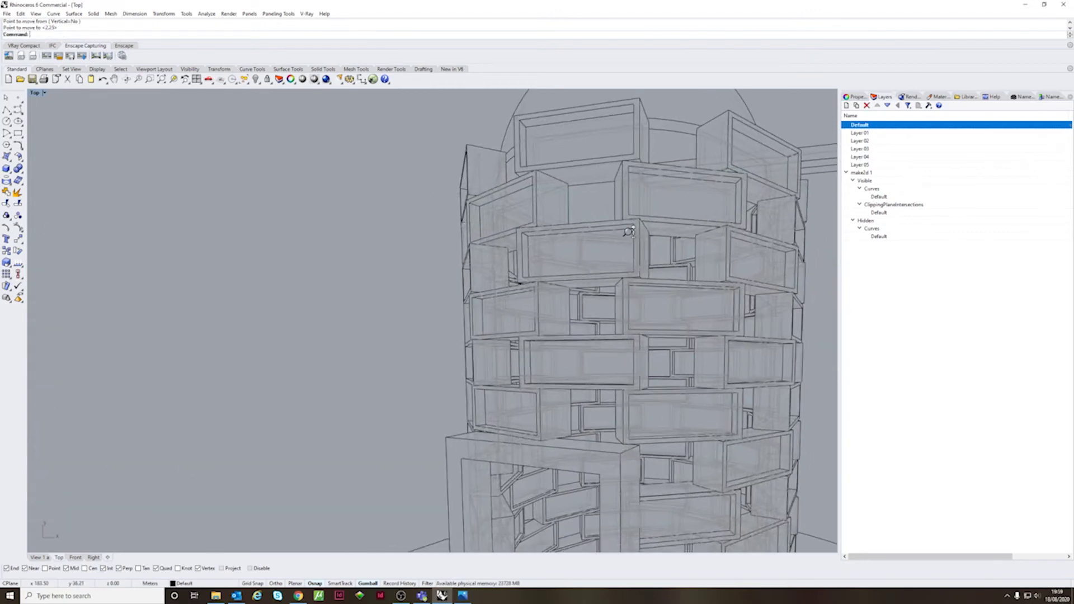
{"action": "scroll", "coordinate": [630, 209], "scroll_direction": "up", "scroll_amount": 6}
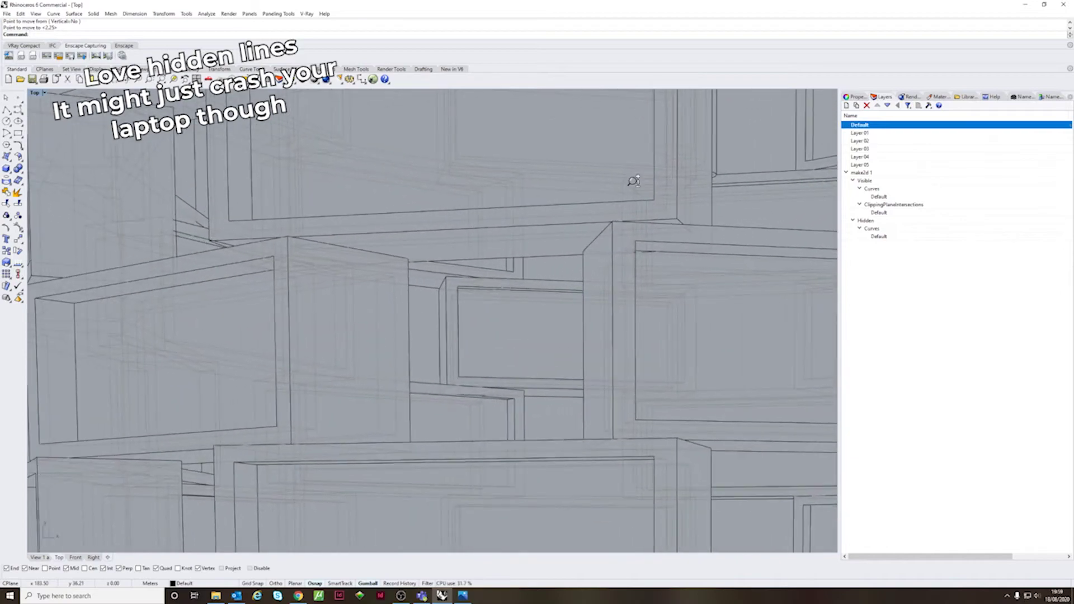
{"action": "scroll", "coordinate": [632, 180], "scroll_direction": "down", "scroll_amount": 8}
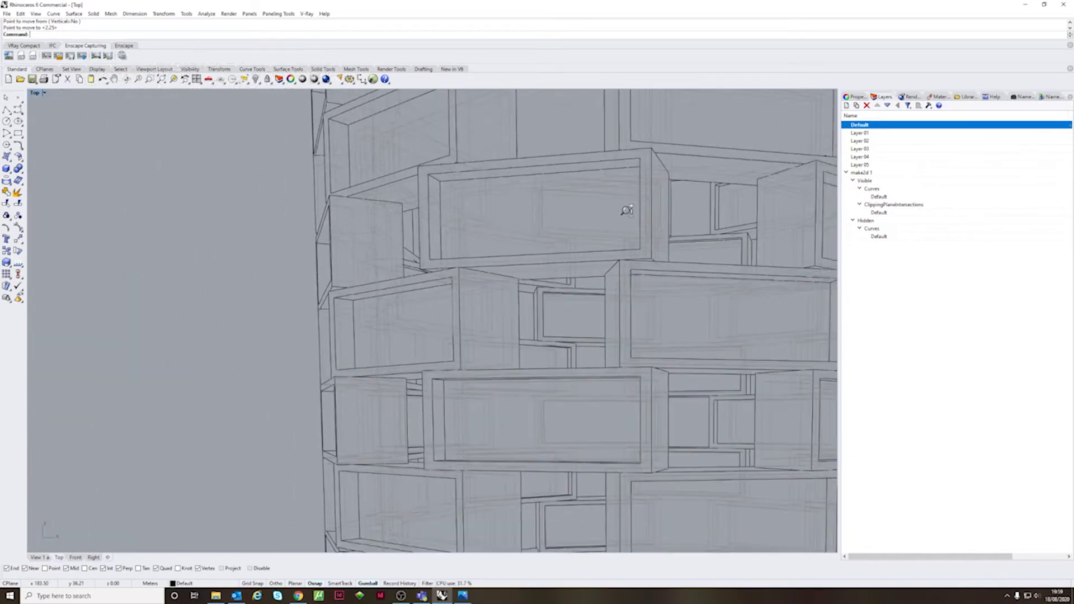
{"action": "scroll", "coordinate": [615, 497], "scroll_direction": "up", "scroll_amount": 5}
{"action": "scroll", "coordinate": [660, 324], "scroll_direction": "down", "scroll_amount": 8}
{"action": "scroll", "coordinate": [600, 304], "scroll_direction": "up", "scroll_amount": 12}
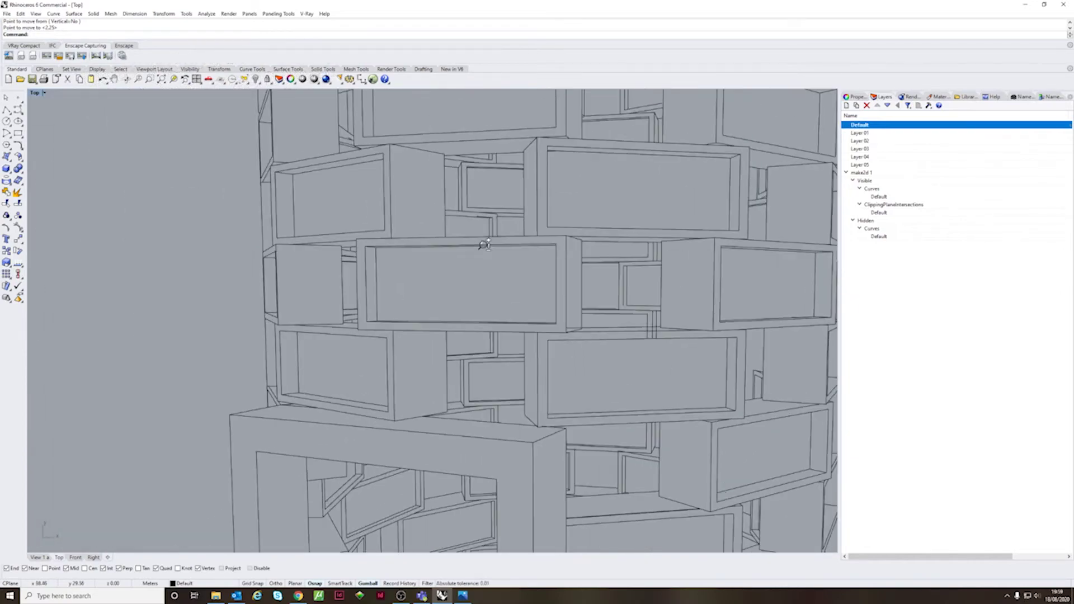
{"action": "scroll", "coordinate": [600, 305], "scroll_direction": "up", "scroll_amount": 3}
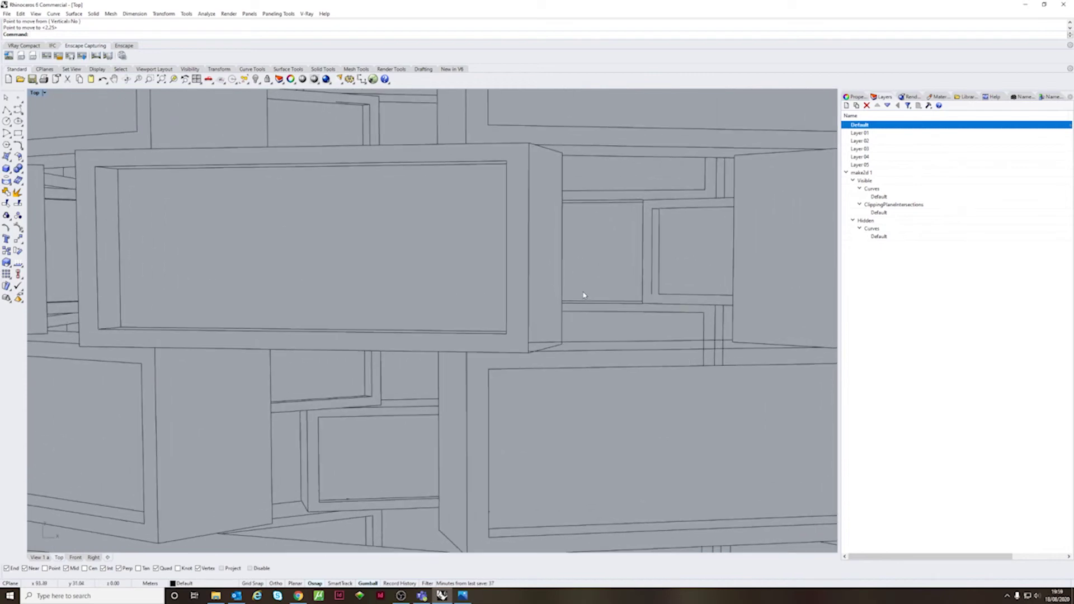
{"action": "scroll", "coordinate": [660, 252], "scroll_direction": "up", "scroll_amount": 2}
{"action": "scroll", "coordinate": [652, 268], "scroll_direction": "down", "scroll_amount": 6}
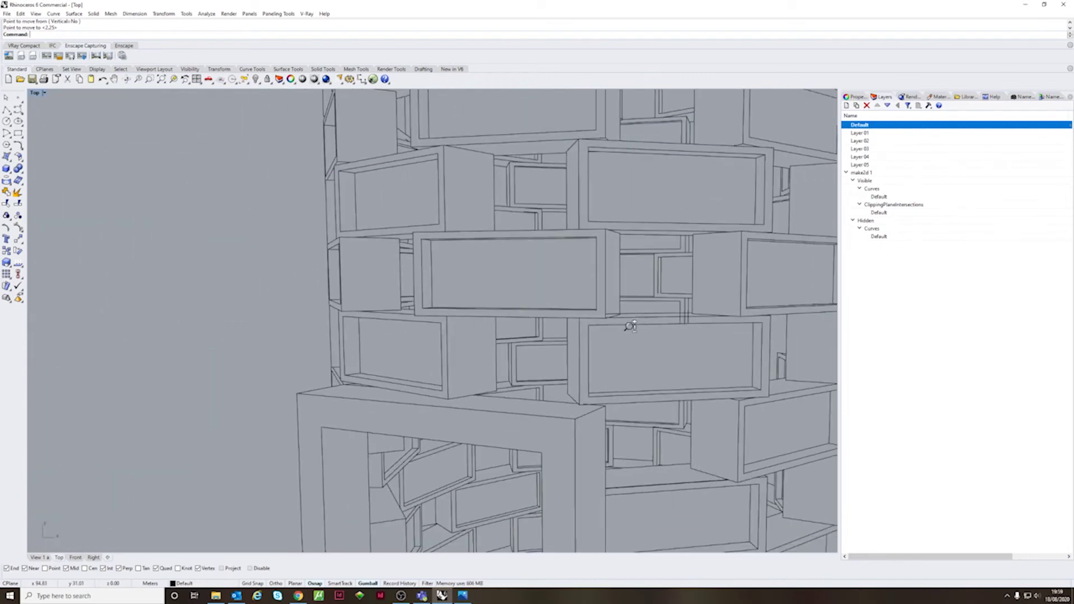
{"action": "scroll", "coordinate": [399, 409], "scroll_direction": "down", "scroll_amount": 10}
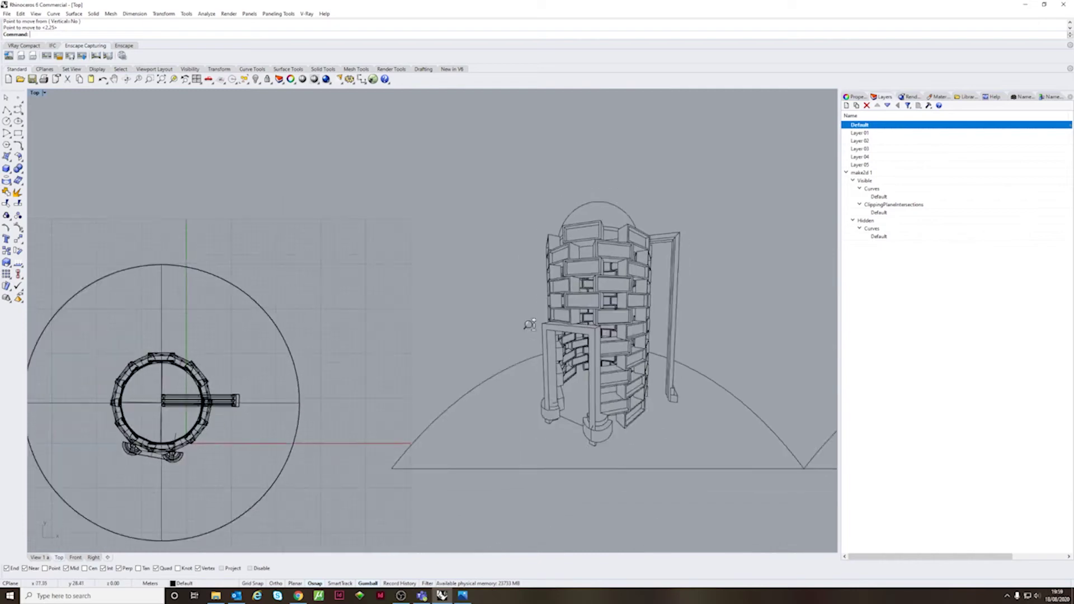
Set the document's absolute tolerance to 0.0001 units in the model units settings.
{"action": "right_click_drag", "start_coordinate": [510, 349], "coordinate": [469, 346]}
{"action": "type", "text": "units"}
{"action": "key", "text": "Return"}
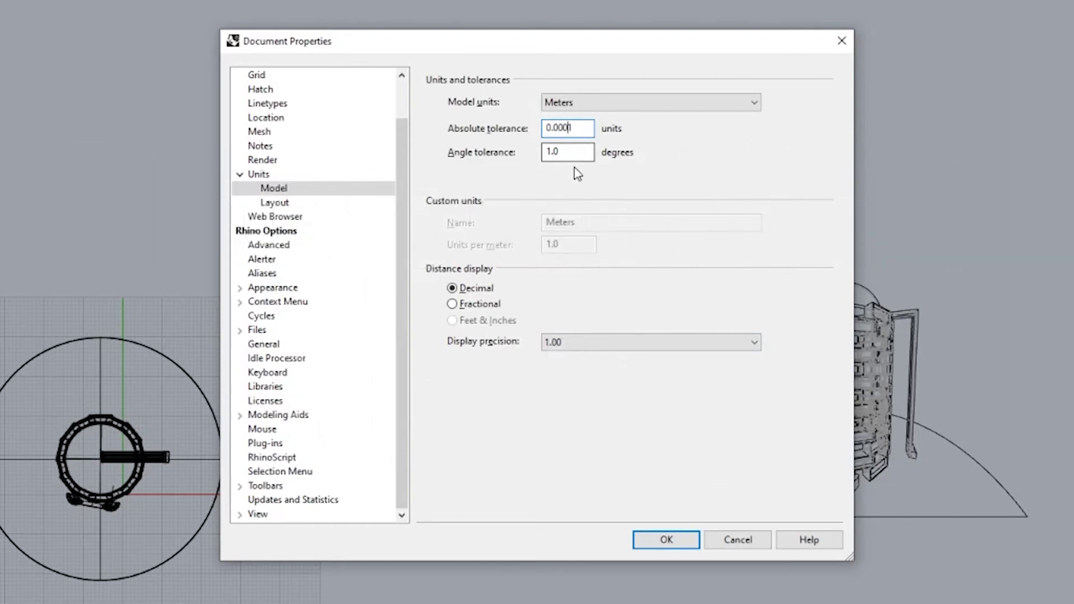
{"action": "left_click", "coordinate": [666, 539]}
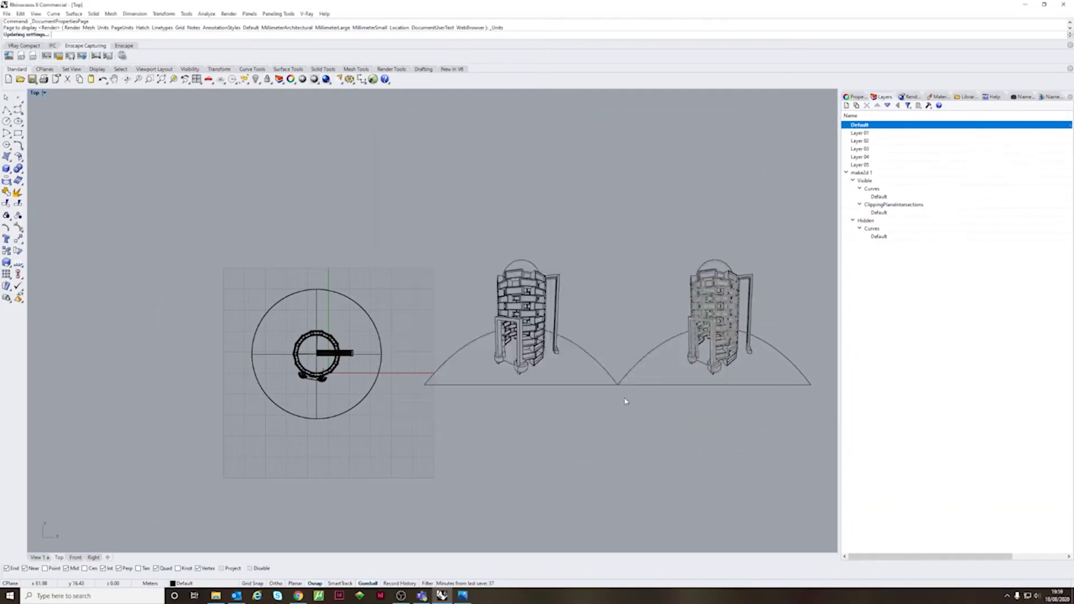
Generate a Make2D drawing of the whole tower from View 1 a without hidden lines on the layer "make2d 2".
{"action": "left_click", "coordinate": [39, 557]}
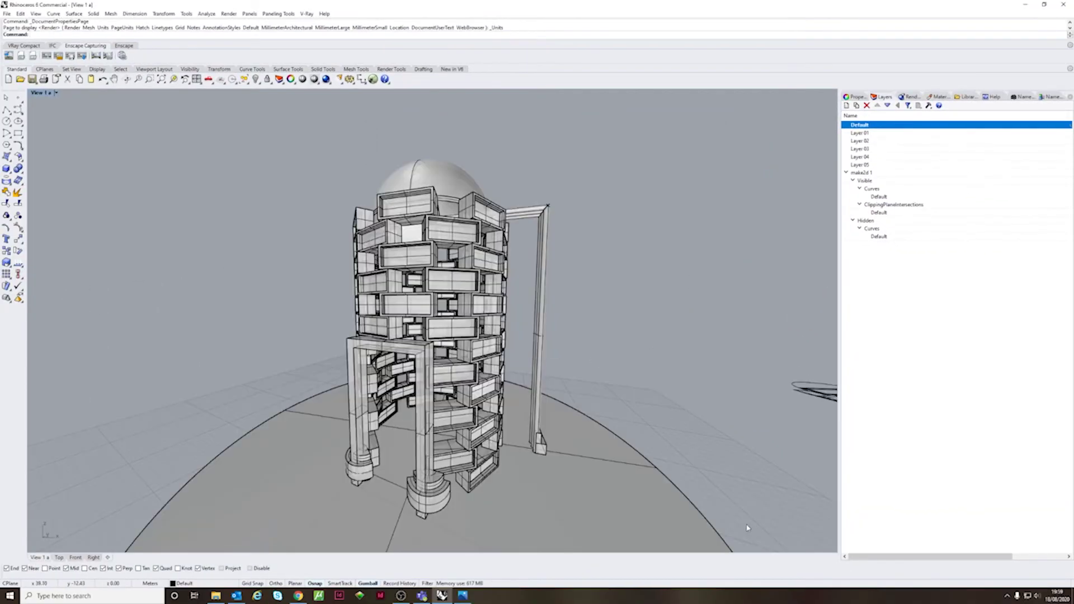
{"action": "left_click_drag", "start_coordinate": [718, 524], "coordinate": [194, 129]}
{"action": "key", "text": "Return"}
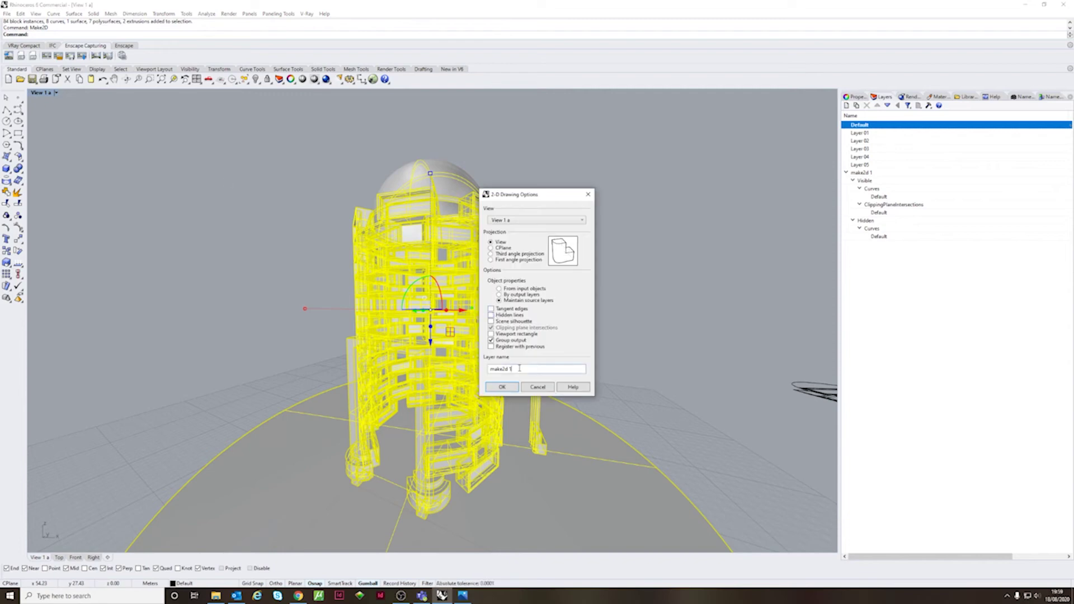
{"action": "key", "text": "Return"}
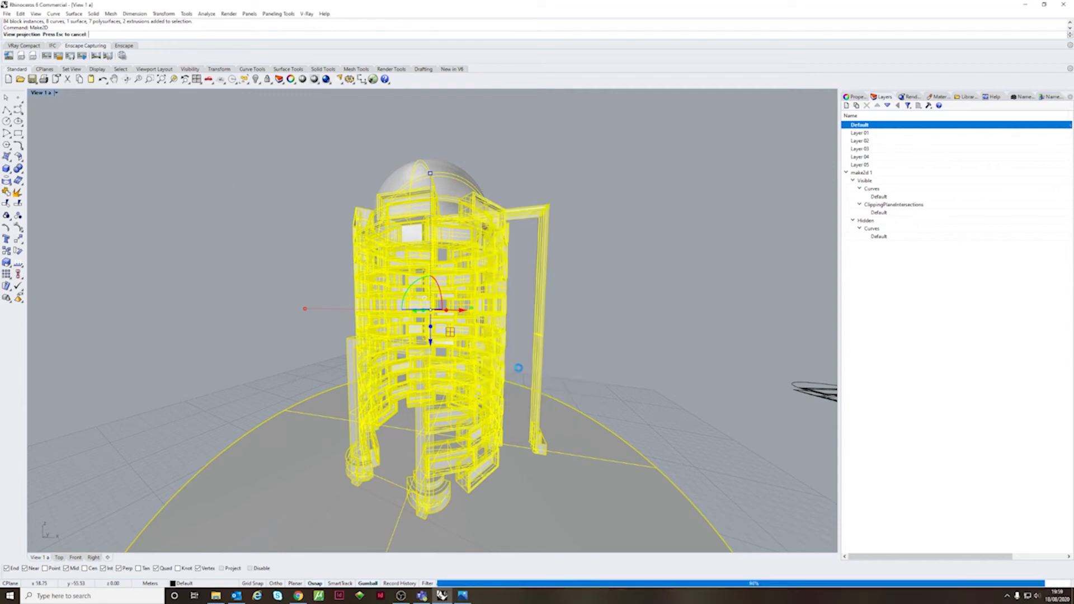
In the Top view, move the make2d 2 drawing to the outer corner of the hidden-line drawing and inspect its brick linework.
{"action": "left_click", "coordinate": [59, 558]}
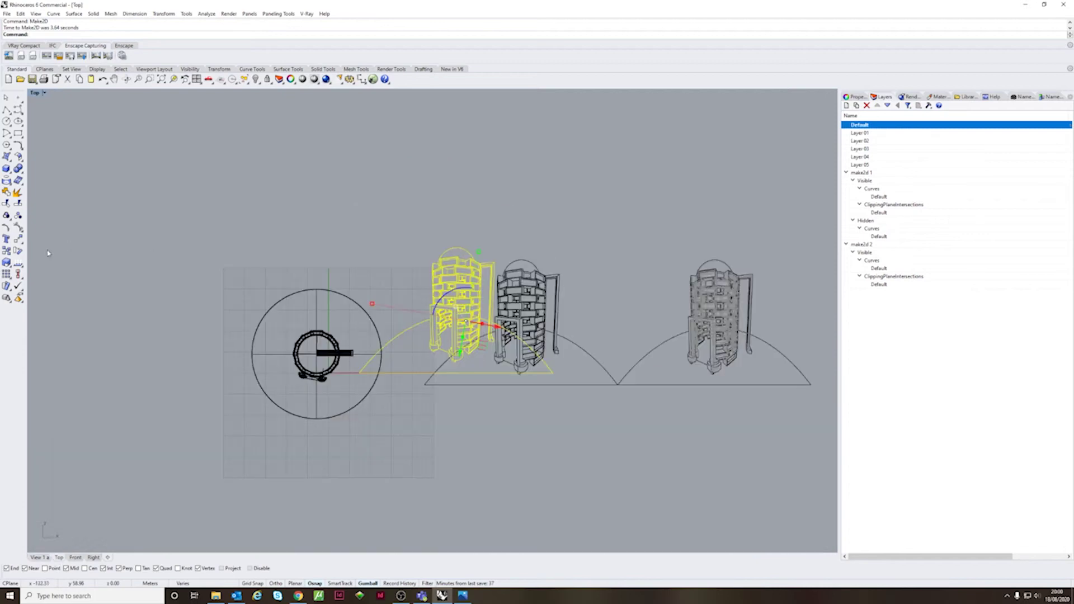
{"action": "left_click", "coordinate": [359, 373]}
{"action": "scroll", "coordinate": [358, 375], "scroll_direction": "down", "scroll_amount": 2}
{"action": "left_click", "coordinate": [727, 383]}
{"action": "right_click_drag", "start_coordinate": [779, 327], "coordinate": [566, 322]}
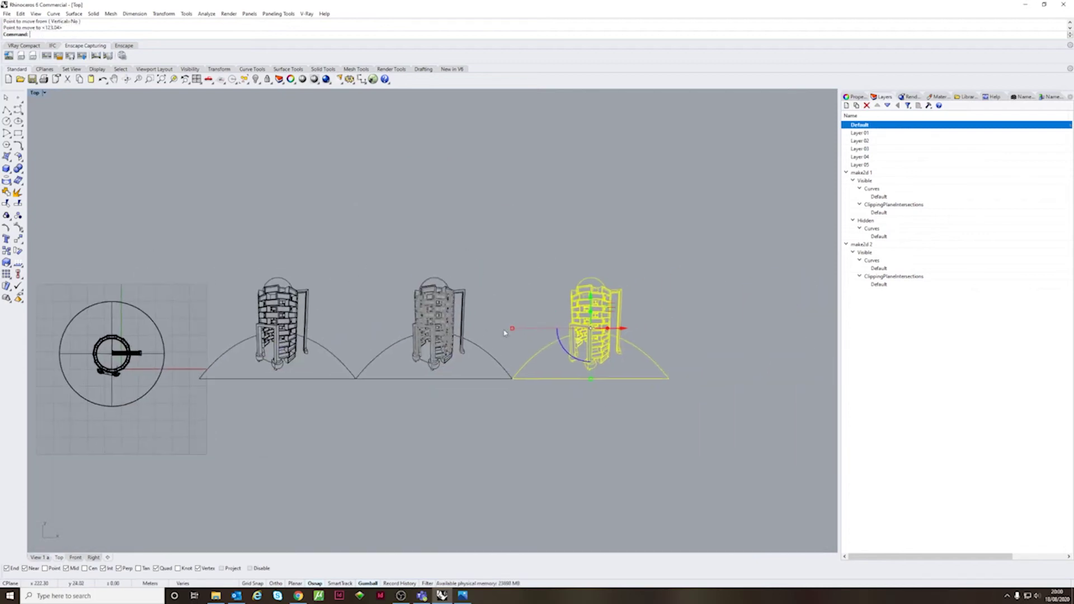
{"action": "scroll", "coordinate": [566, 322], "scroll_direction": "up", "scroll_amount": 17}
{"action": "scroll", "coordinate": [721, 268], "scroll_direction": "up", "scroll_amount": 10}
{"action": "key", "text": "Escape"}
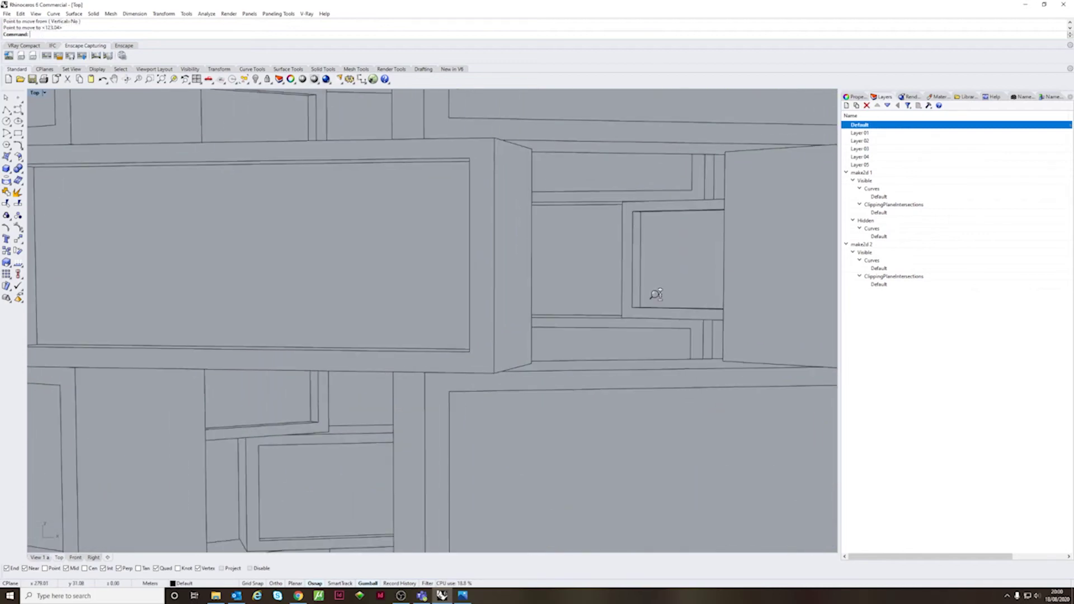
{"action": "scroll", "coordinate": [656, 293], "scroll_direction": "down", "scroll_amount": 15}
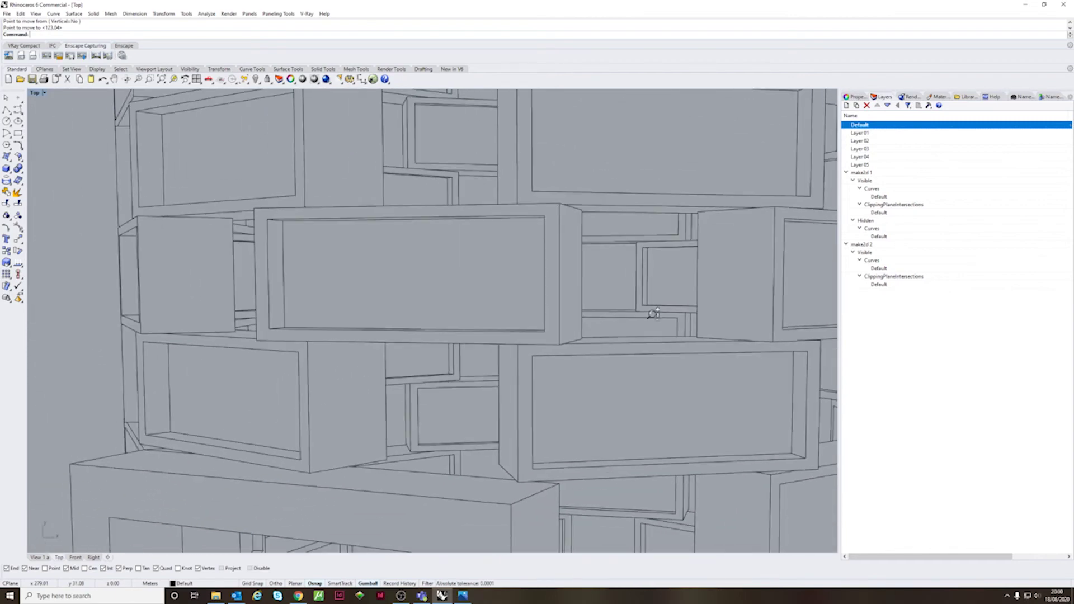
{"action": "right_click_drag", "start_coordinate": [628, 417], "coordinate": [622, 434], "text": "ctrl"}
{"action": "right_click_drag", "start_coordinate": [370, 402], "coordinate": [466, 404]}
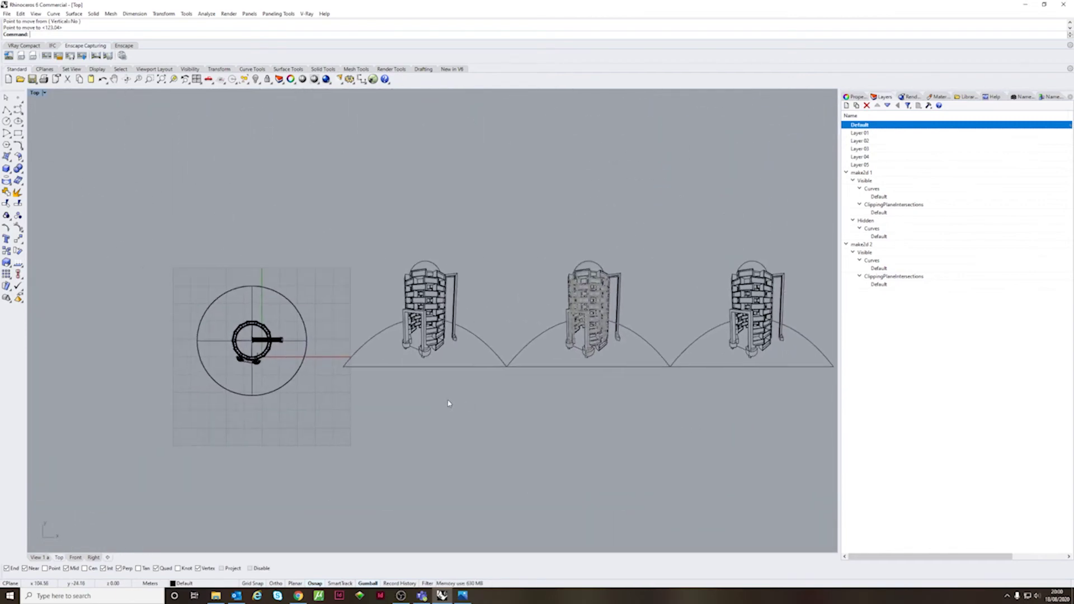
Try exporting the selected Make2D drawings to the Desktop in Adobe Illustrator (*.ai) format, and cancel the export.
{"action": "right_click_drag", "start_coordinate": [811, 388], "coordinate": [738, 391]}
{"action": "left_click_drag", "start_coordinate": [771, 401], "coordinate": [249, 199]}
{"action": "left_click", "coordinate": [7, 14]}
{"action": "left_click", "coordinate": [34, 130]}
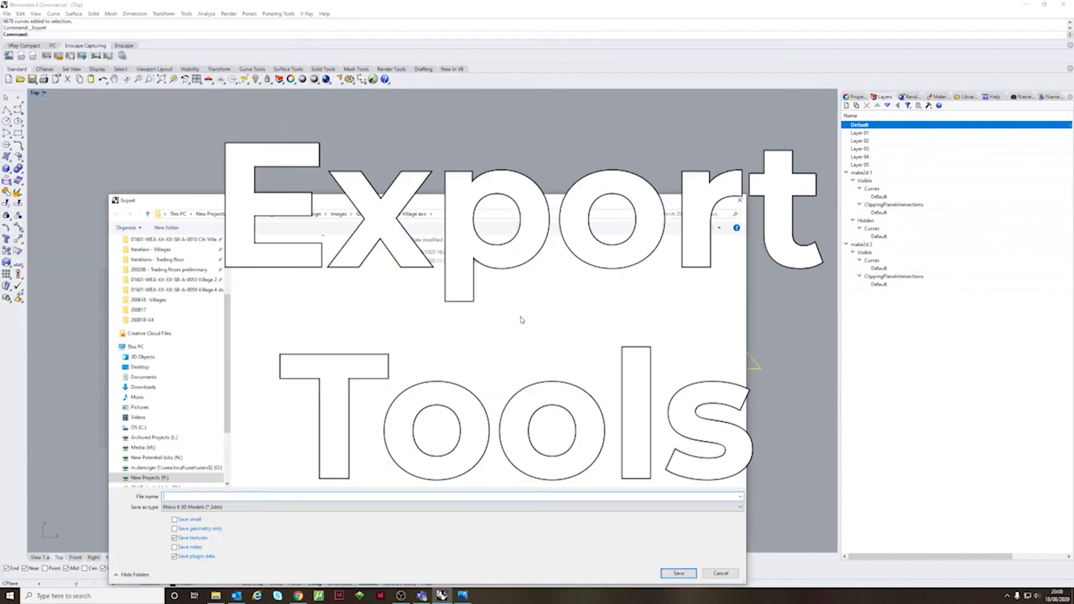
{"action": "left_click", "coordinate": [154, 160]}
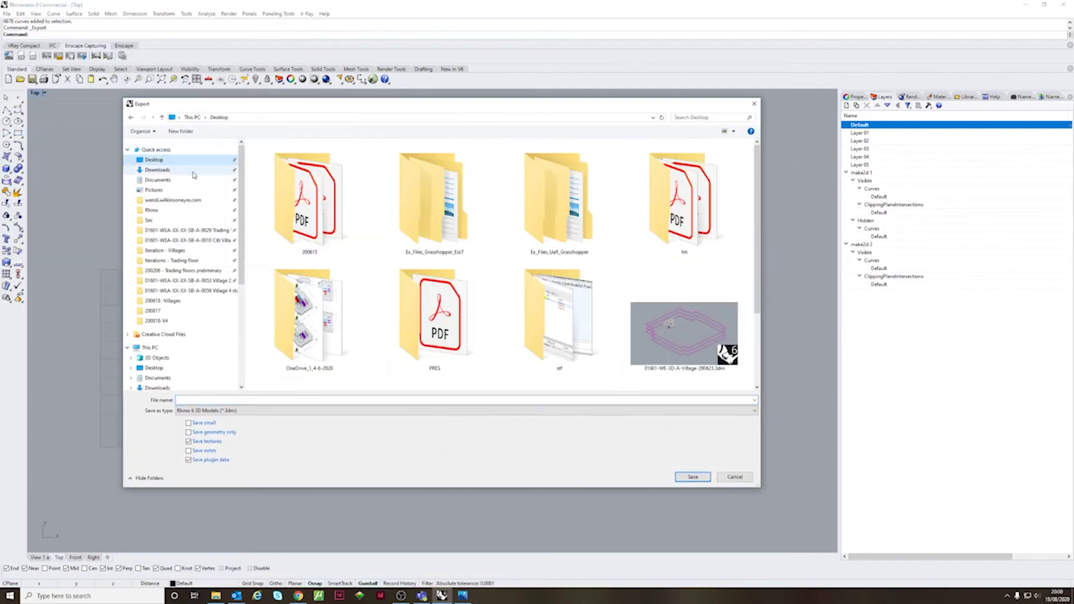
{"action": "left_click", "coordinate": [257, 410]}
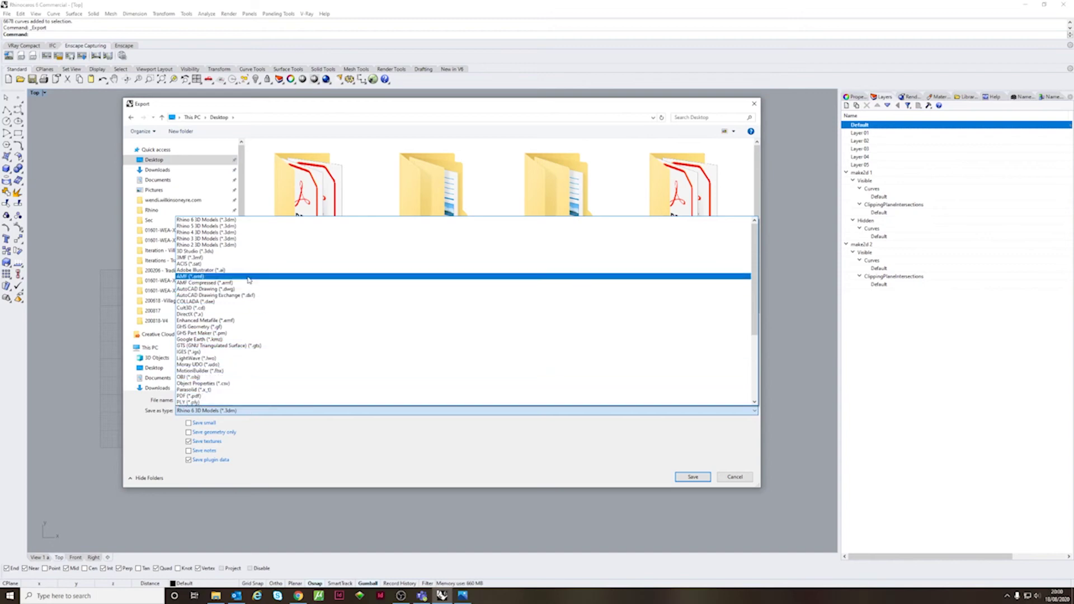
{"action": "left_click", "coordinate": [224, 269]}
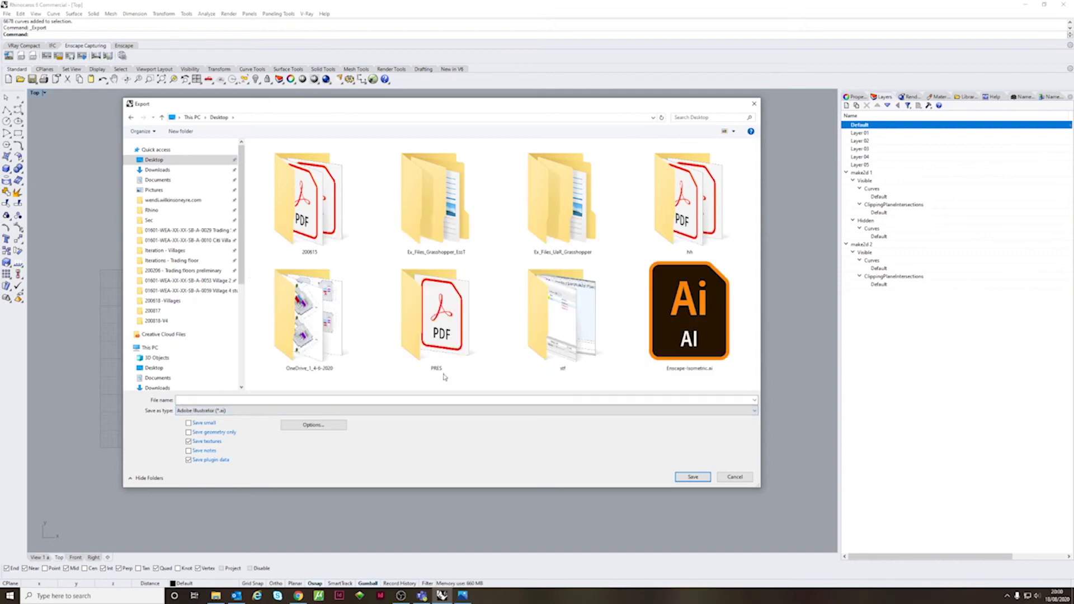
{"action": "left_click", "coordinate": [734, 477]}
{"action": "key", "text": "Escape"}
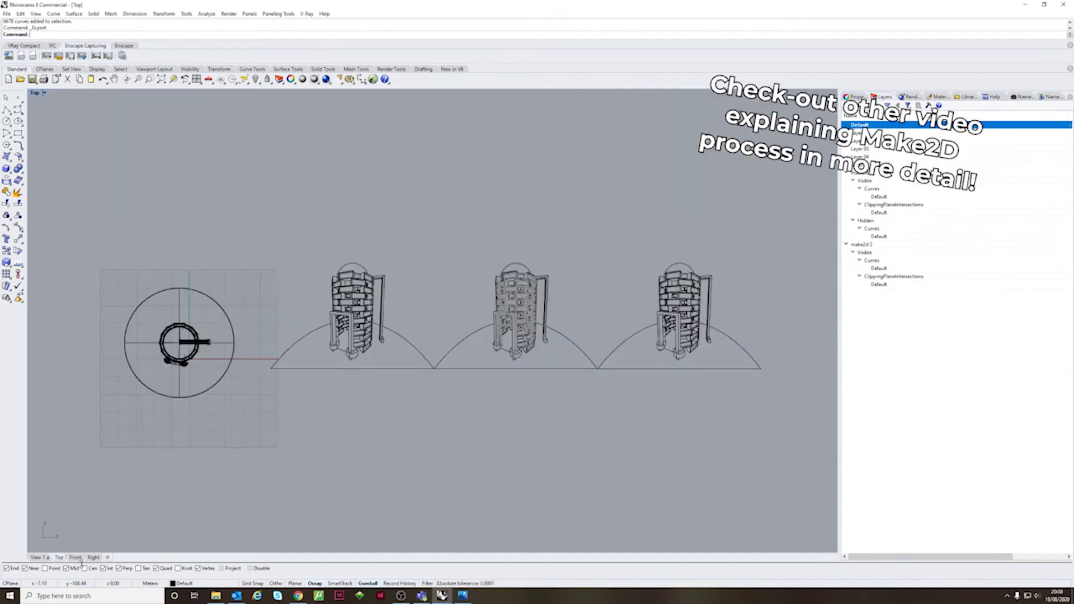
In View 1 a, select everything except the dome, ground, arches and column bases, and assign the tower's bricks to Layer 01.
{"action": "left_click", "coordinate": [38, 557]}
{"action": "left_click", "coordinate": [507, 304]}
{"action": "left_click", "coordinate": [538, 328]}
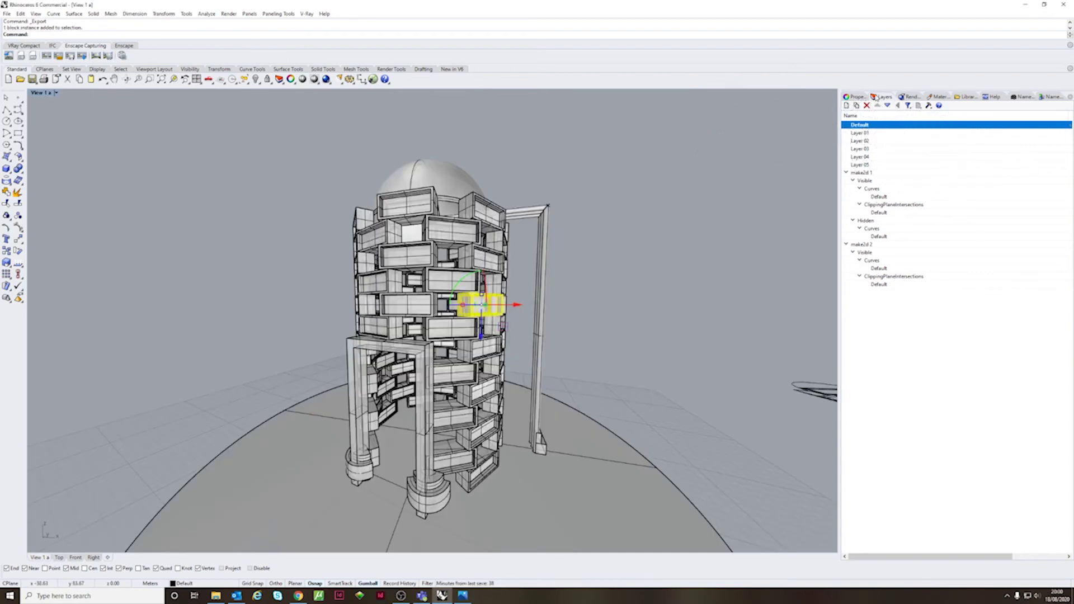
{"action": "type", "text": "SelAll"}
{"action": "key", "text": "Return"}
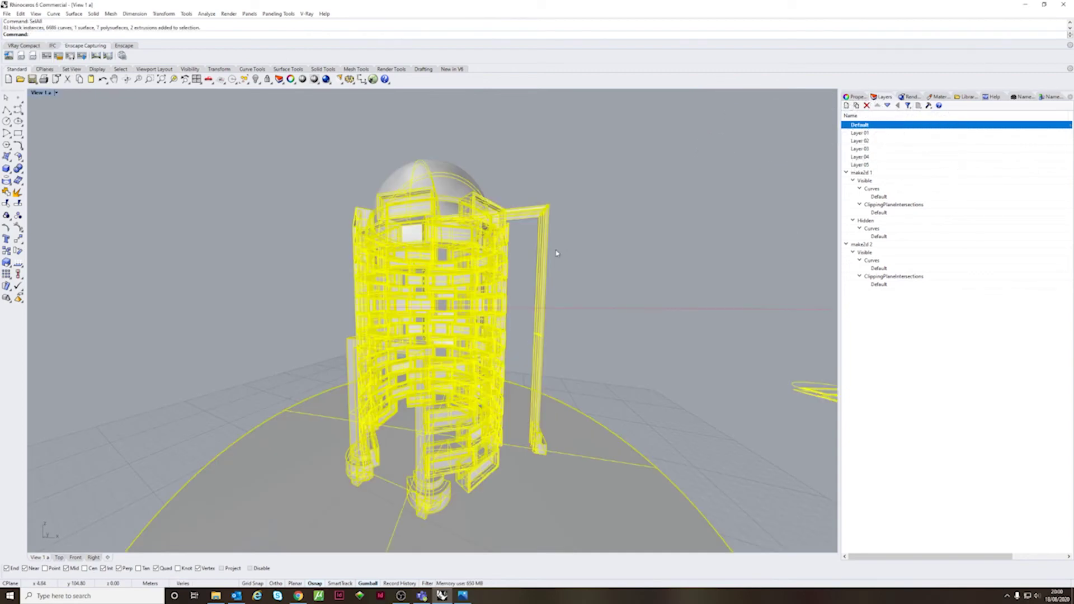
{"action": "left_click", "coordinate": [456, 182], "text": "ctrl"}
{"action": "left_click_drag", "start_coordinate": [659, 463], "coordinate": [532, 347], "text": "ctrl"}
{"action": "left_click", "coordinate": [422, 416], "text": "ctrl"}
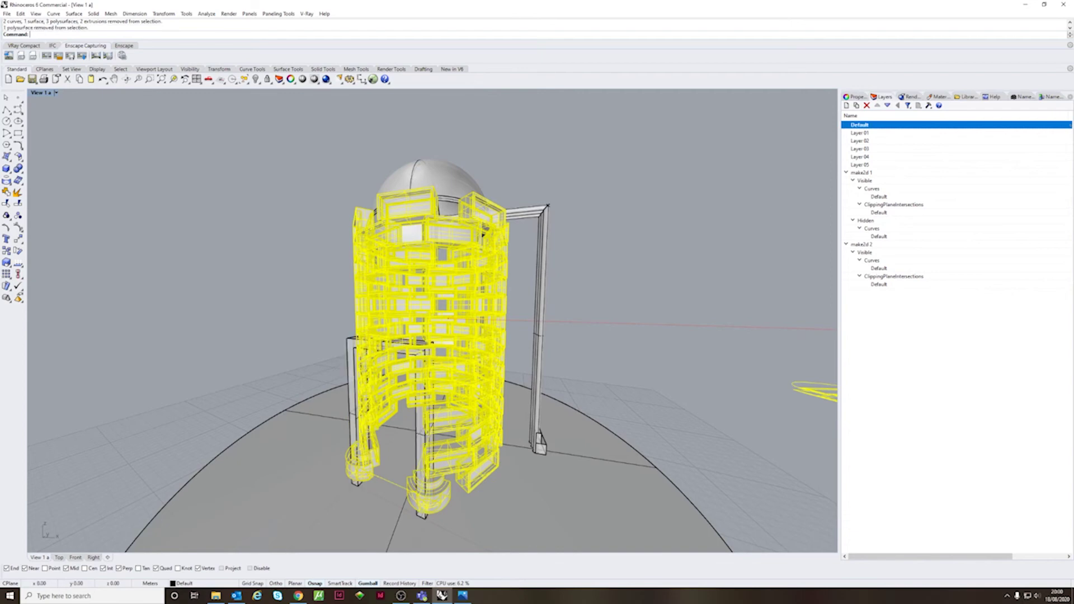
{"action": "right_click", "coordinate": [888, 134]}
{"action": "left_click", "coordinate": [906, 276]}
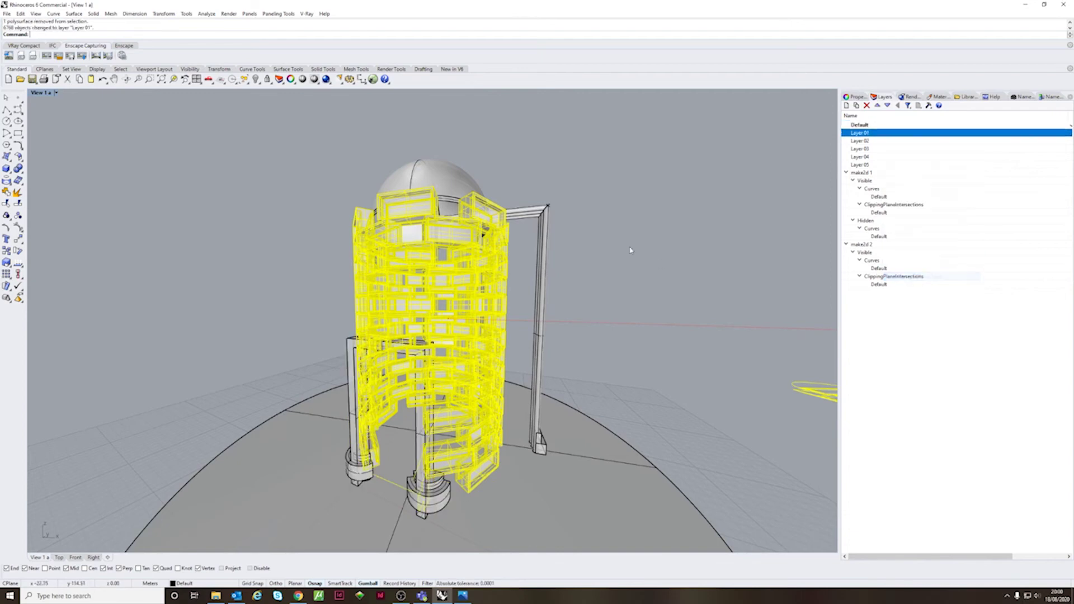
{"action": "left_click", "coordinate": [542, 286]}
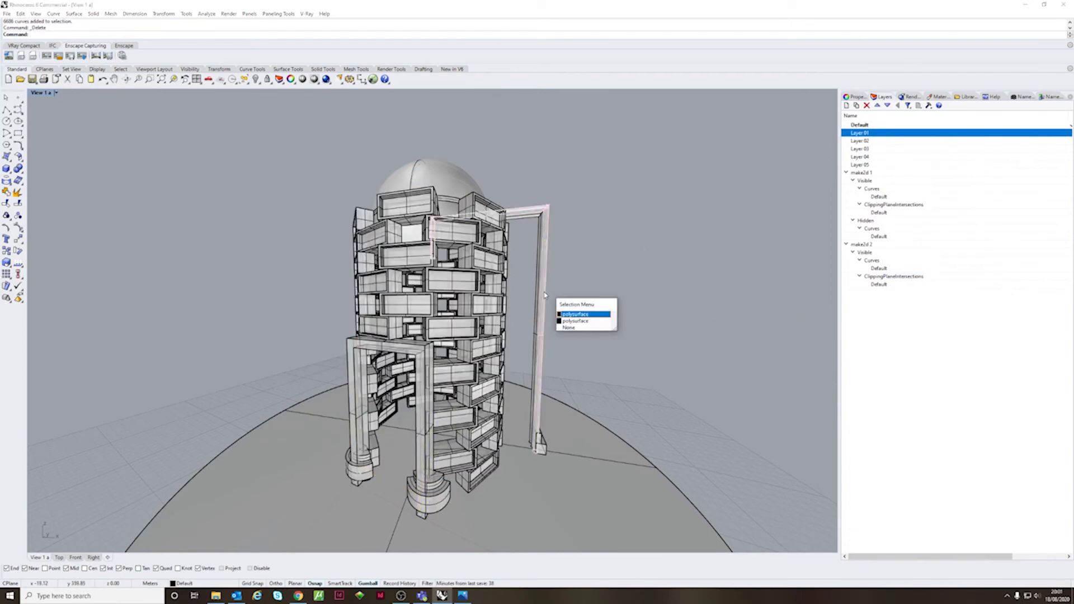
{"action": "left_click", "coordinate": [628, 293]}
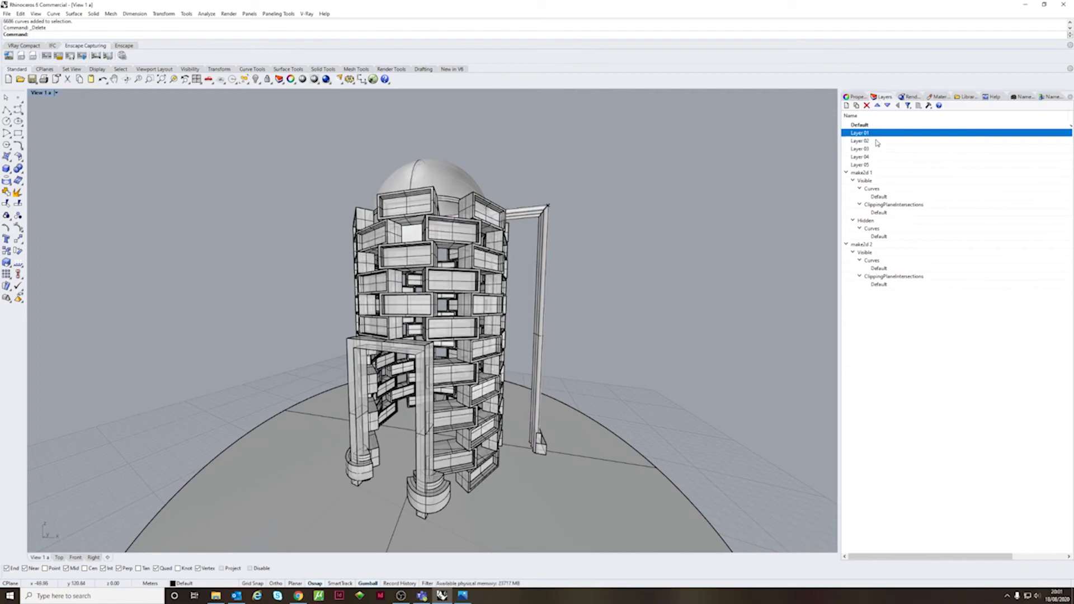